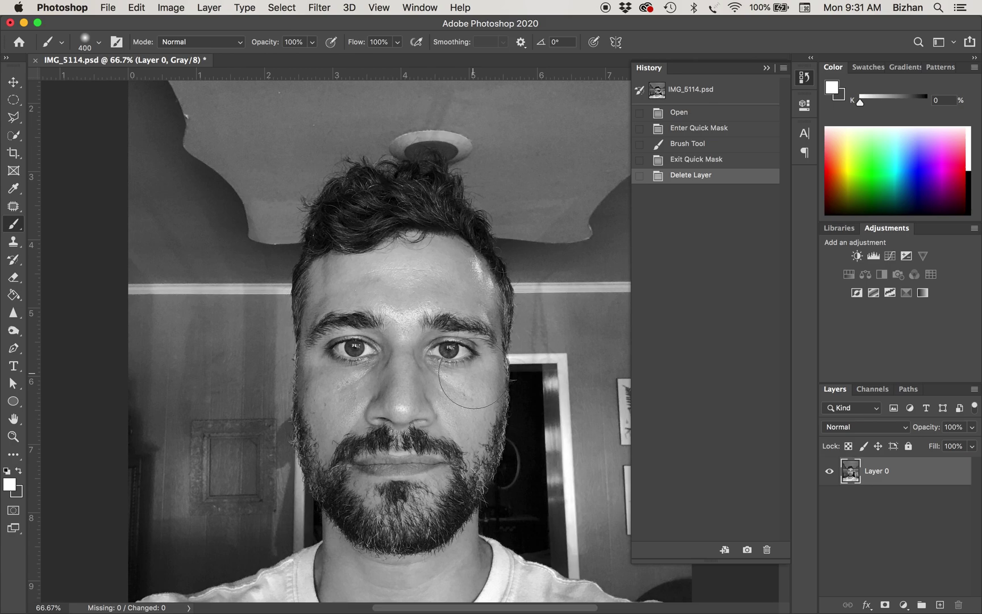
Switch to Chrome and clear all filters from the "frog eye" image search.
{"action": "mouse_move", "coordinate": [418, 610]}
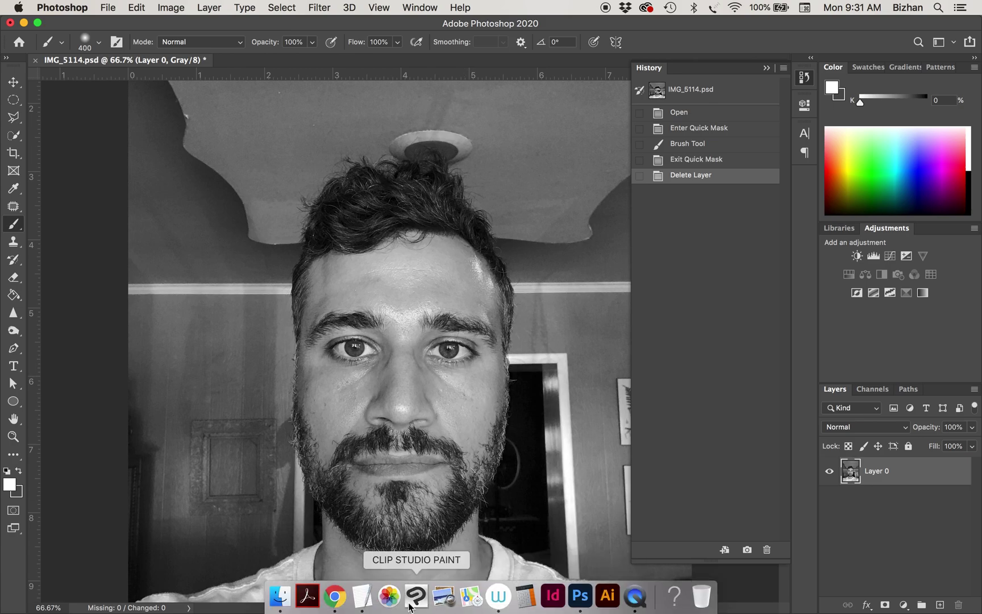
{"action": "left_click", "coordinate": [335, 597]}
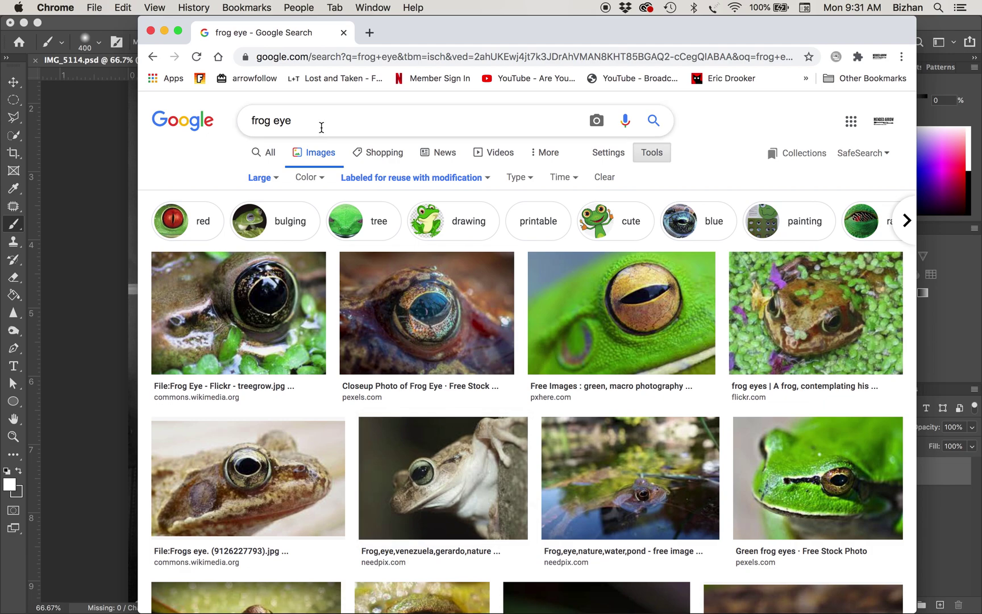
{"action": "left_click_drag", "start_coordinate": [321, 128], "coordinate": [250, 125]}
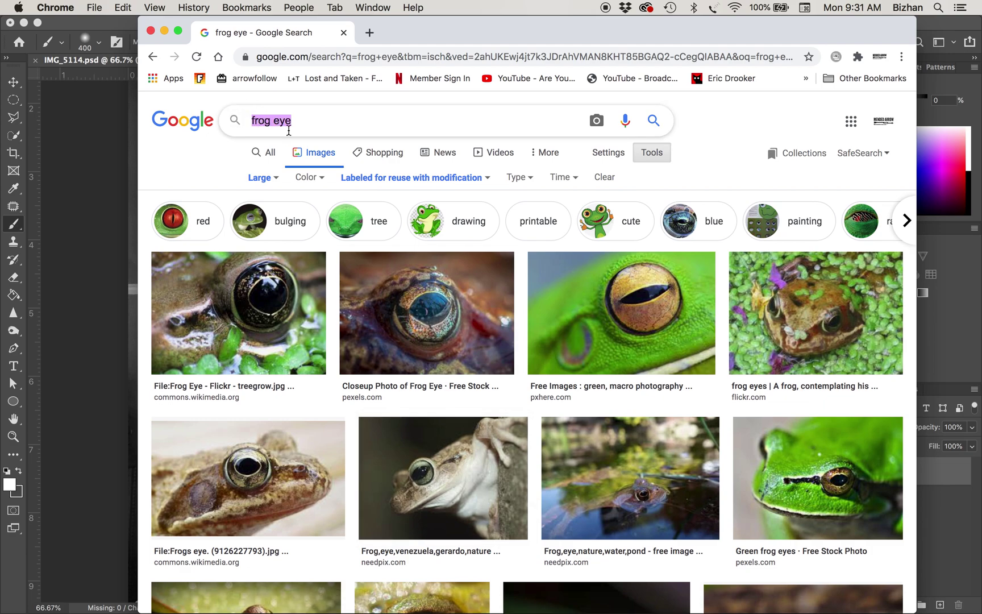
{"action": "left_click", "coordinate": [604, 177]}
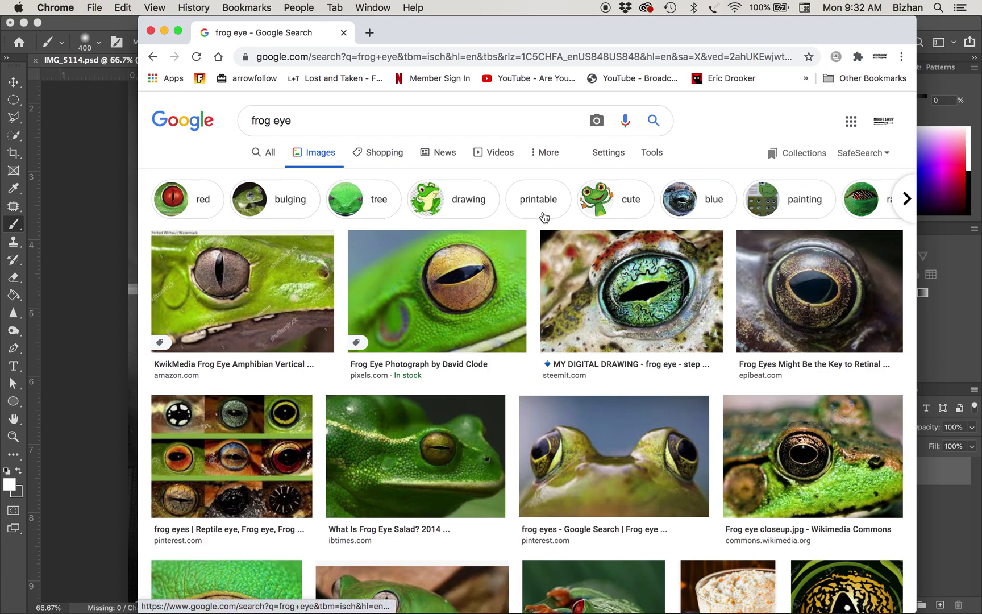
Filter the frog eye image results by Large size and "Labeled for reuse with modification" usage rights.
{"action": "left_click", "coordinate": [650, 152]}
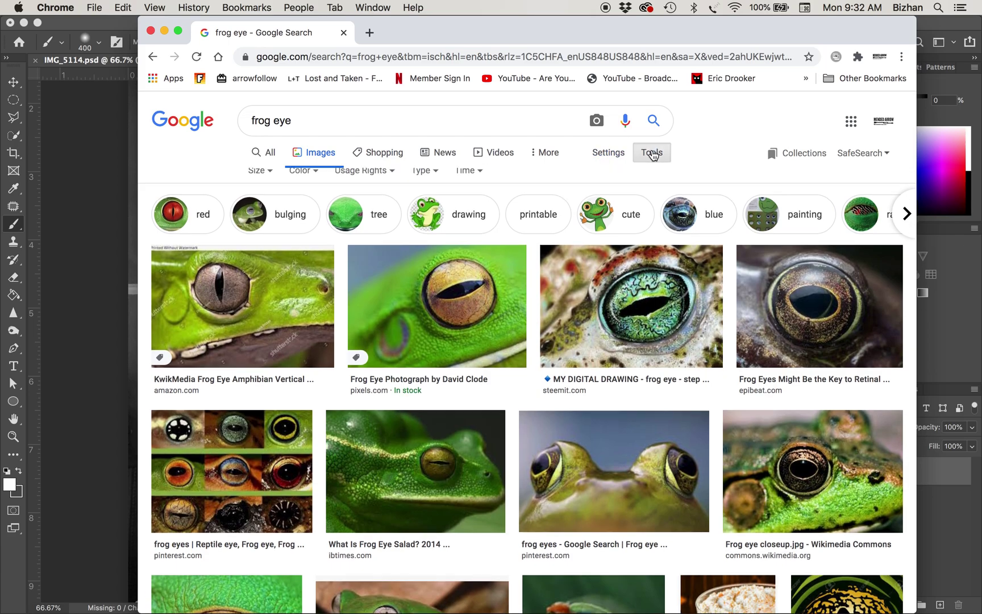
{"action": "left_click", "coordinate": [262, 178]}
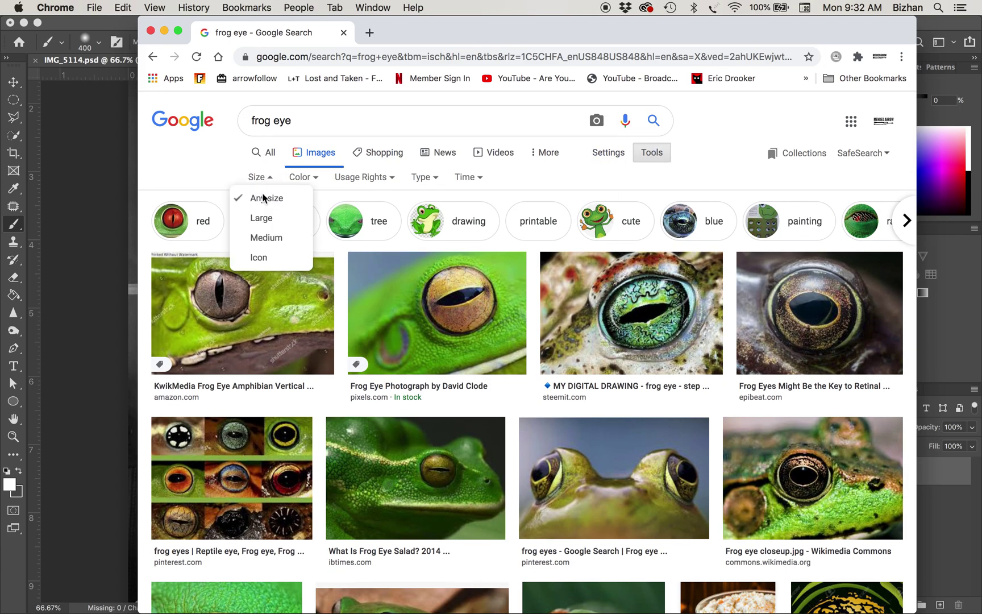
{"action": "left_click", "coordinate": [259, 220]}
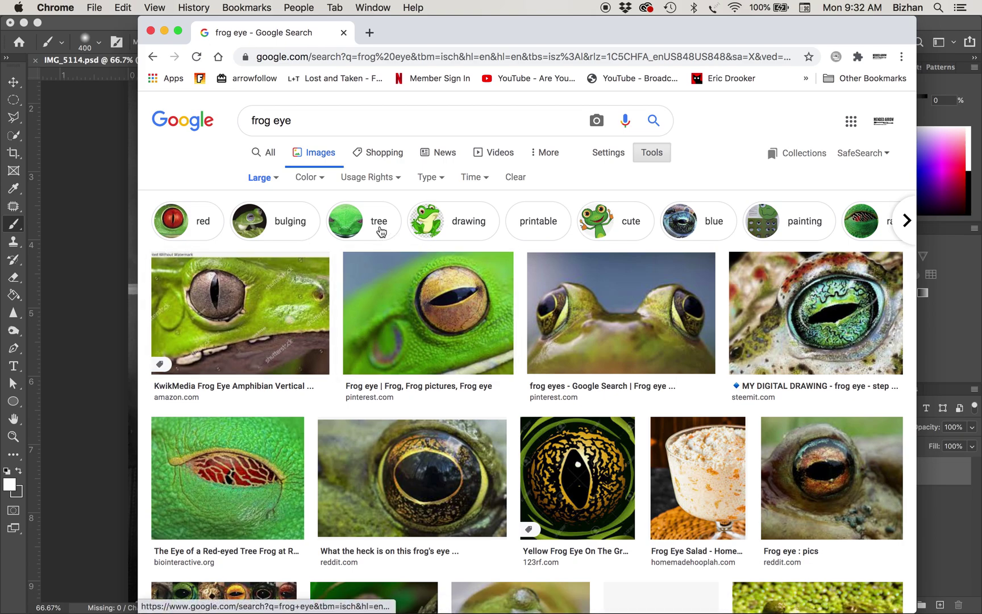
{"action": "left_click", "coordinate": [309, 181]}
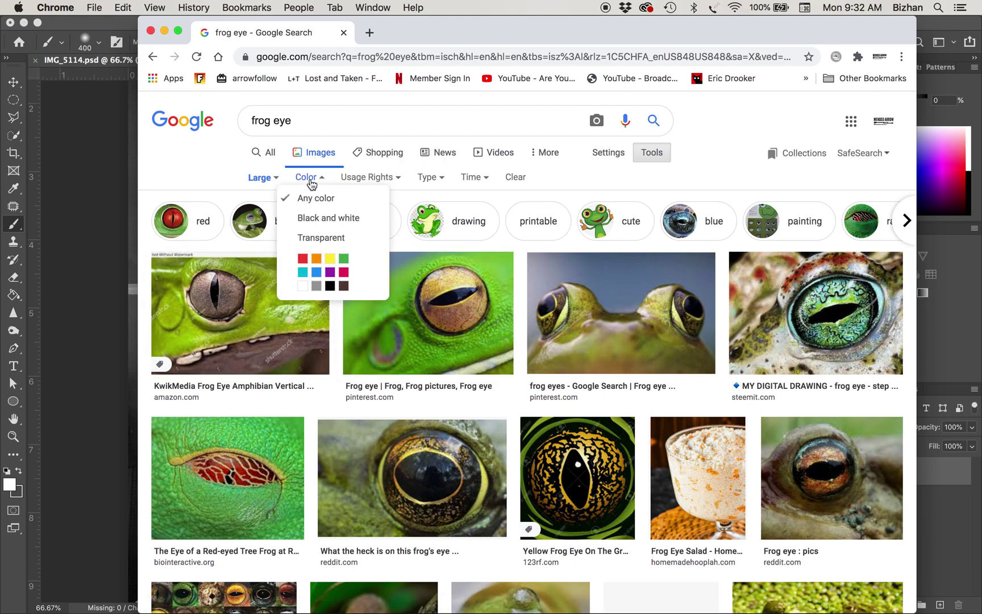
{"action": "left_click", "coordinate": [386, 180]}
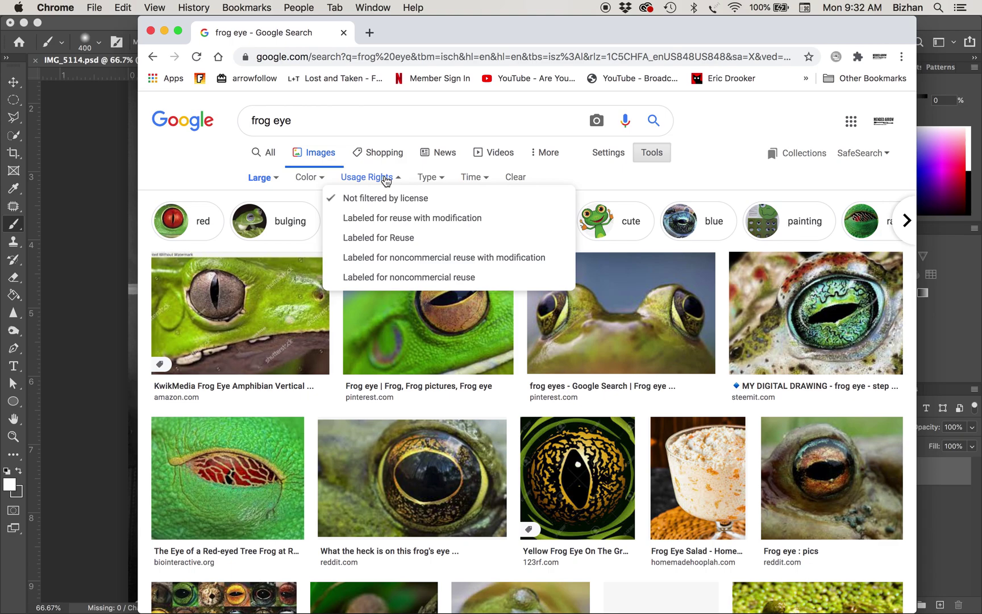
{"action": "left_click", "coordinate": [377, 224]}
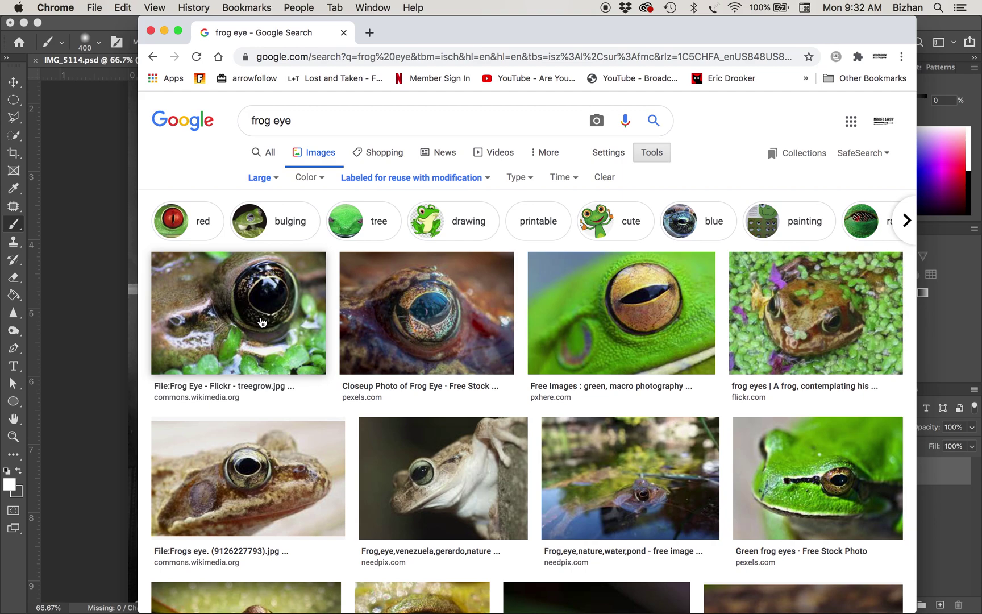
Review the summary and licensing terms on the first frog eye result's Wikimedia Commons page, then close that page.
{"action": "left_click", "coordinate": [215, 393]}
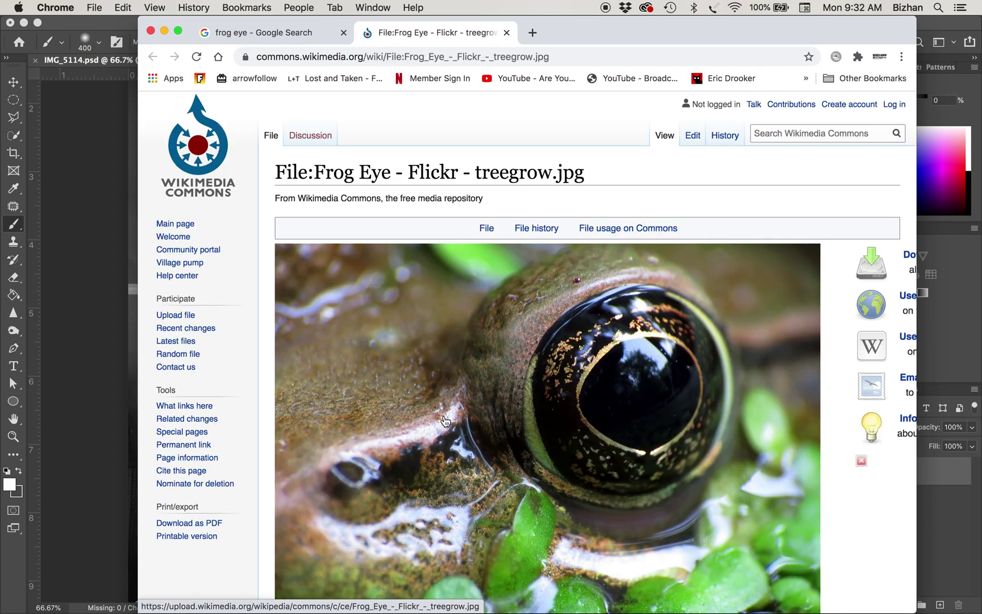
{"action": "scroll", "coordinate": [445, 421], "scroll_direction": "down", "scroll_amount": 10}
{"action": "scroll", "coordinate": [445, 421], "scroll_direction": "down", "scroll_amount": 6}
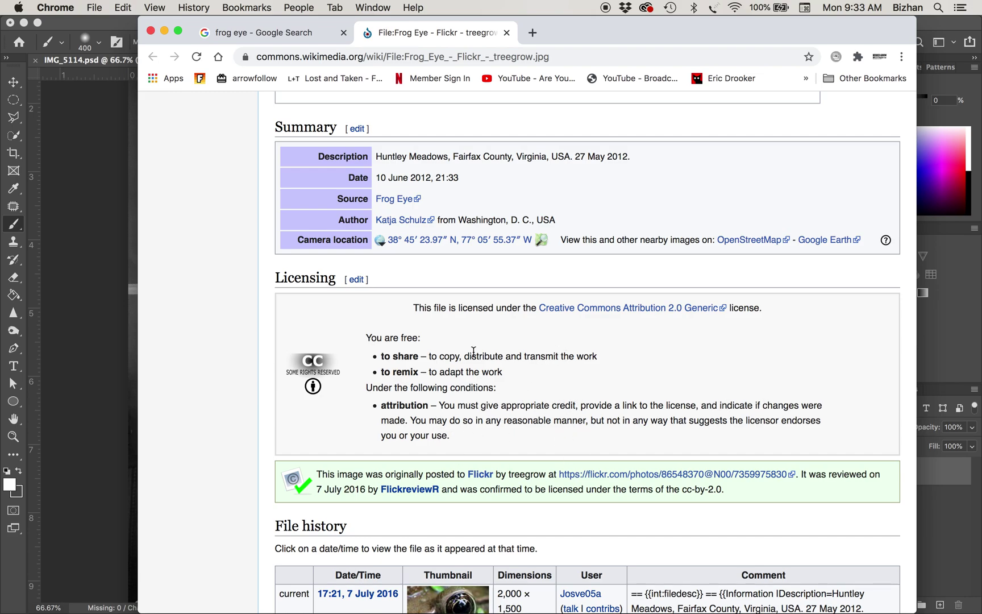
{"action": "left_click", "coordinate": [507, 33]}
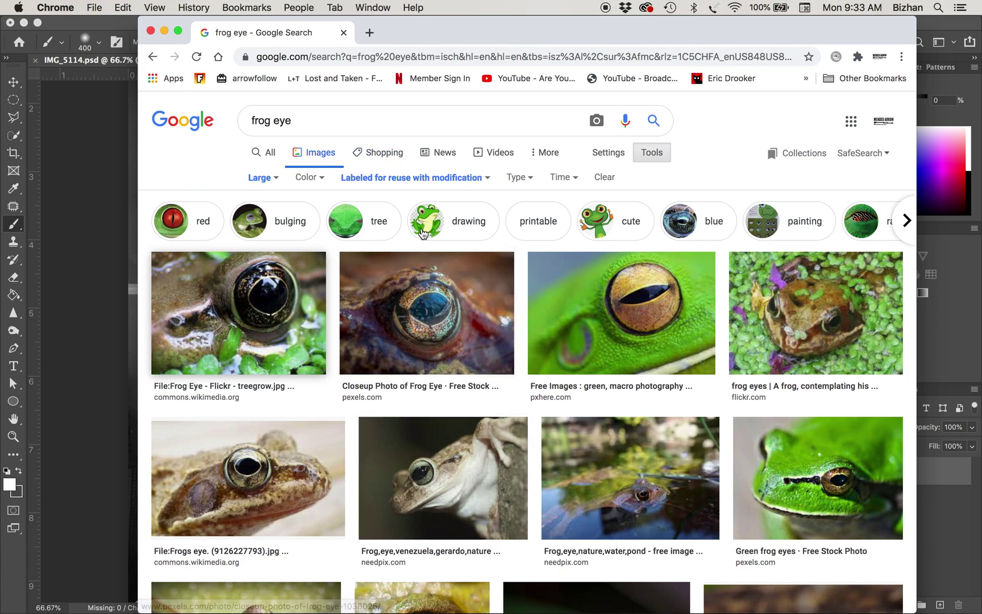
Preview the first frog eye result and open its image in a new browser tab.
{"action": "left_click", "coordinate": [263, 332]}
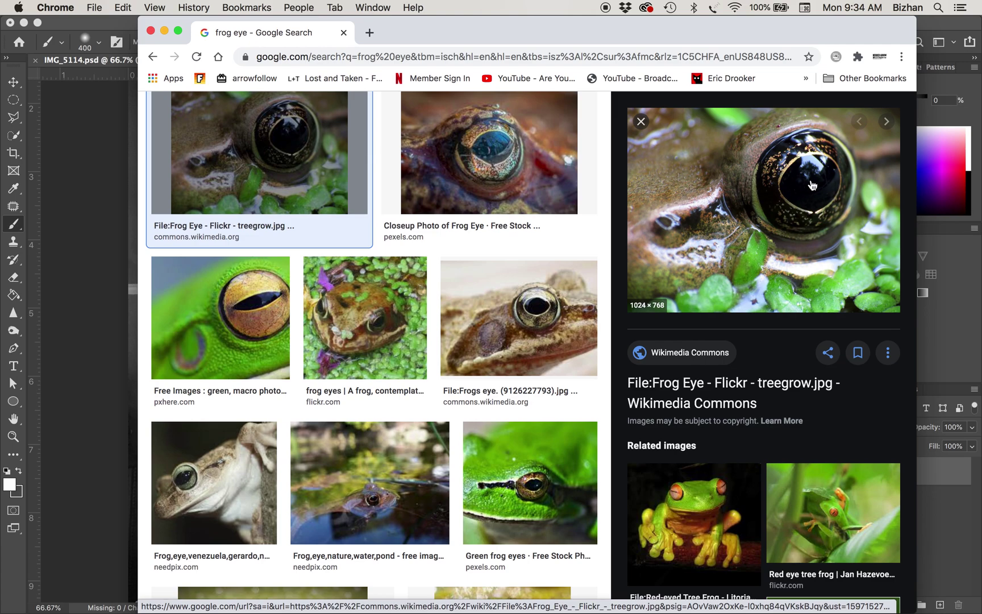
{"action": "right_click", "coordinate": [768, 228]}
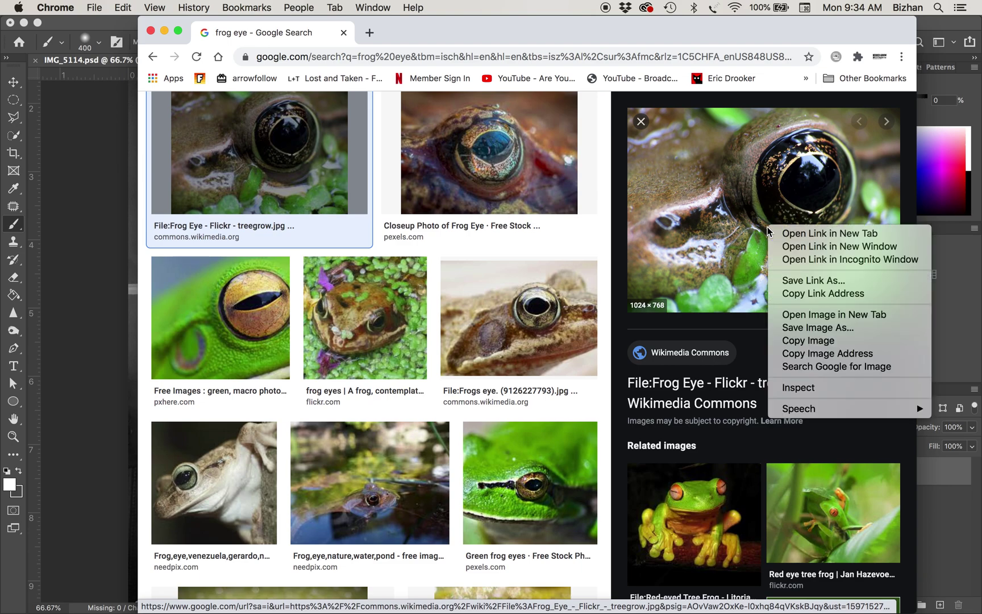
{"action": "left_click", "coordinate": [834, 315]}
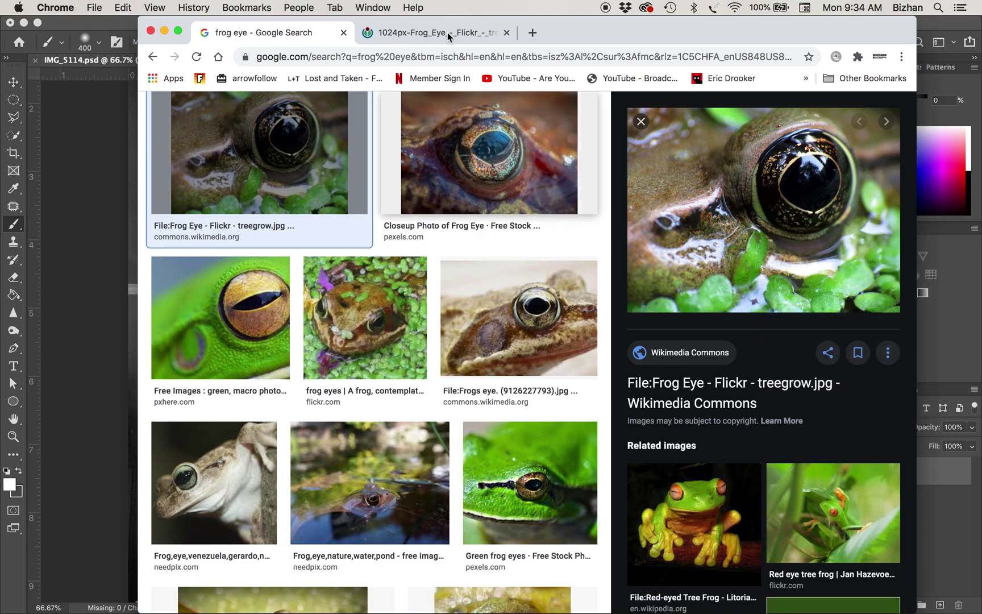
{"action": "left_click", "coordinate": [446, 33]}
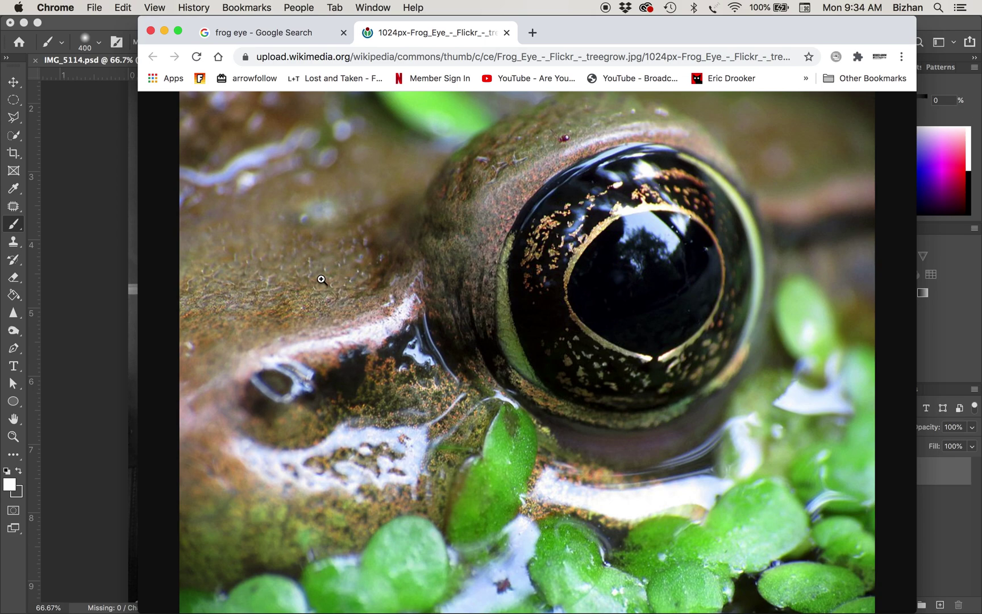
Bring the frog eye image from Chrome into the IMG_5114.psd portrait in Photoshop and move it over the forehead.
{"action": "left_click_drag", "start_coordinate": [621, 25], "coordinate": [739, 26]}
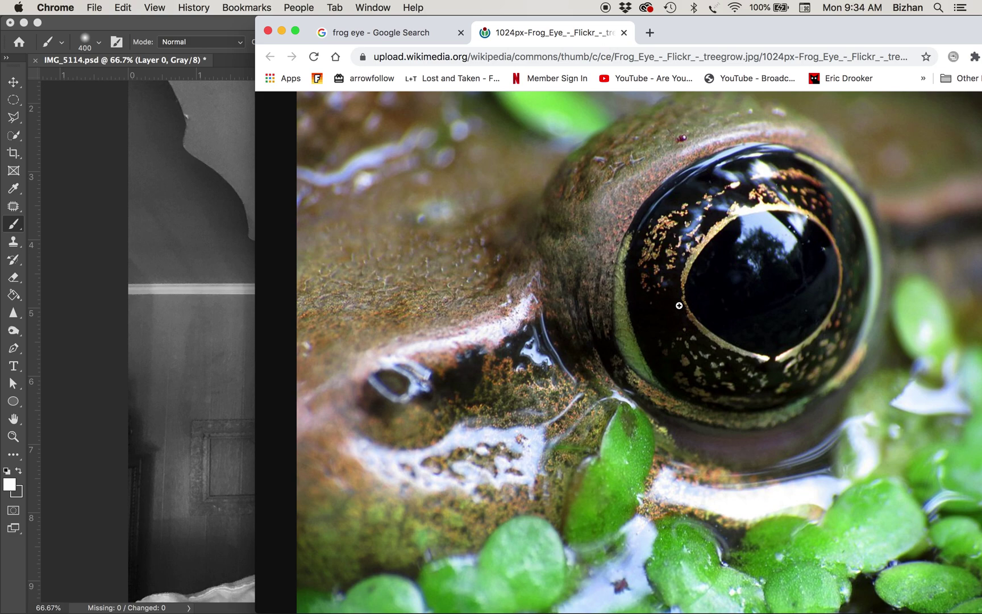
{"action": "left_click_drag", "start_coordinate": [693, 307], "coordinate": [179, 254]}
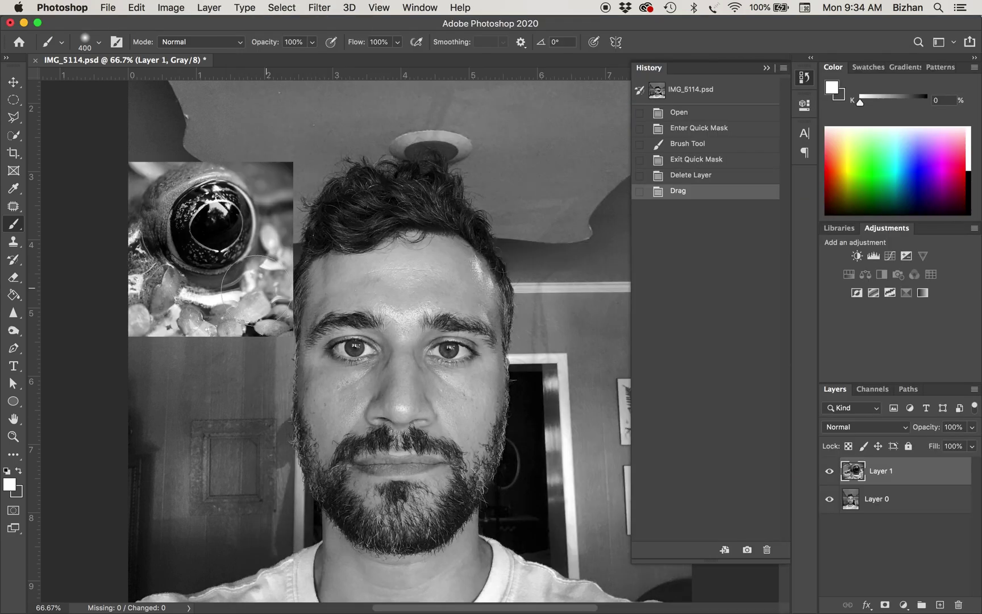
{"action": "left_click", "coordinate": [13, 81]}
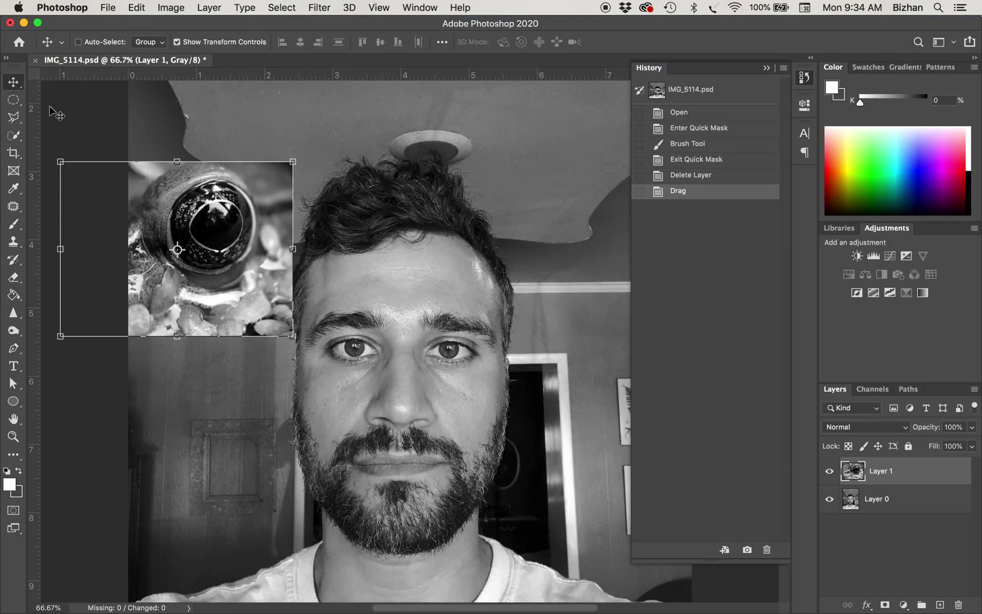
{"action": "left_click_drag", "start_coordinate": [149, 197], "coordinate": [364, 215]}
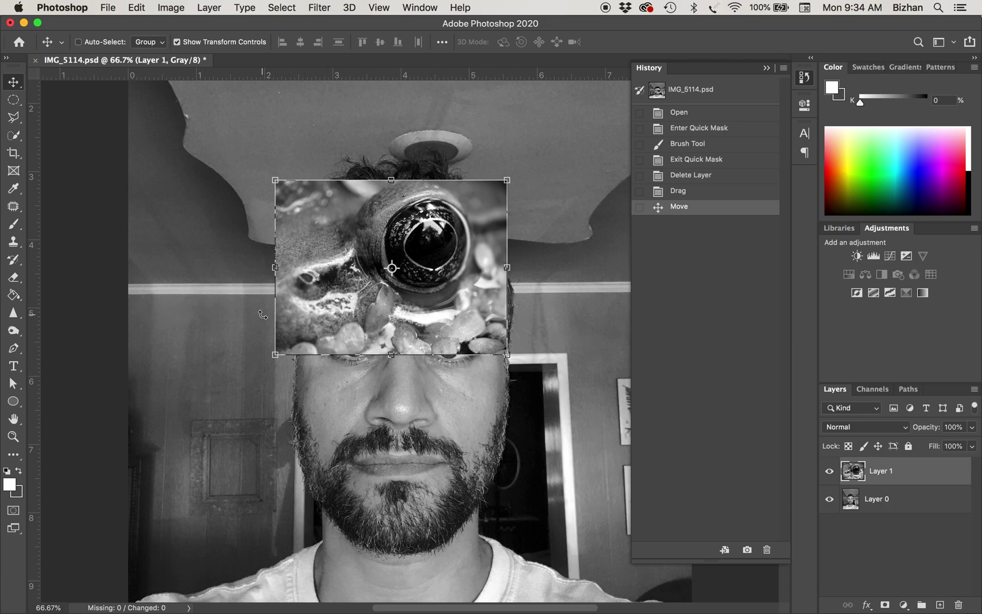
Undo the last move of the frog eye layer.
{"action": "left_click", "coordinate": [117, 9]}
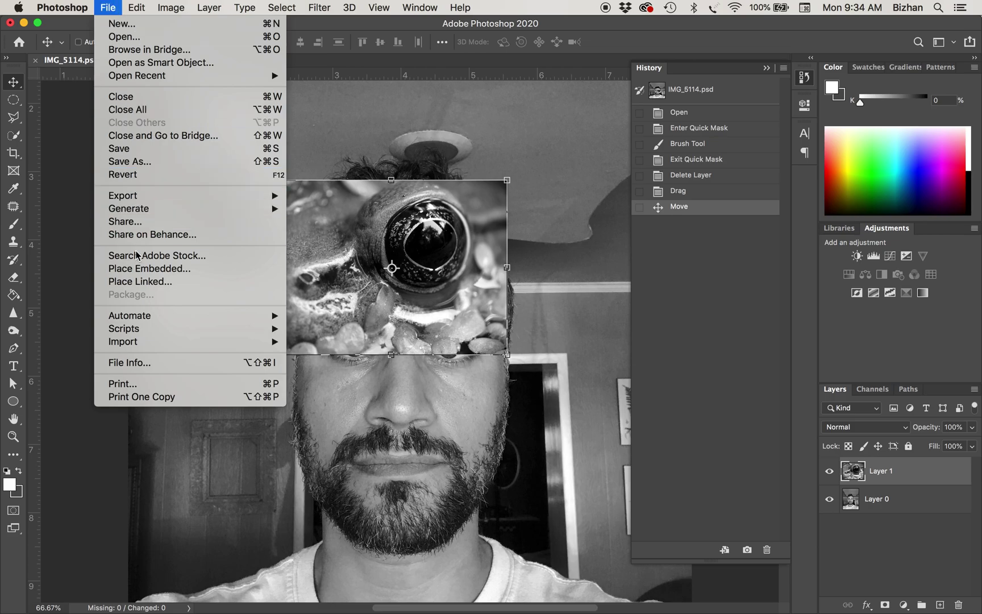
{"action": "left_click", "coordinate": [146, 510]}
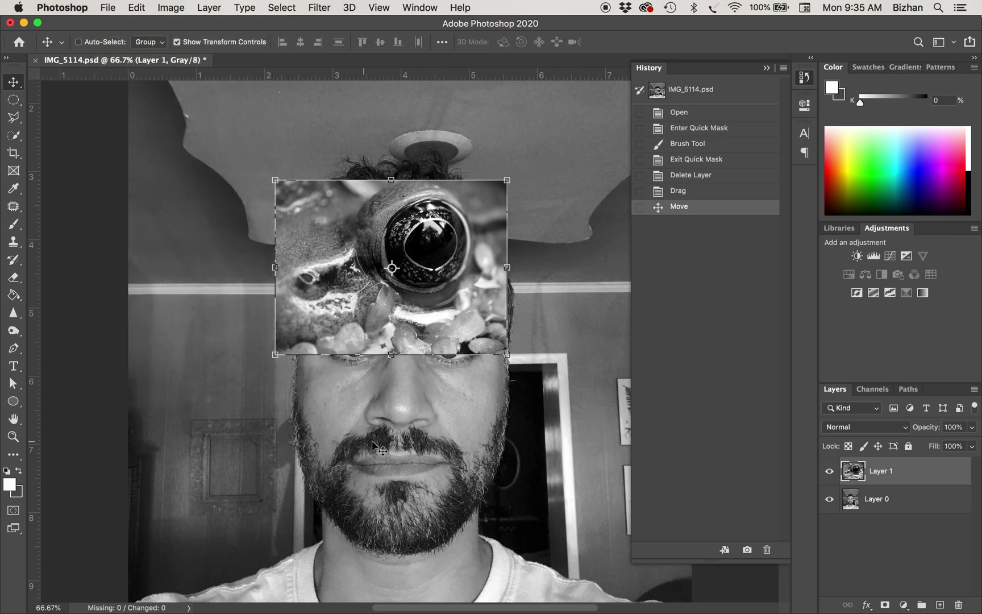
{"action": "key", "text": "super+z"}
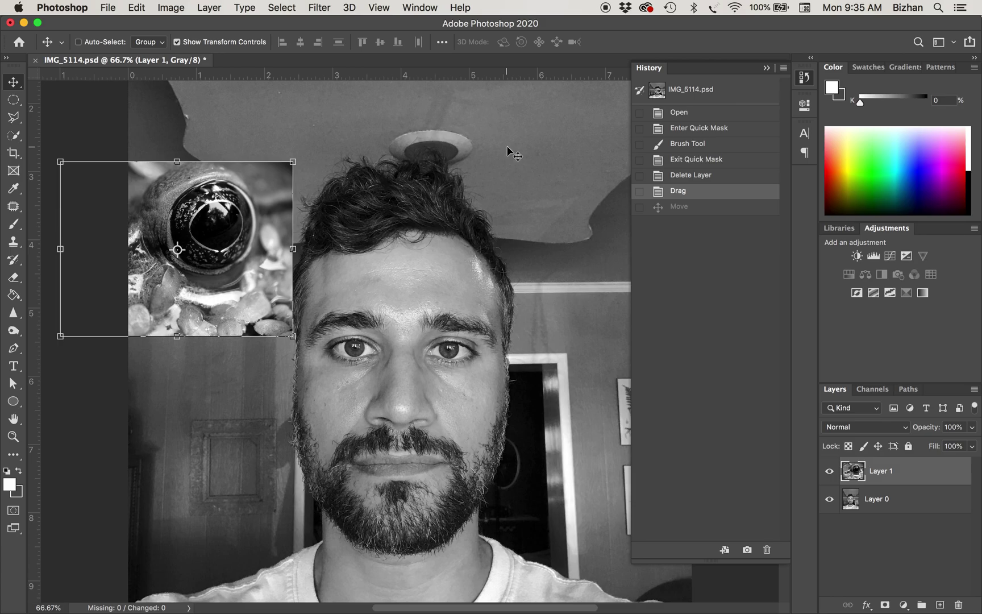
Return to Chrome and open the frog eye image as a separate document in Photoshop.
{"action": "mouse_move", "coordinate": [580, 611]}
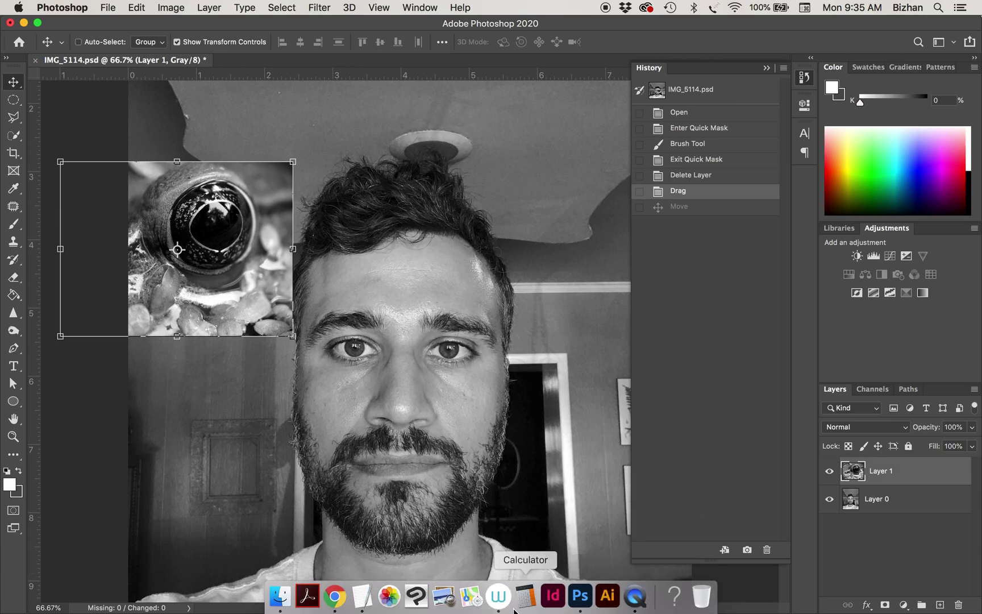
{"action": "left_click", "coordinate": [341, 599]}
{"action": "left_click_drag", "start_coordinate": [746, 259], "coordinate": [509, 178]}
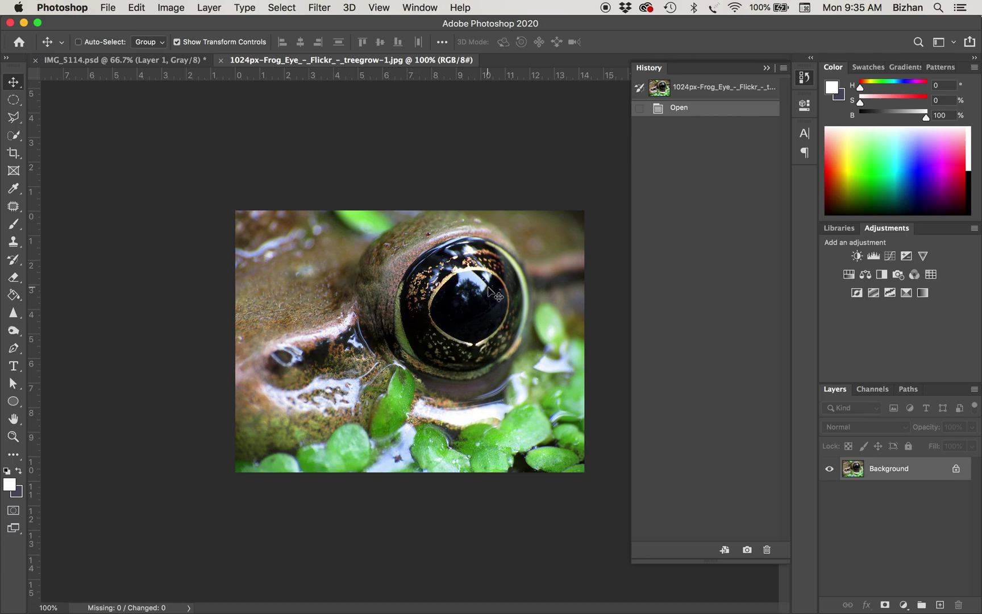
Set the frog eye image's resolution to 300 pixels/inch with Resample turned off.
{"action": "left_click", "coordinate": [170, 7]}
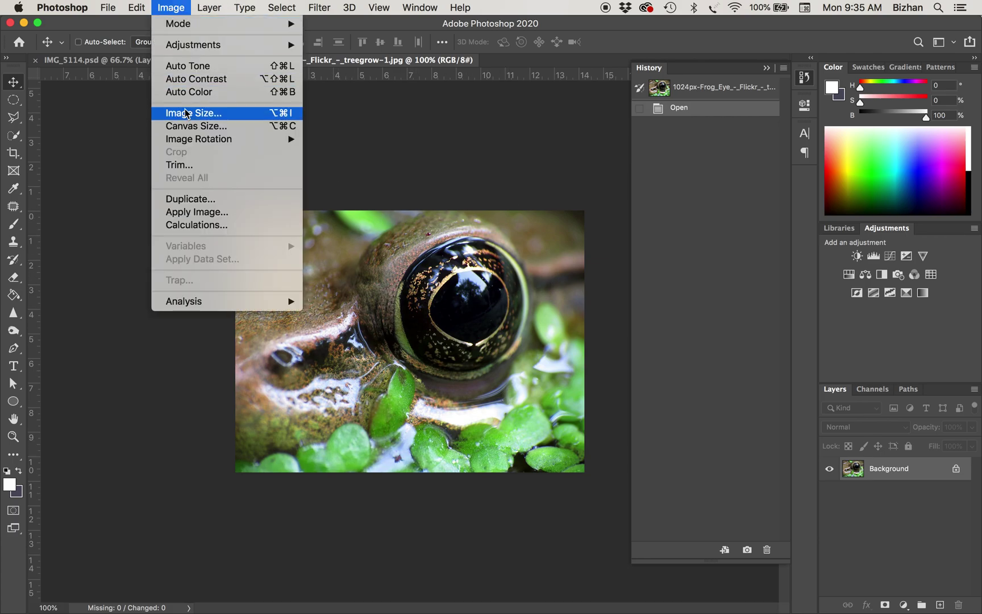
{"action": "left_click", "coordinate": [187, 114]}
{"action": "left_click", "coordinate": [699, 147]}
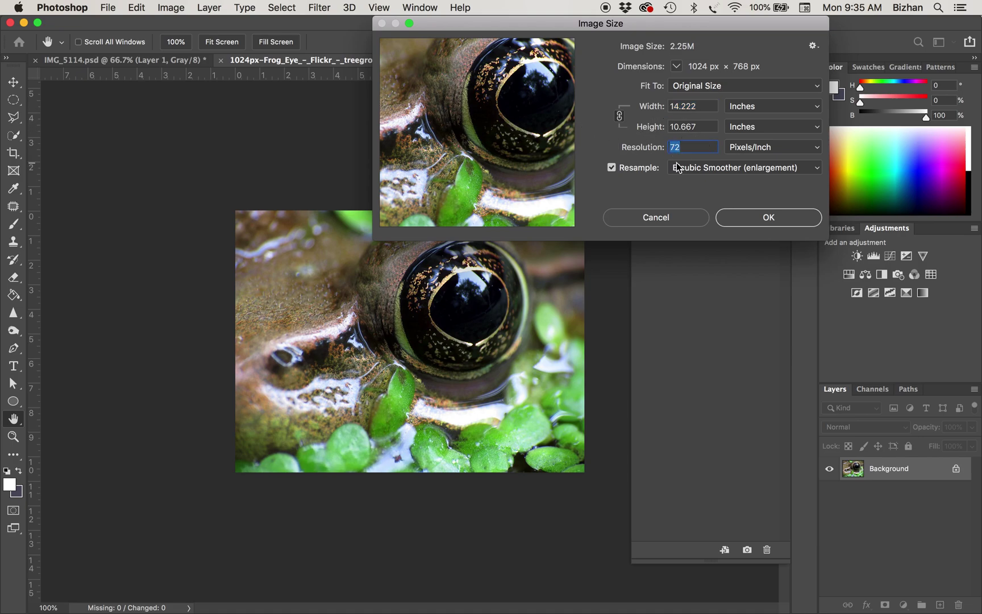
{"action": "type", "text": "300"}
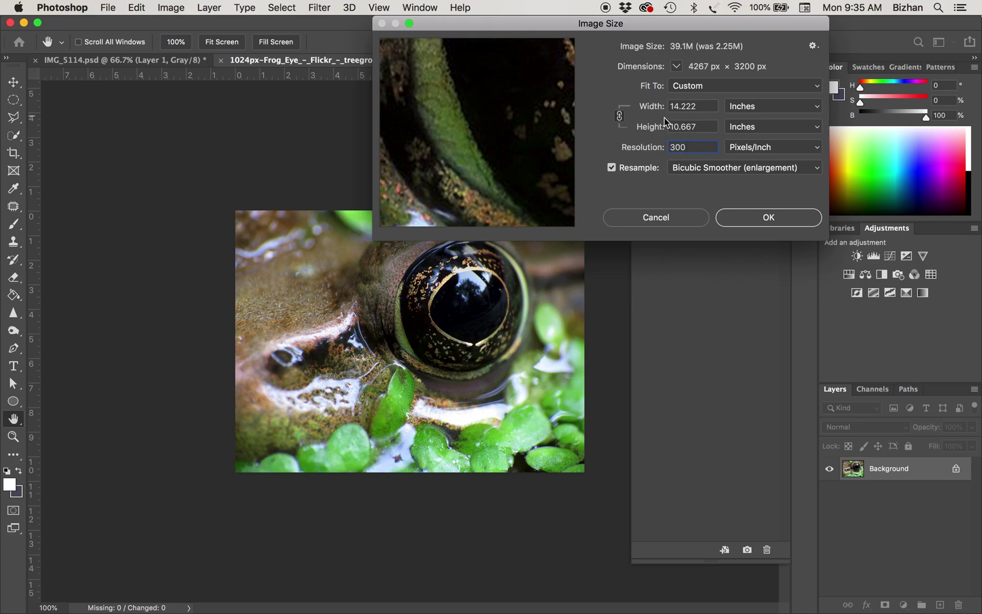
{"action": "left_click", "coordinate": [611, 168]}
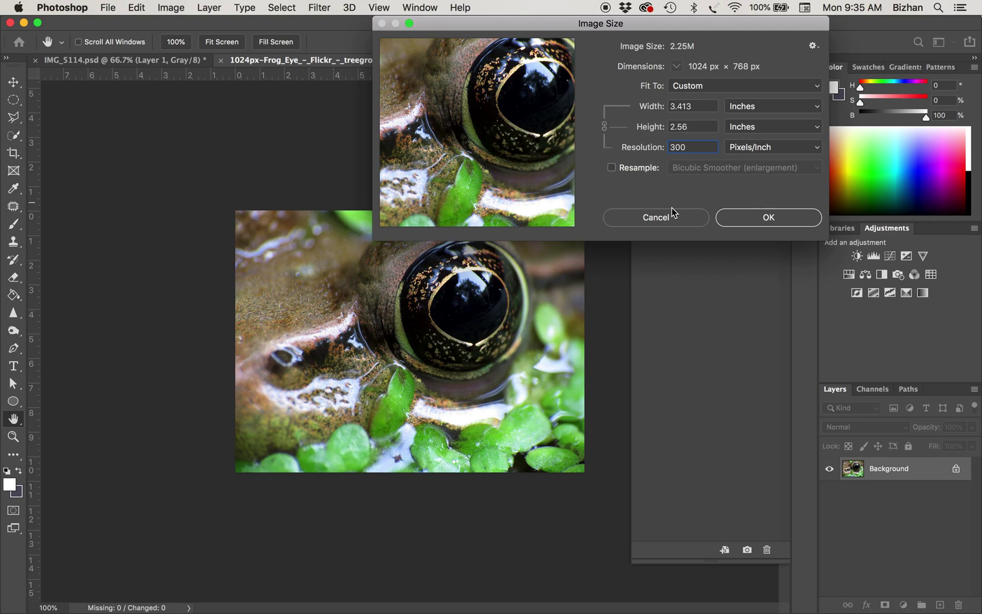
{"action": "key", "text": "Return"}
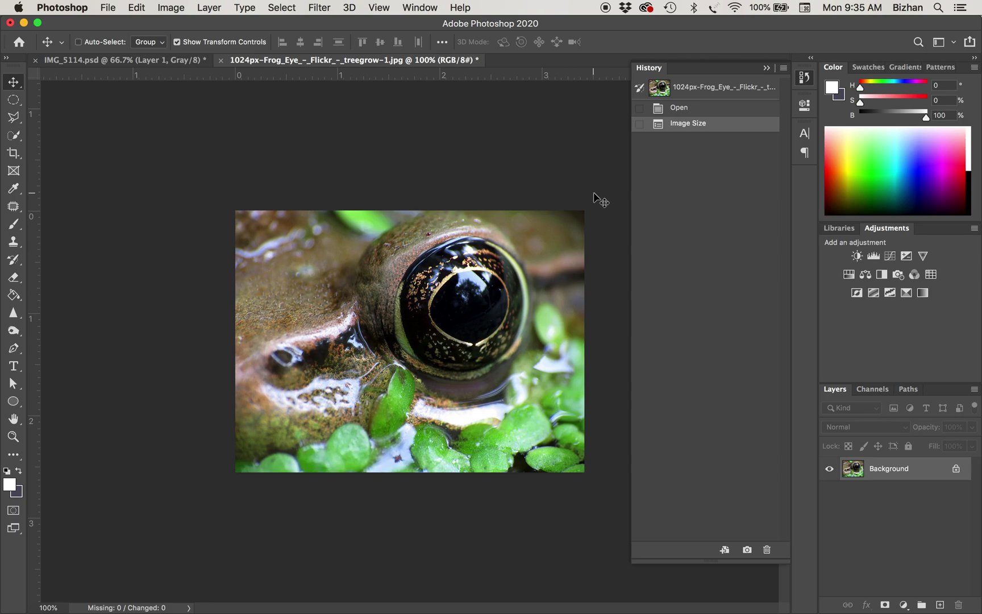
Select a rectangular area about 2.2 by 1.9 inches around the frog's eye with the Rectangular Marquee and copy it.
{"action": "left_click_drag", "start_coordinate": [20, 95], "coordinate": [69, 93]}
{"action": "left_click_drag", "start_coordinate": [338, 210], "coordinate": [558, 402]}
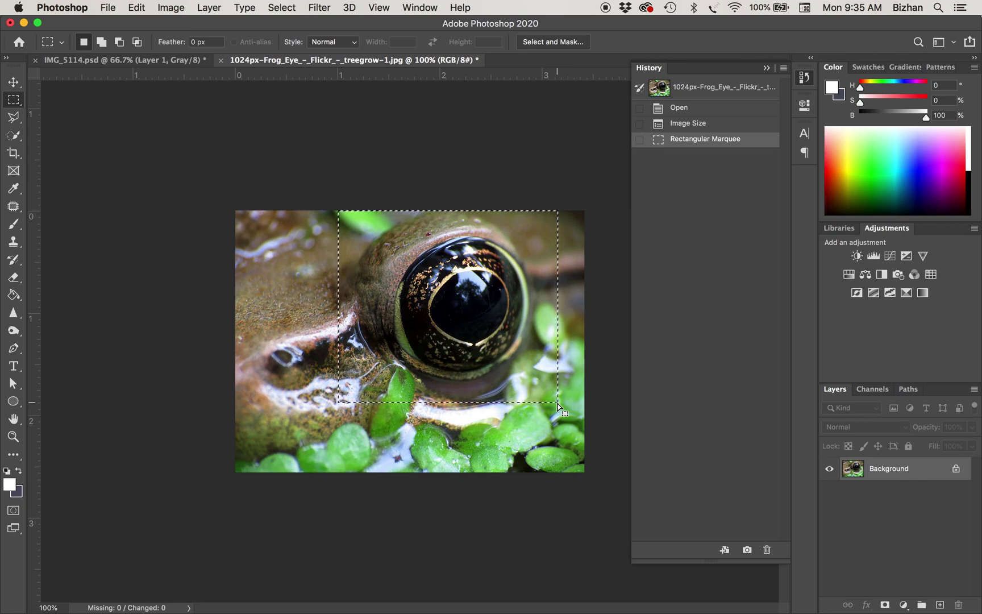
Replace the frog eye layer in IMG_5114.psd with the copied eye crop, positioned over the portrait's right-hand eye as viewed.
{"action": "left_click", "coordinate": [132, 59]}
{"action": "key", "text": "BackSpace"}
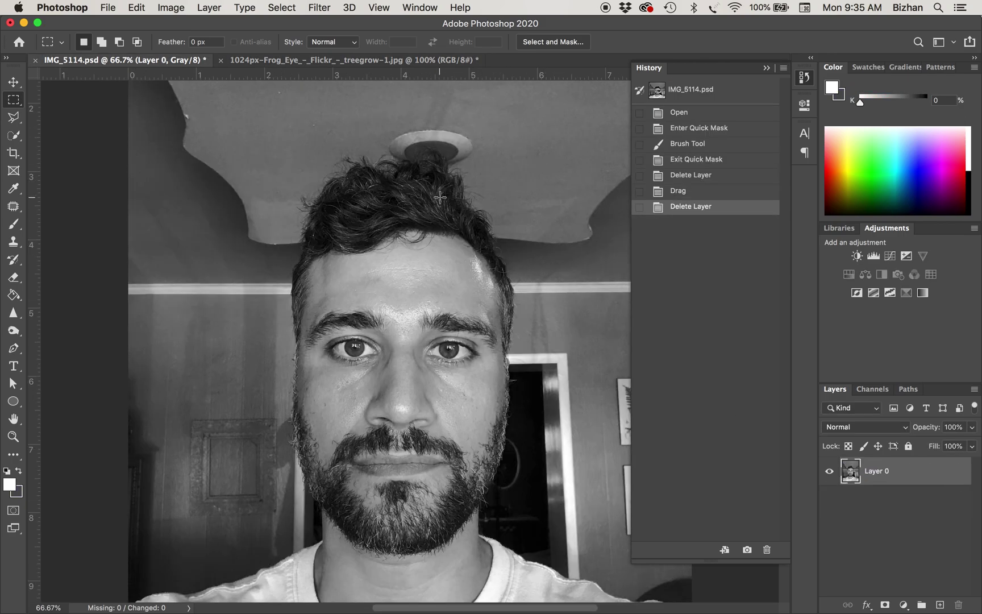
{"action": "key", "text": "super+v"}
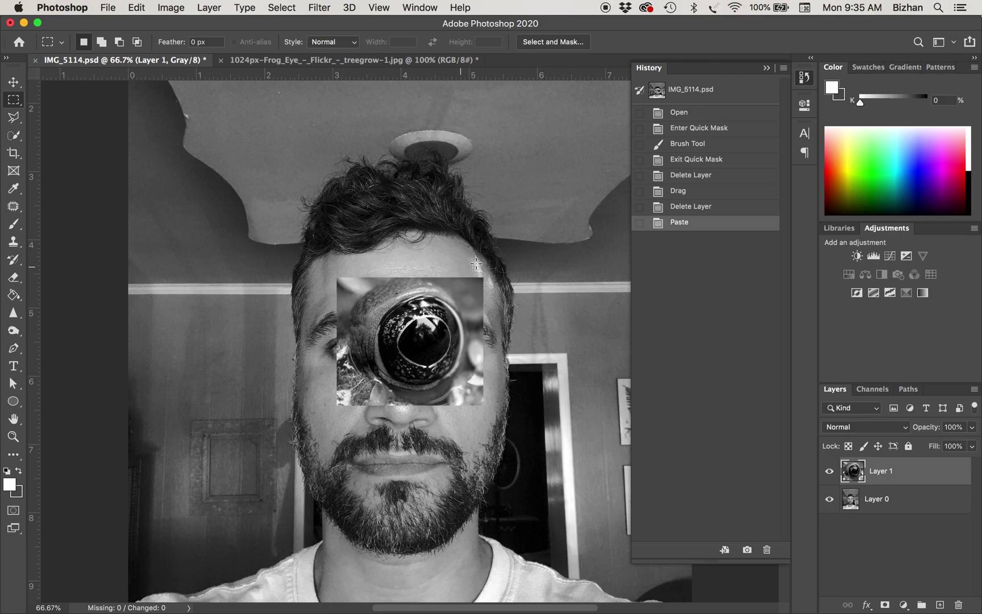
{"action": "key", "text": "v"}
{"action": "left_click_drag", "start_coordinate": [471, 307], "coordinate": [490, 308]}
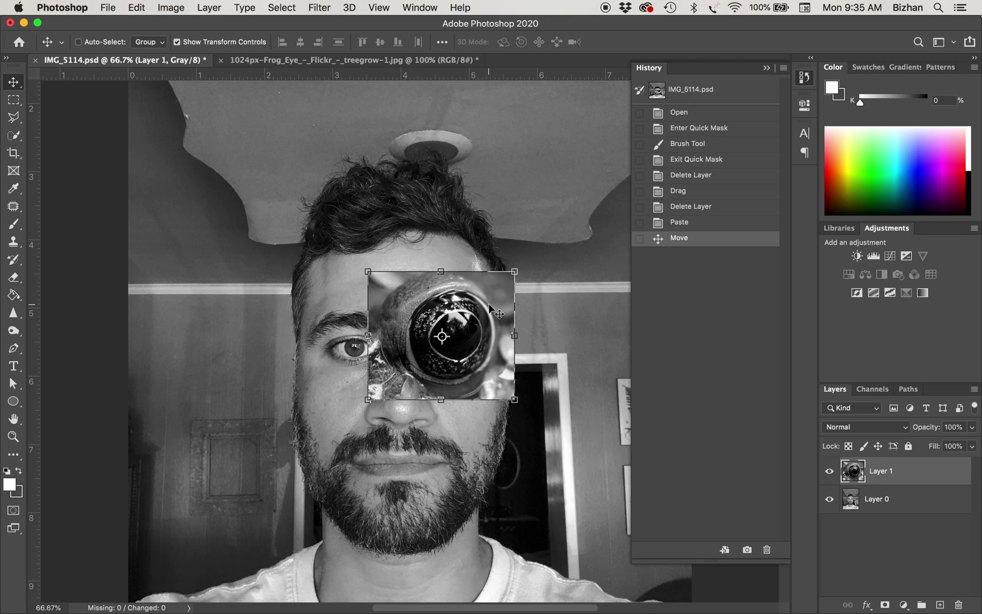
Shift the frog eye crop slightly down and right, add a layer mask to Layer 1, and leave the mask active.
{"action": "left_click_drag", "start_coordinate": [465, 301], "coordinate": [479, 313]}
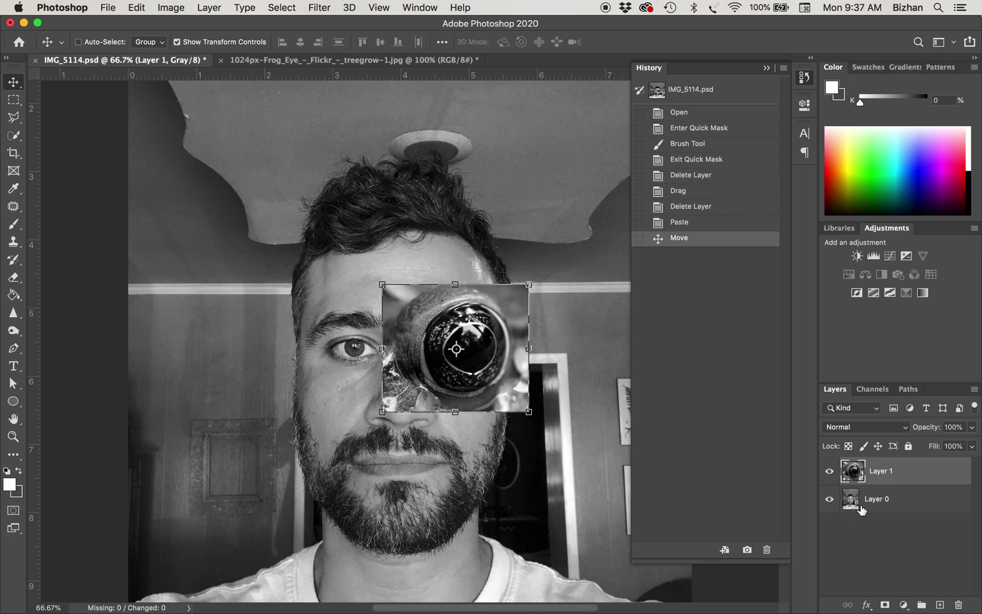
{"action": "left_click", "coordinate": [884, 605]}
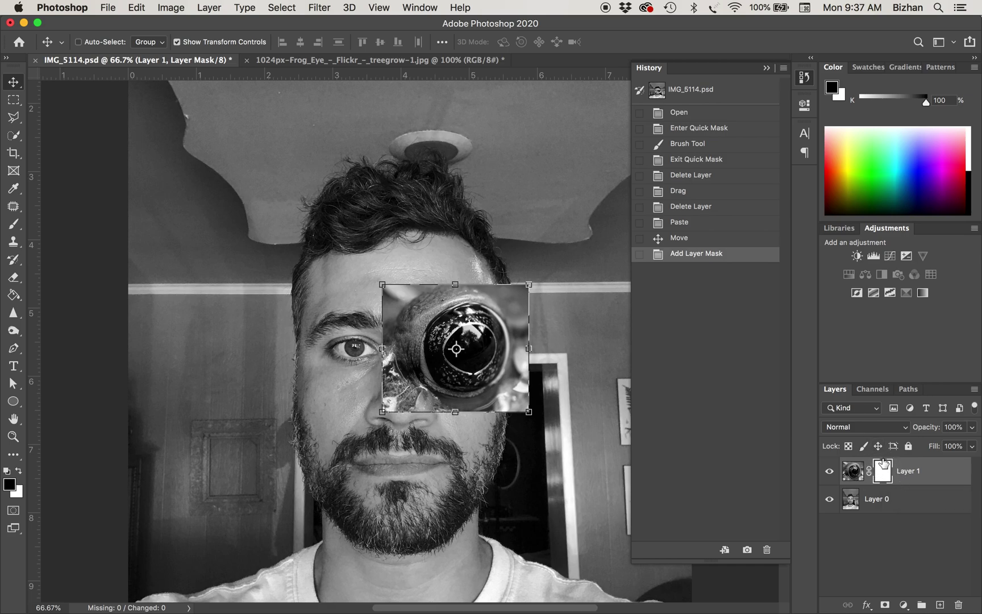
{"action": "left_click", "coordinate": [853, 472]}
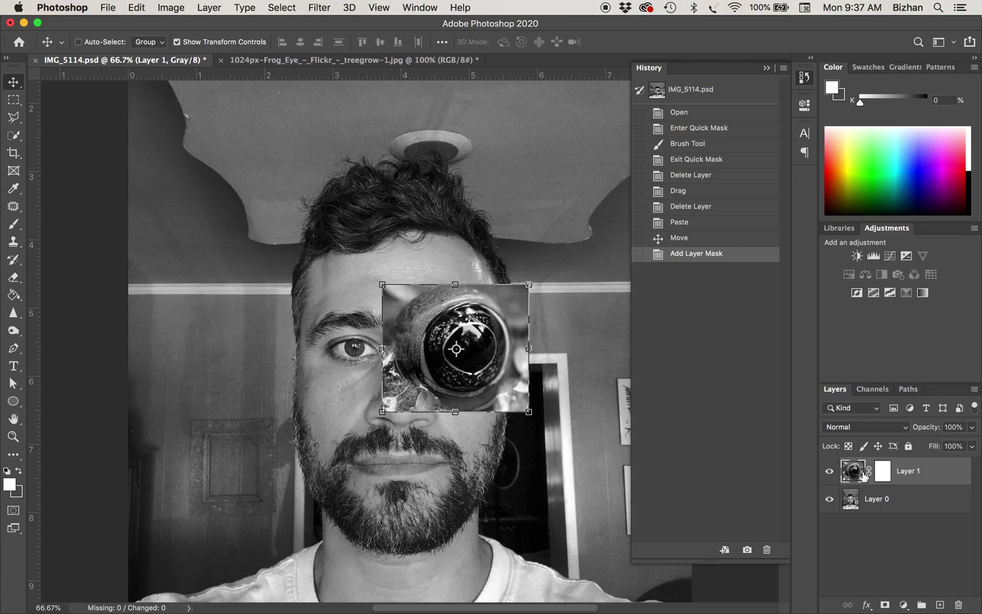
{"action": "left_click", "coordinate": [888, 480]}
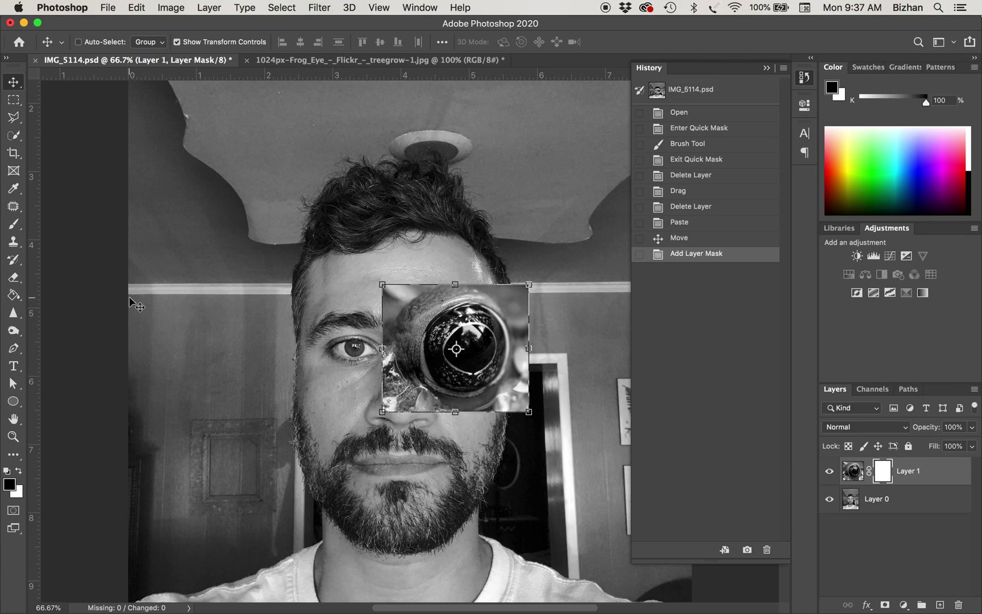
Paint black on Layer 1's mask with a soft brush, 400 px reduced to 150 px, hiding the surroundings of the frog eye.
{"action": "left_click", "coordinate": [14, 225]}
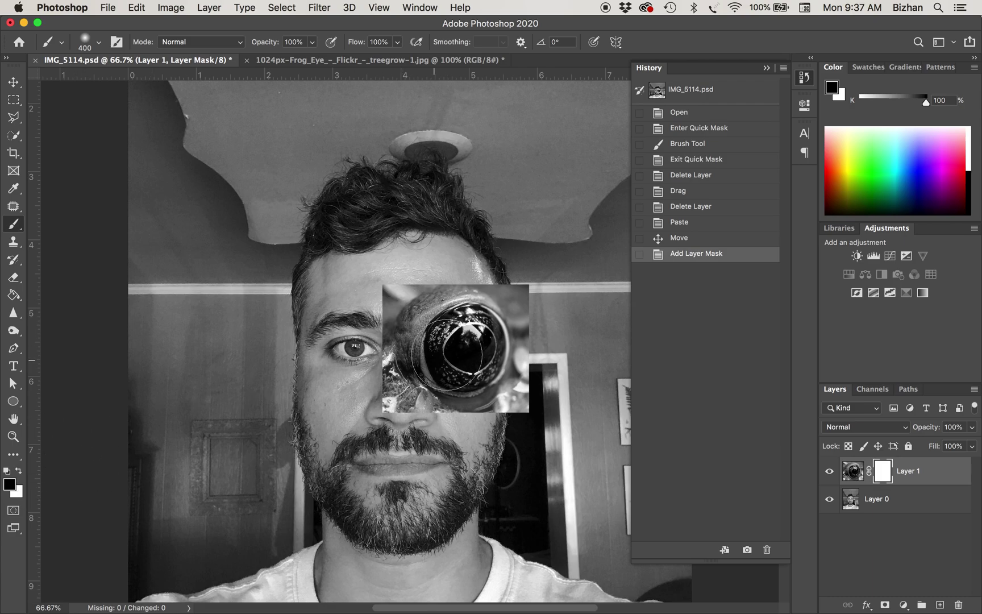
{"action": "left_click", "coordinate": [93, 42]}
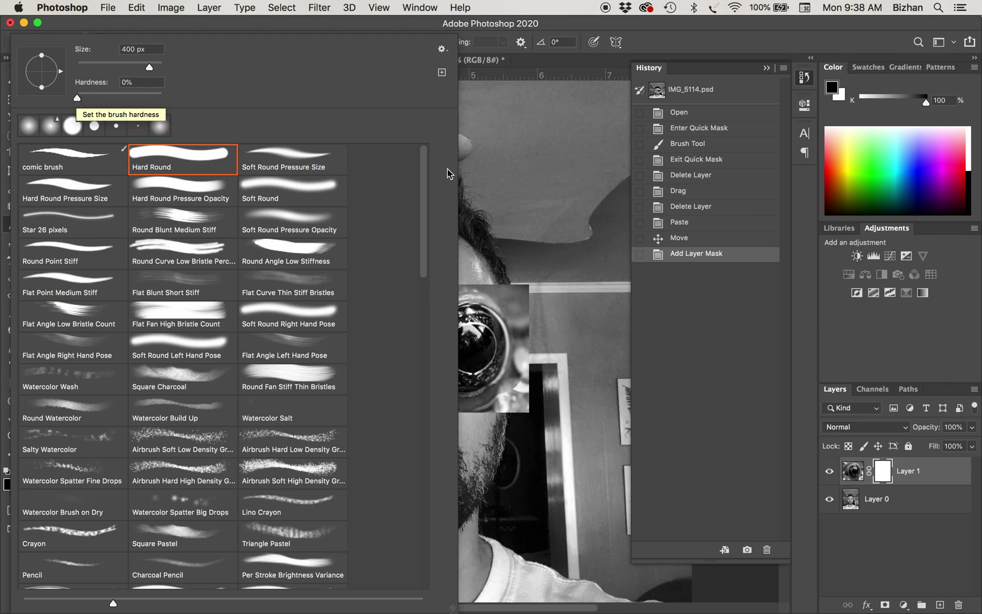
{"action": "left_click", "coordinate": [554, 200]}
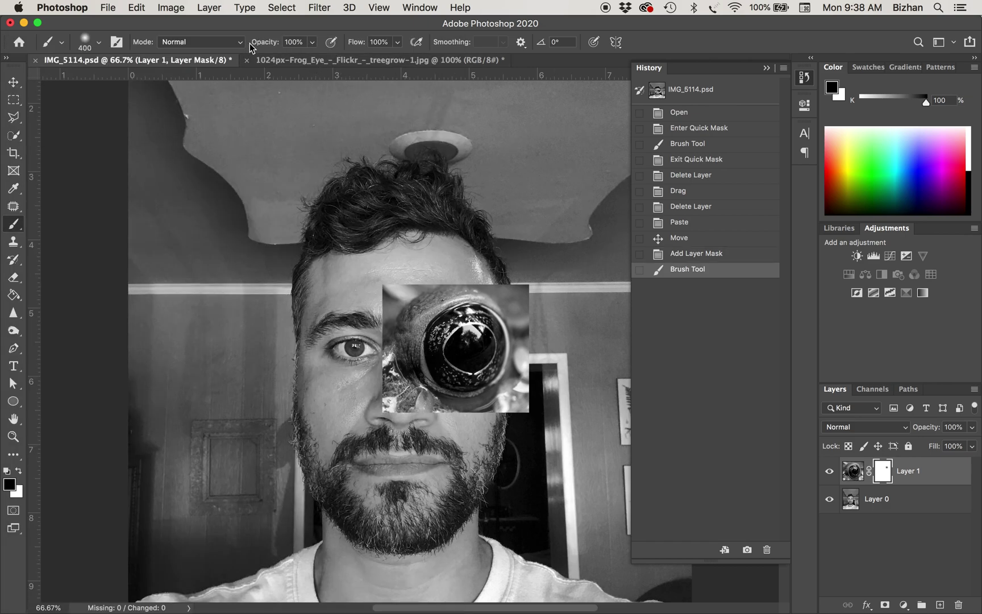
{"action": "left_click", "coordinate": [212, 44]}
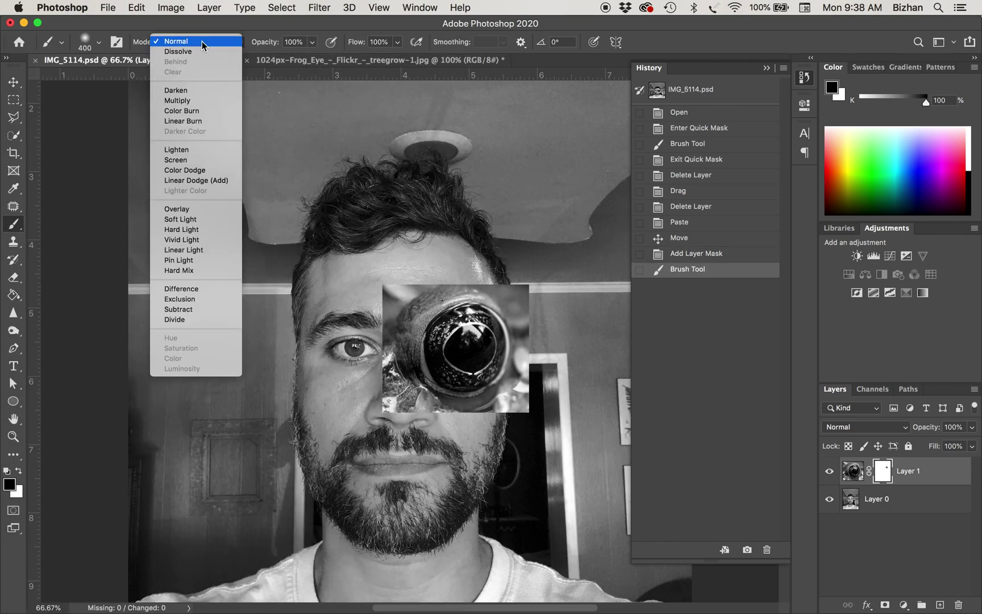
{"action": "left_click", "coordinate": [196, 41]}
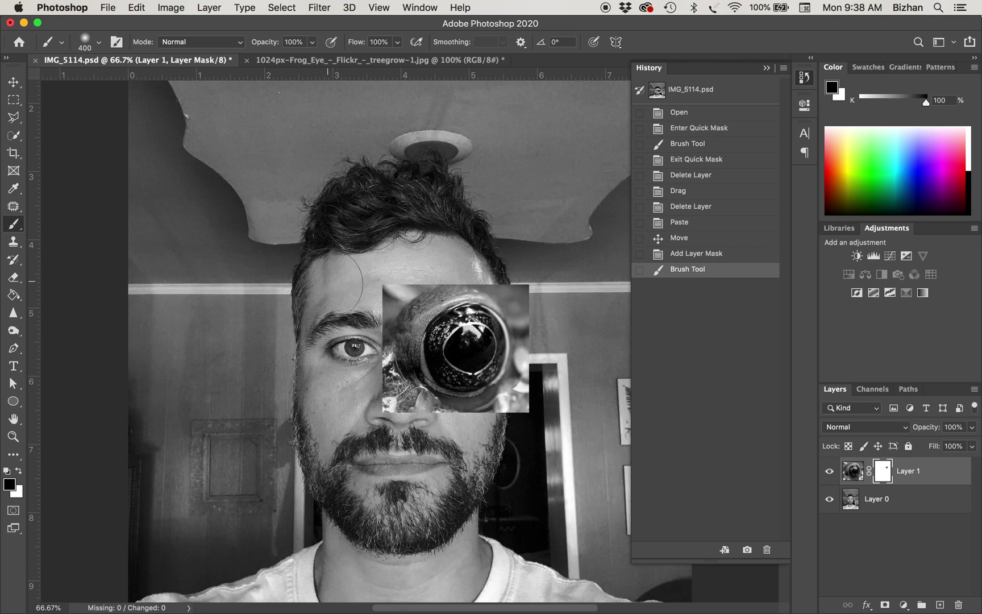
{"action": "mouse_move", "coordinate": [403, 271]}
{"action": "left_mouse_down"}
{"action": "mouse_move", "coordinate": [387, 283]}
{"action": "mouse_move", "coordinate": [362, 350]}
{"action": "mouse_move", "coordinate": [366, 415]}
{"action": "mouse_move", "coordinate": [353, 383]}
{"action": "mouse_move", "coordinate": [386, 438]}
{"action": "mouse_move", "coordinate": [362, 415]}
{"action": "mouse_move", "coordinate": [434, 435]}
{"action": "mouse_move", "coordinate": [404, 426]}
{"action": "mouse_move", "coordinate": [357, 383]}
{"action": "mouse_move", "coordinate": [408, 433]}
{"action": "mouse_move", "coordinate": [516, 430]}
{"action": "mouse_move", "coordinate": [547, 412]}
{"action": "mouse_move", "coordinate": [488, 467]}
{"action": "mouse_move", "coordinate": [539, 434]}
{"action": "mouse_move", "coordinate": [518, 438]}
{"action": "mouse_move", "coordinate": [568, 347]}
{"action": "mouse_move", "coordinate": [562, 301]}
{"action": "mouse_move", "coordinate": [558, 294]}
{"action": "mouse_move", "coordinate": [570, 336]}
{"action": "mouse_move", "coordinate": [560, 381]}
{"action": "mouse_move", "coordinate": [570, 339]}
{"action": "mouse_move", "coordinate": [530, 269]}
{"action": "mouse_move", "coordinate": [556, 345]}
{"action": "mouse_move", "coordinate": [546, 390]}
{"action": "mouse_move", "coordinate": [567, 376]}
{"action": "mouse_move", "coordinate": [563, 327]}
{"action": "mouse_move", "coordinate": [533, 272]}
{"action": "mouse_move", "coordinate": [463, 253]}
{"action": "mouse_move", "coordinate": [360, 276]}
{"action": "left_mouse_up"}
{"action": "key", "text": "bracketleft"}
{"action": "key", "text": "bracketleft"}
{"action": "key", "text": "bracketleft"}
{"action": "key", "text": "bracketleft"}
{"action": "key", "text": "bracketleft"}
{"action": "mouse_move", "coordinate": [389, 329]}
{"action": "left_mouse_down"}
{"action": "mouse_move", "coordinate": [384, 381]}
{"action": "mouse_move", "coordinate": [383, 360]}
{"action": "mouse_move", "coordinate": [417, 415]}
{"action": "mouse_move", "coordinate": [457, 428]}
{"action": "mouse_move", "coordinate": [521, 386]}
{"action": "mouse_move", "coordinate": [534, 342]}
{"action": "mouse_move", "coordinate": [532, 367]}
{"action": "mouse_move", "coordinate": [529, 317]}
{"action": "mouse_move", "coordinate": [530, 387]}
{"action": "mouse_move", "coordinate": [538, 361]}
{"action": "mouse_move", "coordinate": [527, 315]}
{"action": "mouse_move", "coordinate": [490, 289]}
{"action": "mouse_move", "coordinate": [426, 278]}
{"action": "mouse_move", "coordinate": [388, 317]}
{"action": "left_mouse_up"}
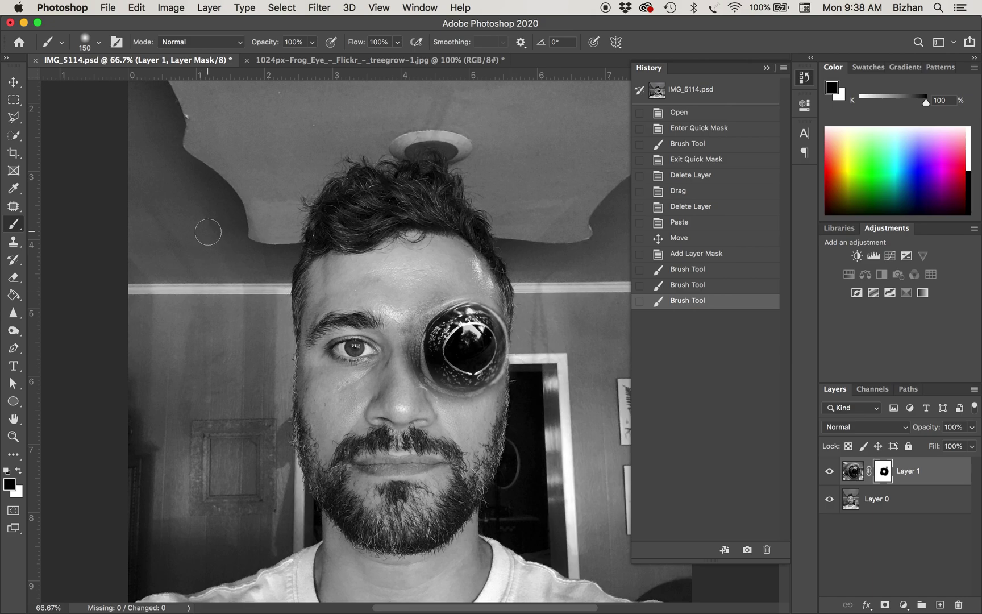
Sharpen the mask edge around the frog eye at 50% strength and burn its midtones at 24% exposure.
{"action": "left_click", "coordinate": [13, 312]}
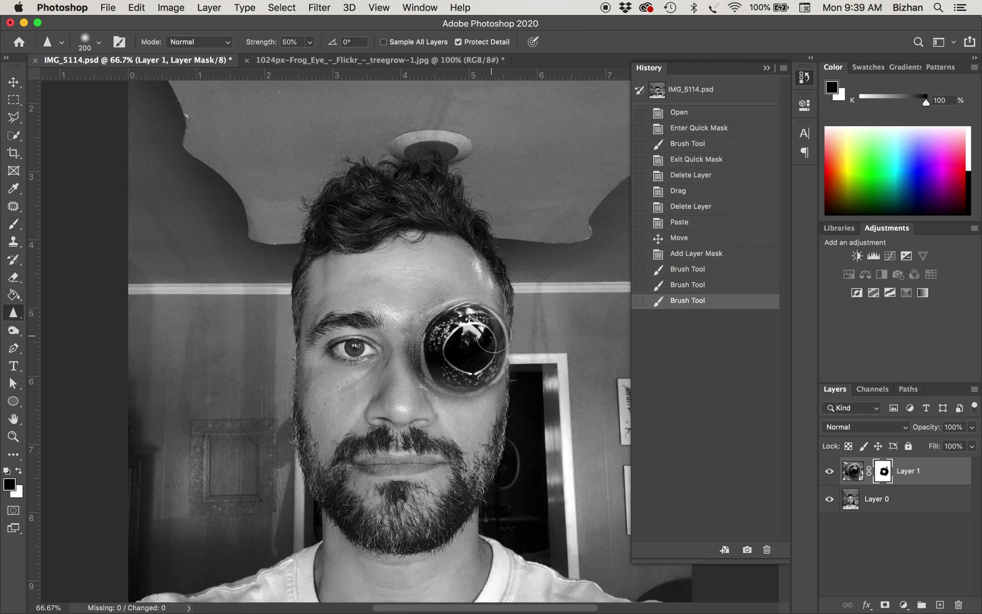
{"action": "left_click_drag", "start_coordinate": [507, 328], "coordinate": [501, 387]}
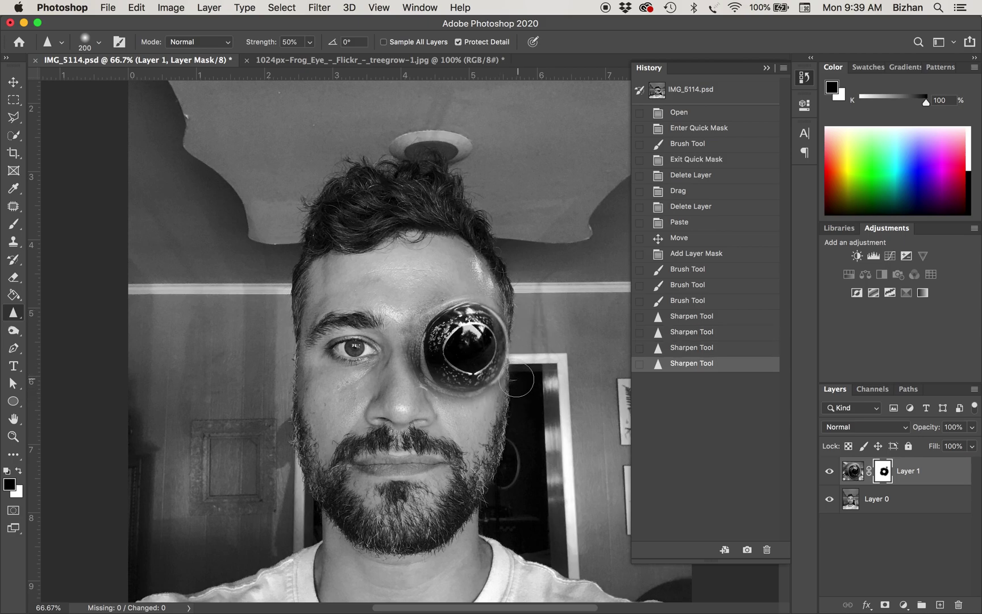
{"action": "left_click", "coordinate": [15, 331]}
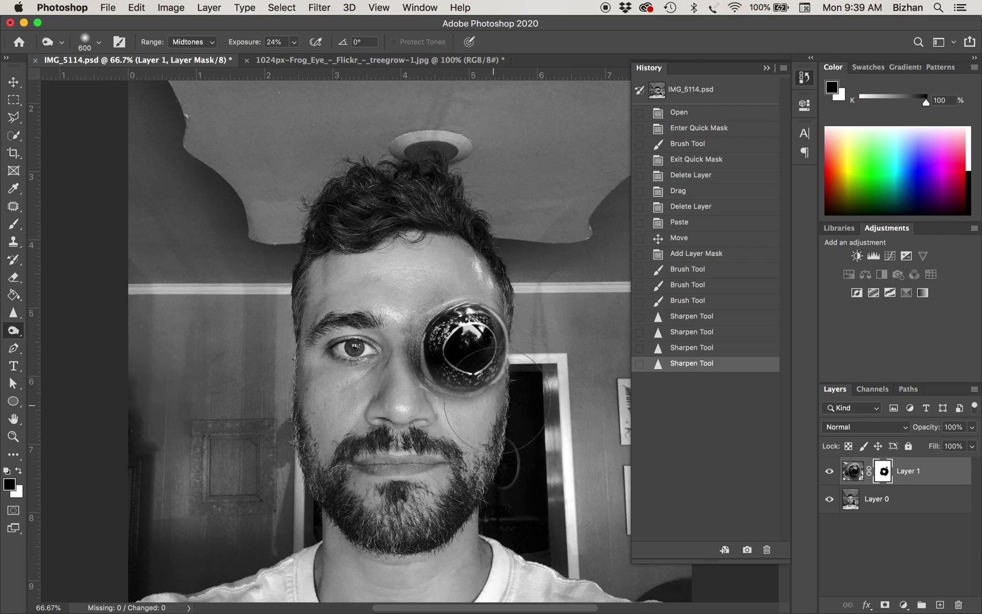
{"action": "mouse_move", "coordinate": [514, 326]}
{"action": "left_mouse_down"}
{"action": "mouse_move", "coordinate": [504, 385]}
{"action": "mouse_move", "coordinate": [503, 318]}
{"action": "mouse_move", "coordinate": [501, 390]}
{"action": "mouse_move", "coordinate": [500, 346]}
{"action": "left_mouse_up"}
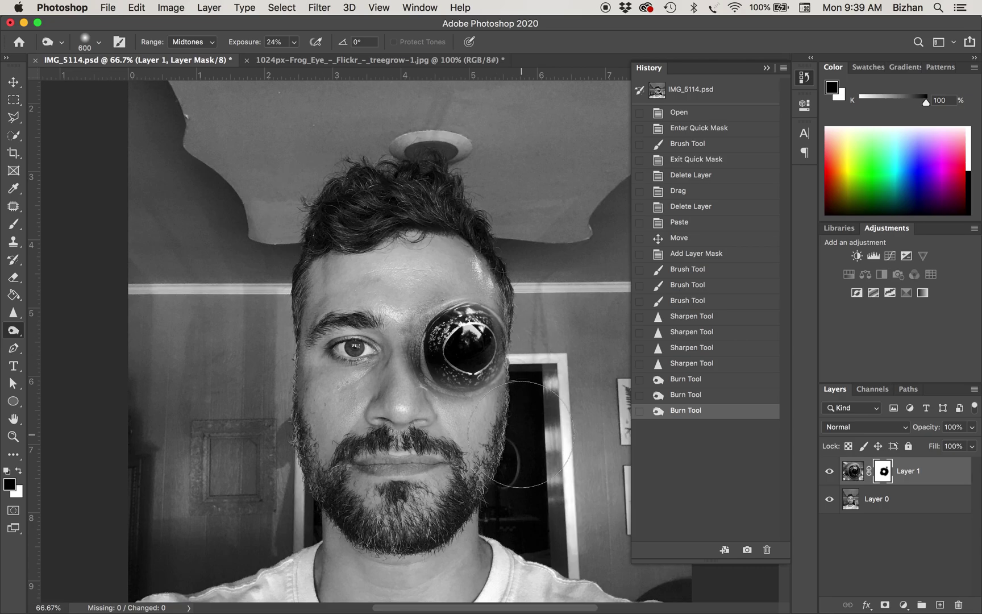
{"action": "key", "text": "super+equal"}
{"action": "key", "text": "super+equal"}
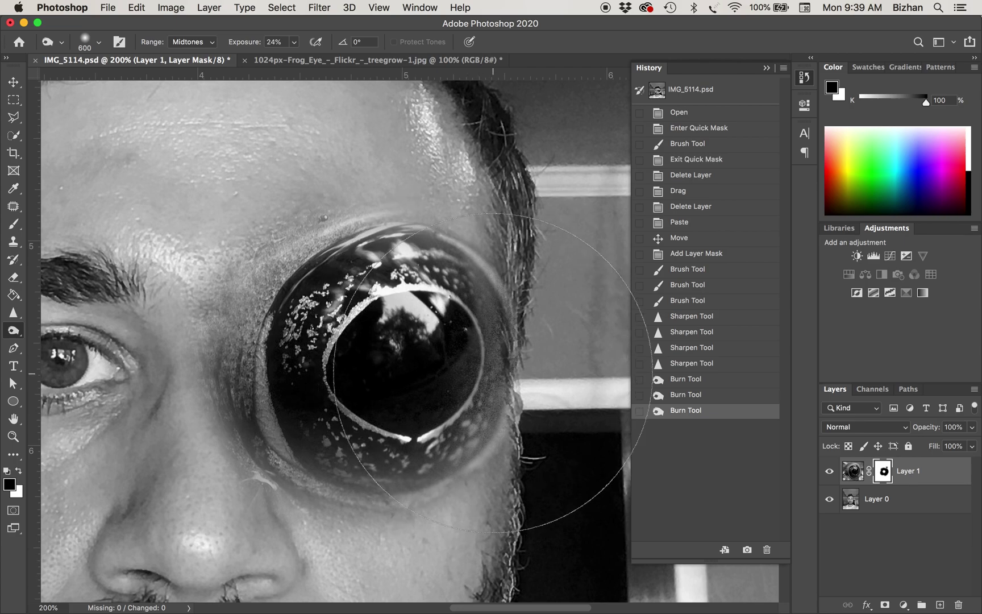
Revert the document history to the last brush stroke on the mask, discarding the sharpen and burn edits.
{"action": "left_click", "coordinate": [697, 253]}
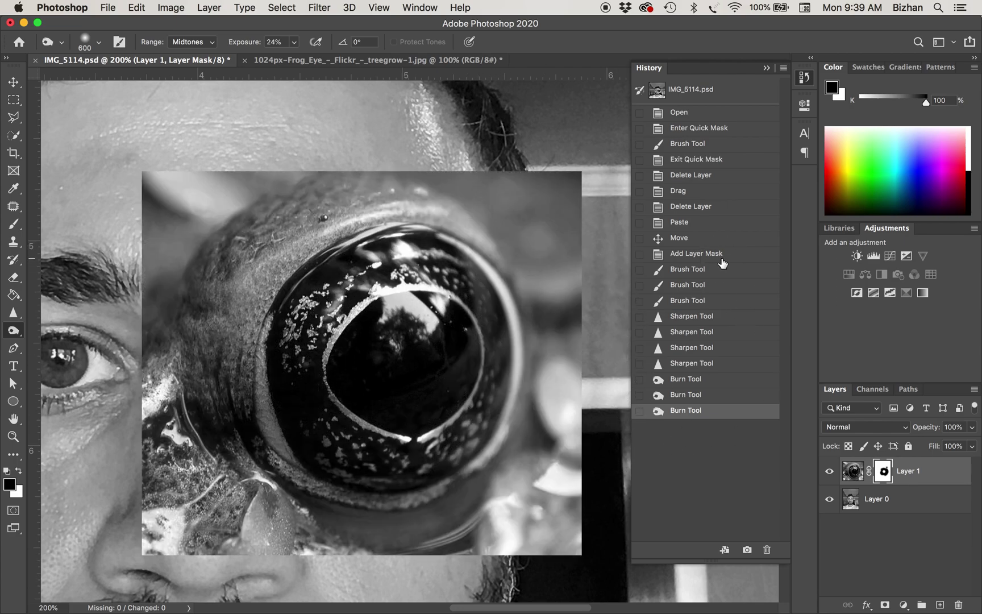
{"action": "left_click", "coordinate": [718, 285]}
{"action": "left_click", "coordinate": [720, 270]}
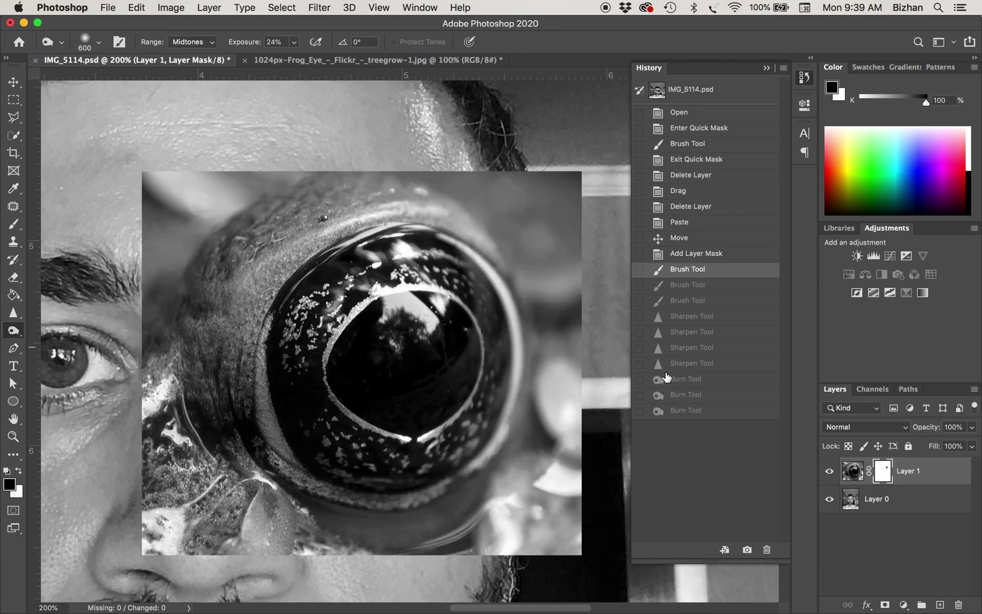
{"action": "left_click", "coordinate": [708, 285]}
{"action": "left_click", "coordinate": [706, 300]}
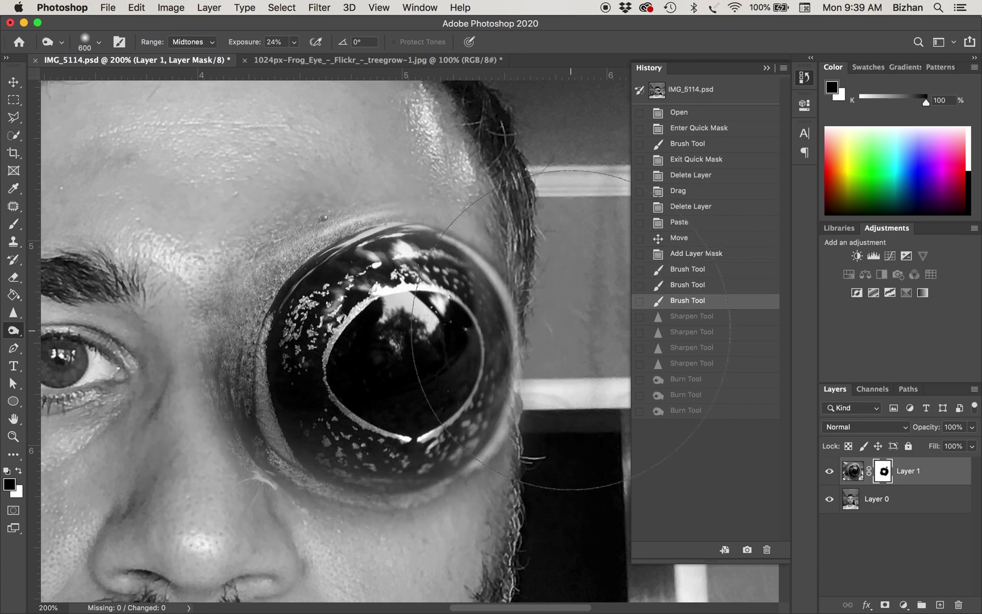
Blur the outer edges of the face on Layer 0 with the Blur tool at 75% strength.
{"action": "left_click", "coordinate": [859, 500]}
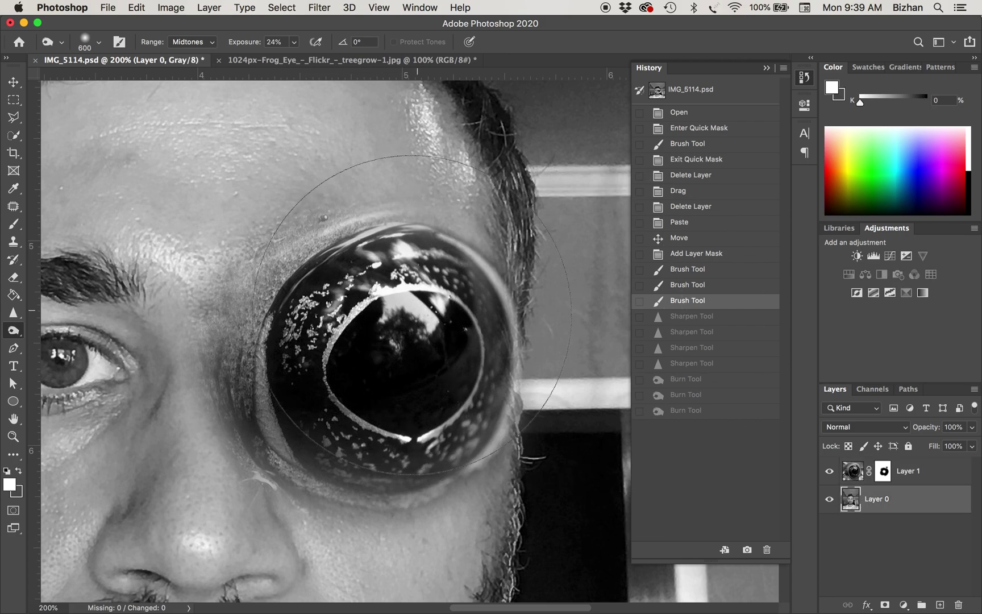
{"action": "left_click", "coordinate": [9, 314]}
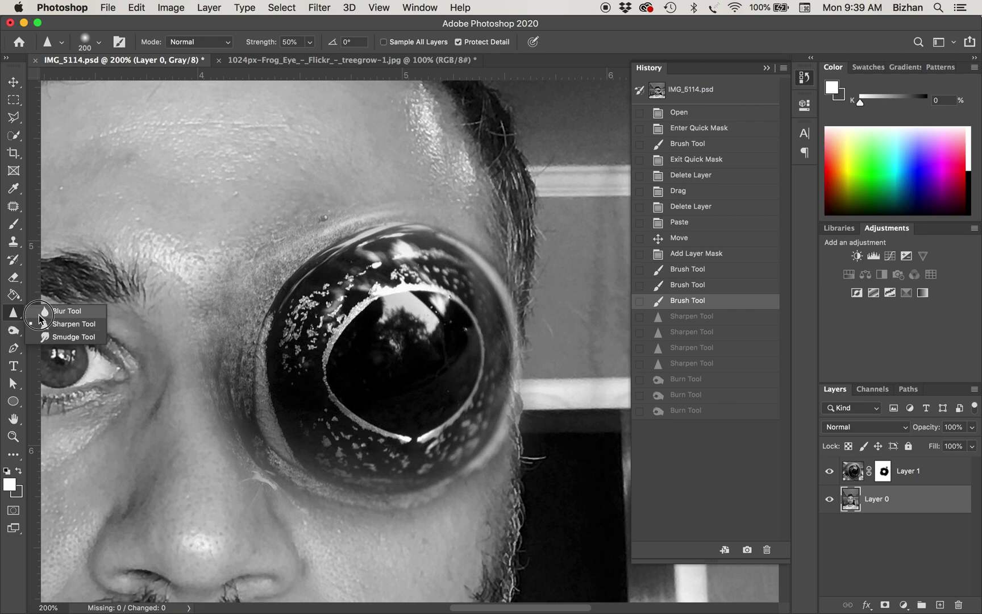
{"action": "left_click", "coordinate": [57, 309]}
{"action": "key", "text": "super+minus"}
{"action": "key", "text": "super+minus"}
{"action": "key", "text": "super+minus"}
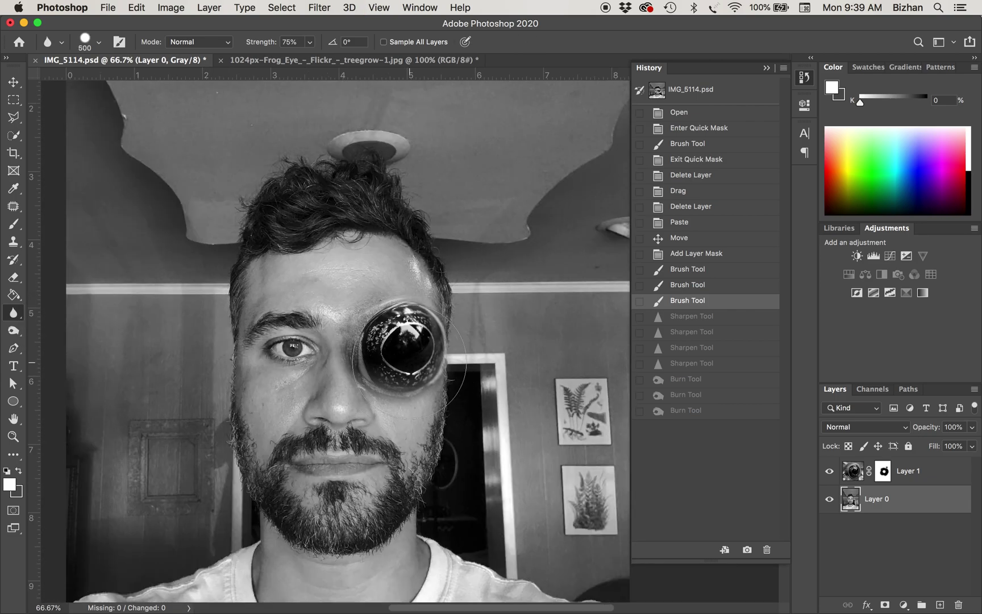
{"action": "mouse_move", "coordinate": [417, 353]}
{"action": "left_mouse_down"}
{"action": "mouse_move", "coordinate": [446, 318]}
{"action": "mouse_move", "coordinate": [446, 417]}
{"action": "mouse_move", "coordinate": [454, 318]}
{"action": "mouse_move", "coordinate": [471, 342]}
{"action": "mouse_move", "coordinate": [432, 353]}
{"action": "mouse_move", "coordinate": [435, 276]}
{"action": "left_mouse_up"}
{"action": "left_click", "coordinate": [439, 441]}
{"action": "mouse_move", "coordinate": [235, 294]}
{"action": "left_mouse_down"}
{"action": "mouse_move", "coordinate": [233, 269]}
{"action": "mouse_move", "coordinate": [230, 415]}
{"action": "mouse_move", "coordinate": [234, 297]}
{"action": "mouse_move", "coordinate": [233, 437]}
{"action": "mouse_move", "coordinate": [249, 496]}
{"action": "mouse_move", "coordinate": [242, 477]}
{"action": "left_mouse_up"}
{"action": "left_click_drag", "start_coordinate": [241, 475], "coordinate": [235, 420]}
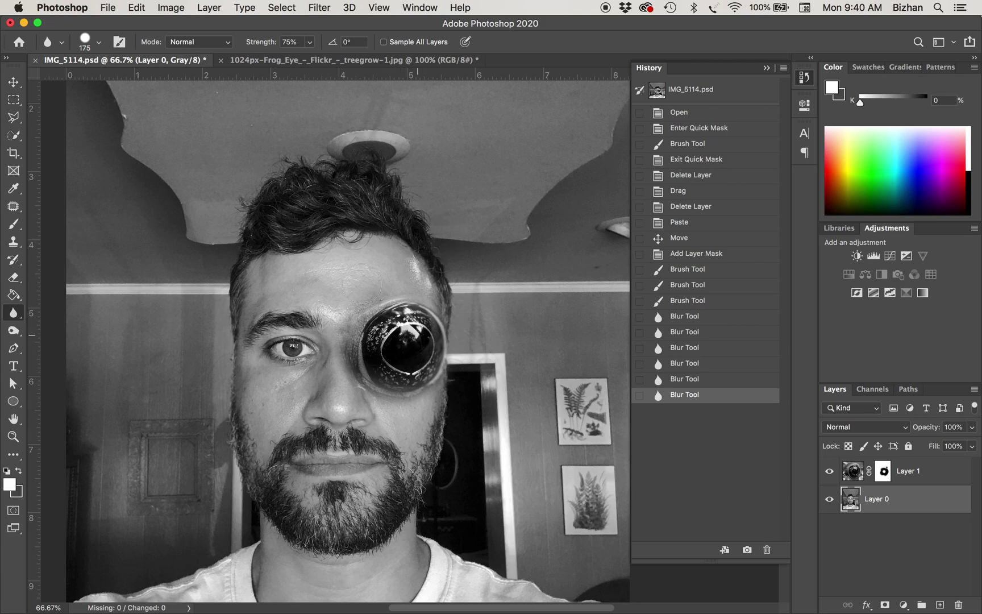
Try a Levels adjustment on Layer 0 with input levels 24 and 243, and cancel it.
{"action": "left_click", "coordinate": [186, 5]}
{"action": "mouse_move", "coordinate": [174, 50]}
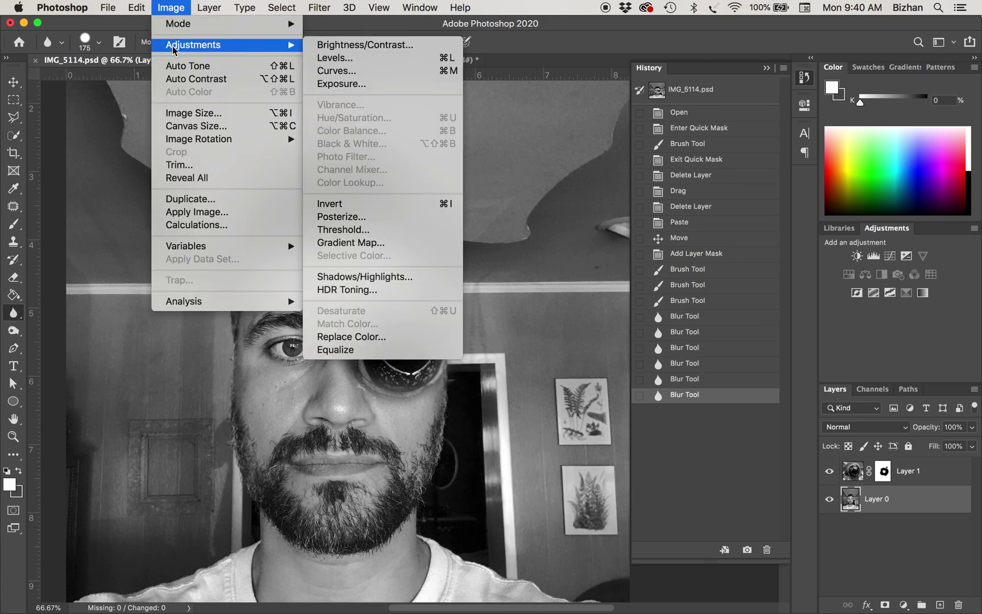
{"action": "left_click", "coordinate": [369, 58]}
{"action": "left_click_drag", "start_coordinate": [540, 191], "coordinate": [552, 191]}
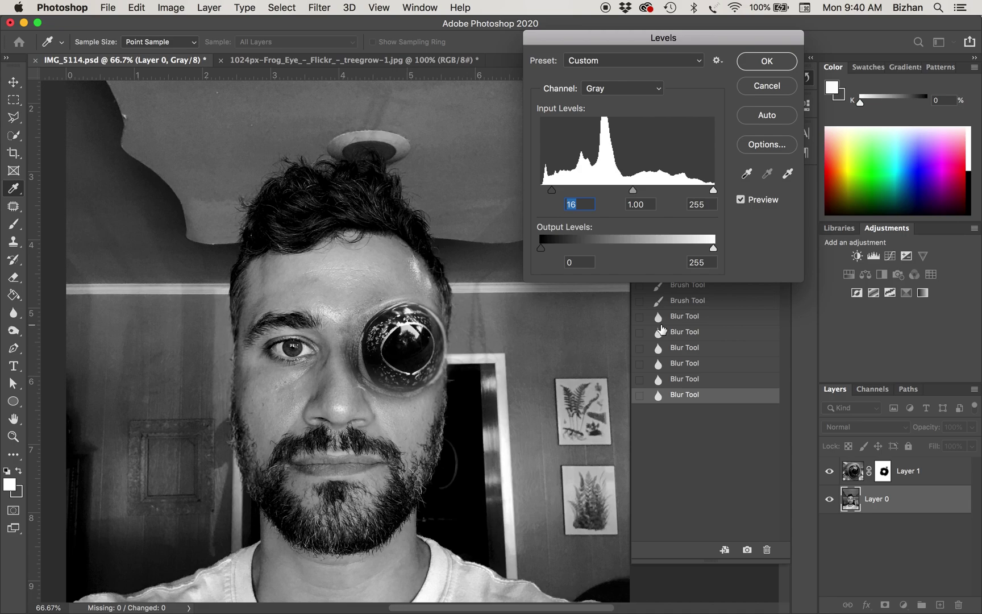
{"action": "left_click_drag", "start_coordinate": [713, 190], "coordinate": [704, 191]}
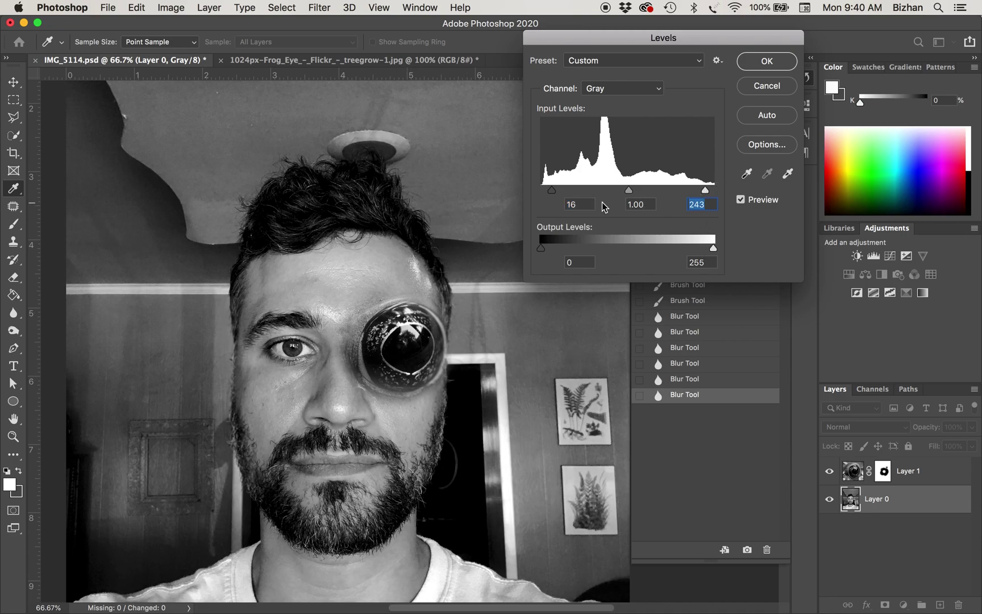
{"action": "left_click_drag", "start_coordinate": [552, 189], "coordinate": [557, 190]}
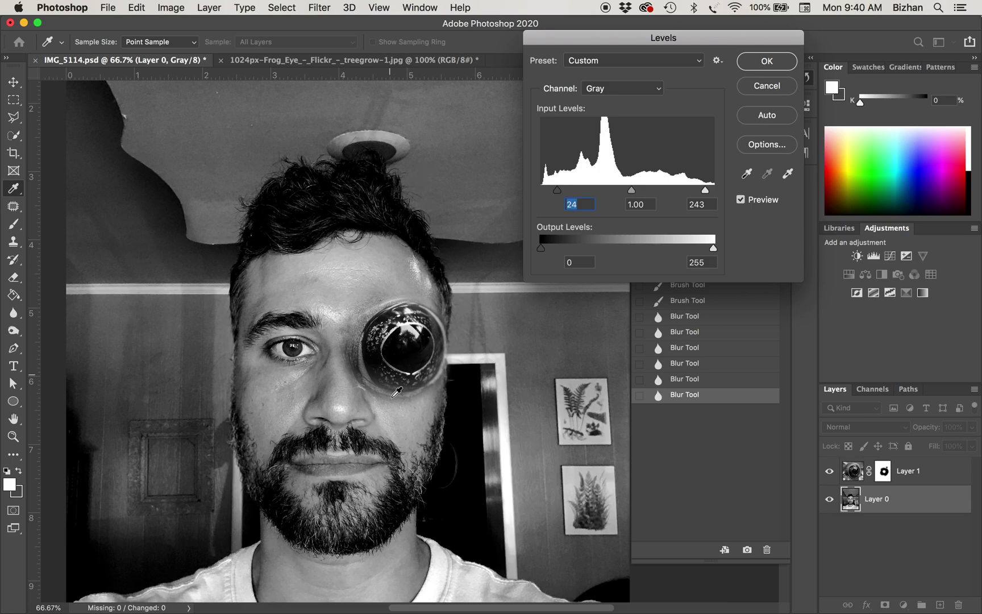
{"action": "left_click", "coordinate": [767, 85]}
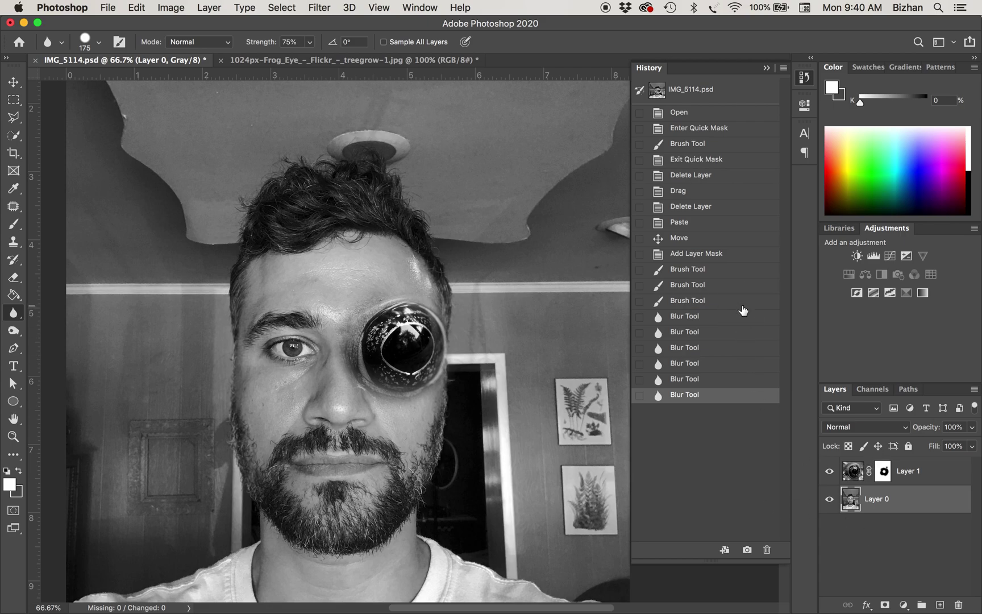
Compare the history states from the newly added mask onward and return to the last brush stroke, discarding the blur edits.
{"action": "left_click", "coordinate": [743, 300]}
{"action": "left_click", "coordinate": [744, 258]}
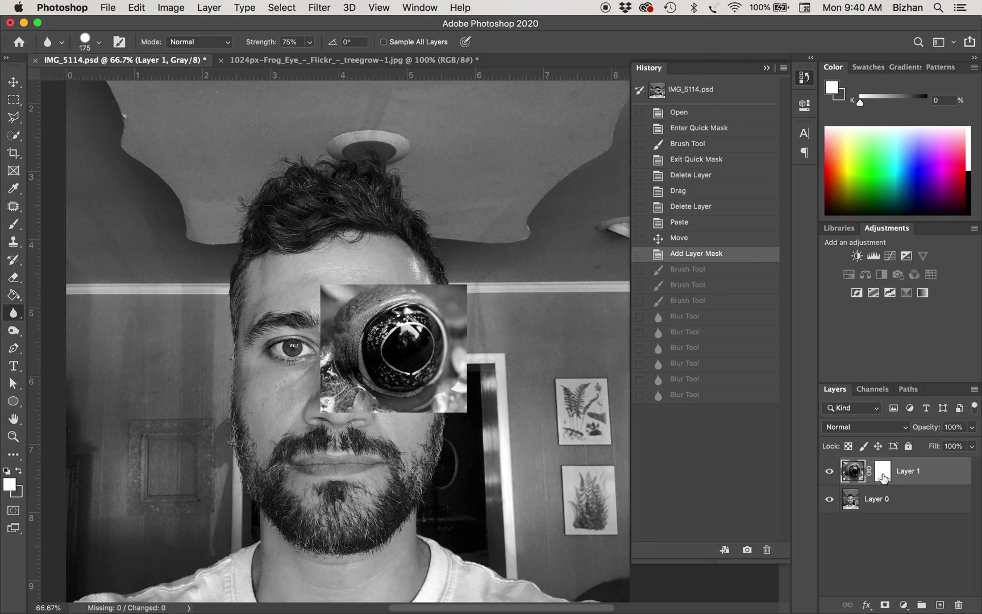
{"action": "left_click", "coordinate": [882, 476]}
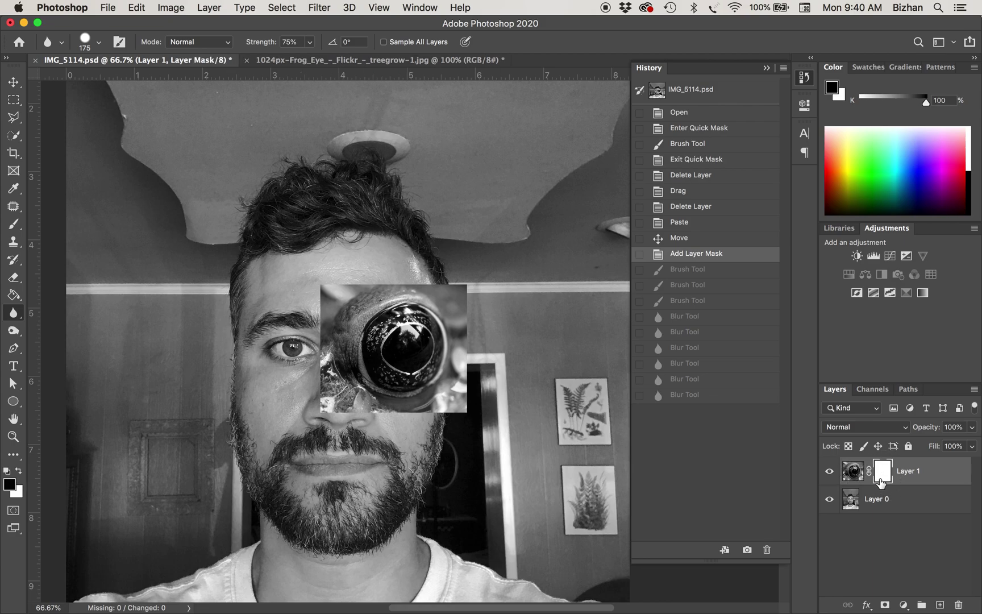
{"action": "left_click", "coordinate": [719, 269]}
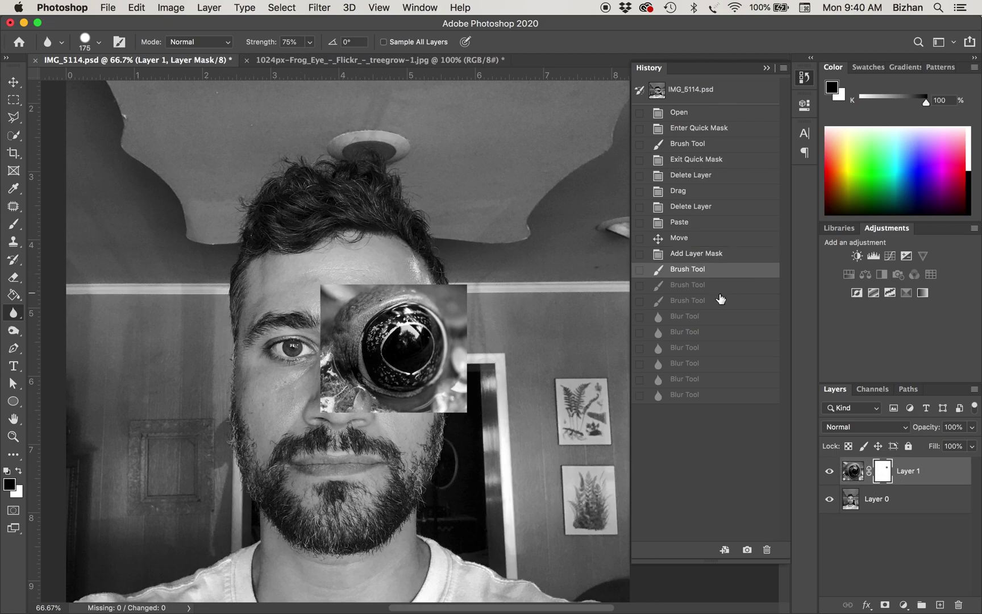
{"action": "left_click", "coordinate": [720, 300]}
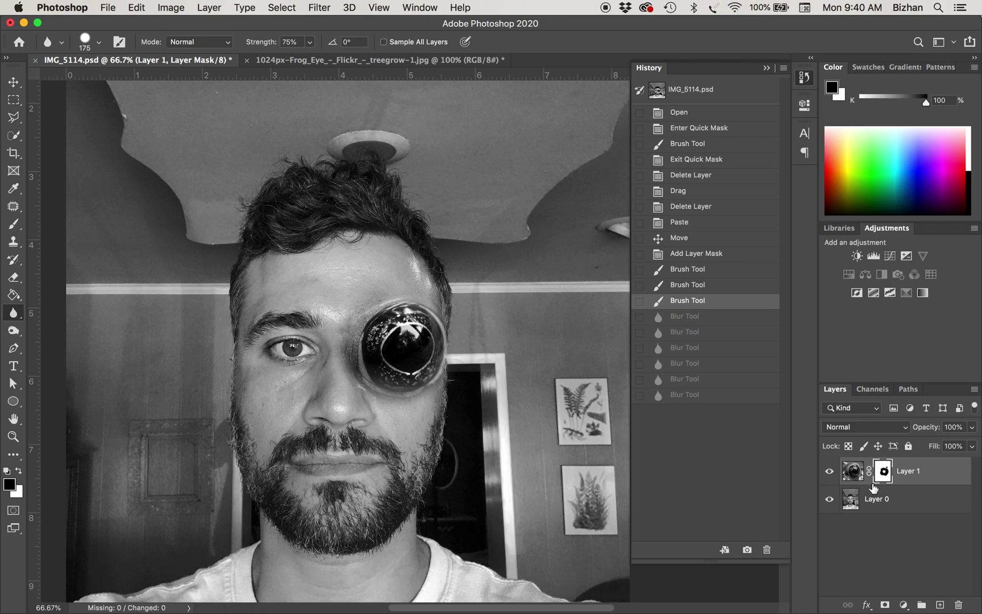
Try moving the frog eye together with its linked mask up and left on the face, and undo the move.
{"action": "key", "text": "v"}
{"action": "mouse_move", "coordinate": [395, 347]}
{"action": "left_mouse_down"}
{"action": "mouse_move", "coordinate": [318, 278]}
{"action": "mouse_move", "coordinate": [414, 173]}
{"action": "mouse_move", "coordinate": [426, 284]}
{"action": "mouse_move", "coordinate": [400, 244]}
{"action": "mouse_move", "coordinate": [393, 364]}
{"action": "mouse_move", "coordinate": [407, 359]}
{"action": "left_mouse_up"}
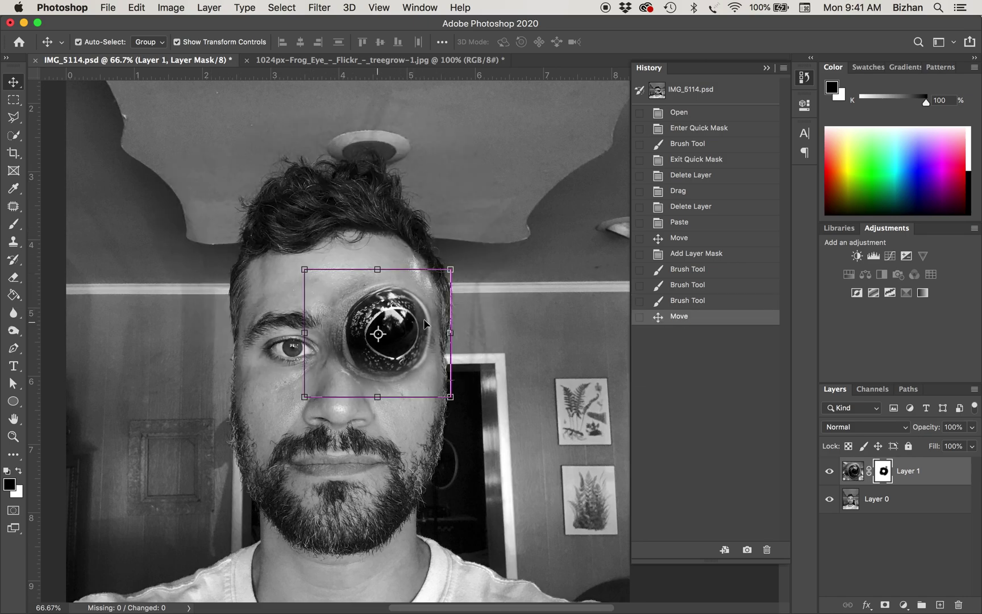
{"action": "key", "text": "super+z"}
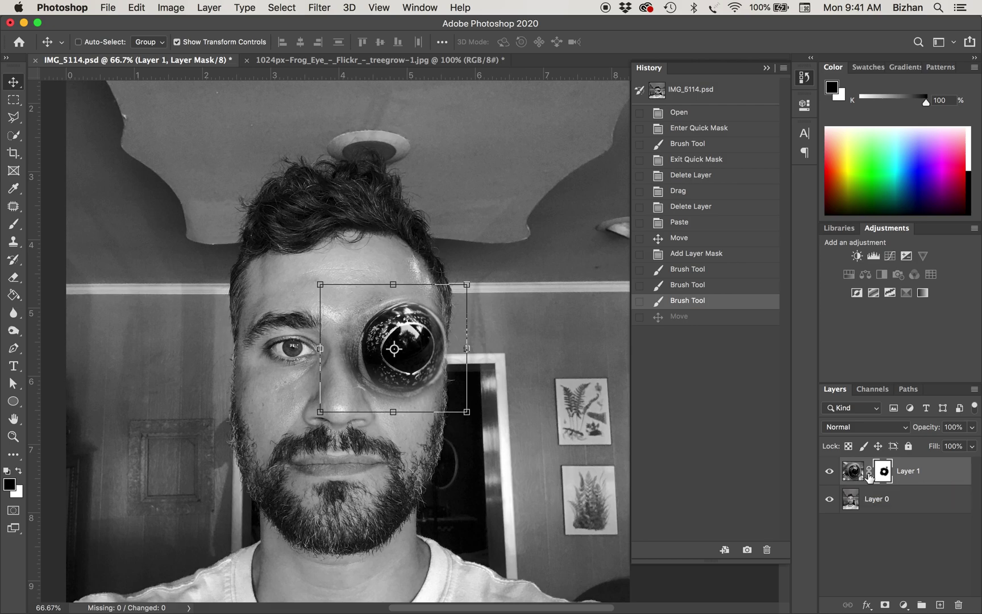
Unlink Layer 1's mask from its image, try moving the mask alone and undo it, and make the layer image active.
{"action": "left_click", "coordinate": [869, 471]}
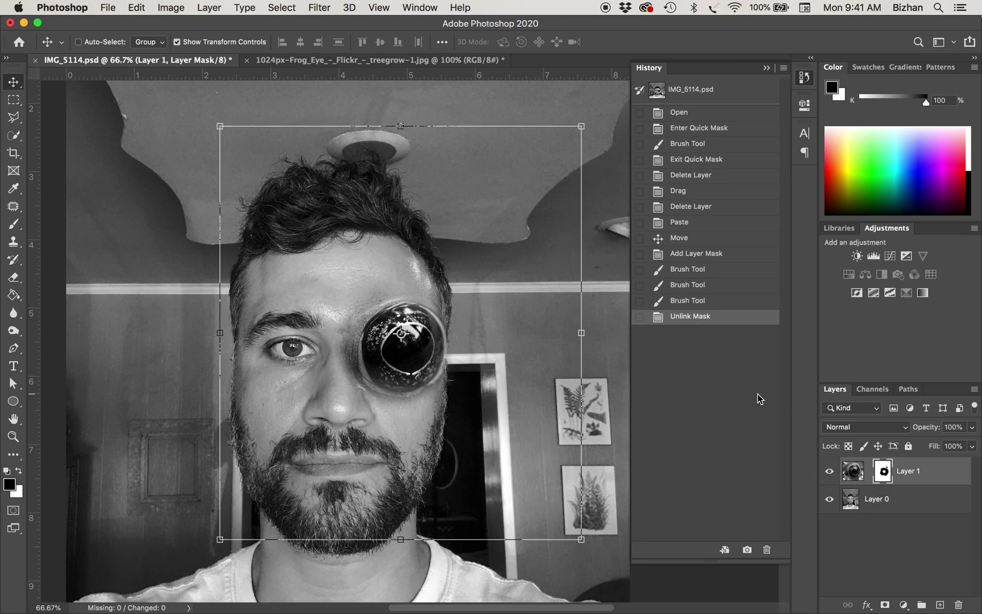
{"action": "left_click_drag", "start_coordinate": [420, 362], "coordinate": [442, 360]}
{"action": "key", "text": "cmd+z"}
{"action": "left_click", "coordinate": [853, 472]}
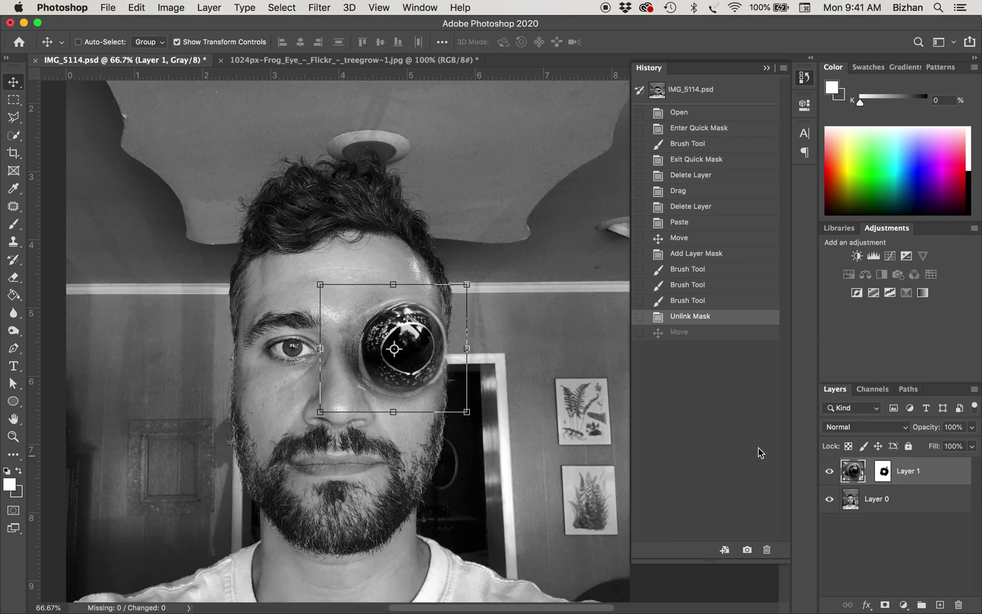
Try moving the frog eye image independently of its mask, undo the move, and relink Layer 1's mask.
{"action": "left_click_drag", "start_coordinate": [421, 369], "coordinate": [464, 271]}
{"action": "key", "text": "super+z"}
{"action": "left_click", "coordinate": [869, 471]}
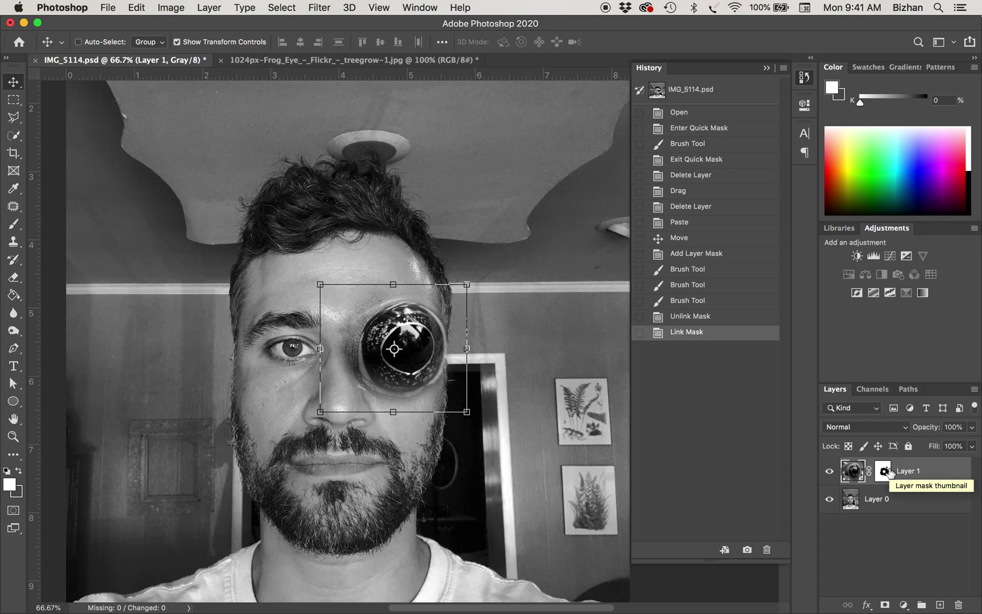
Delete Layer 1's mask without applying it to the layer.
{"action": "left_click", "coordinate": [885, 471]}
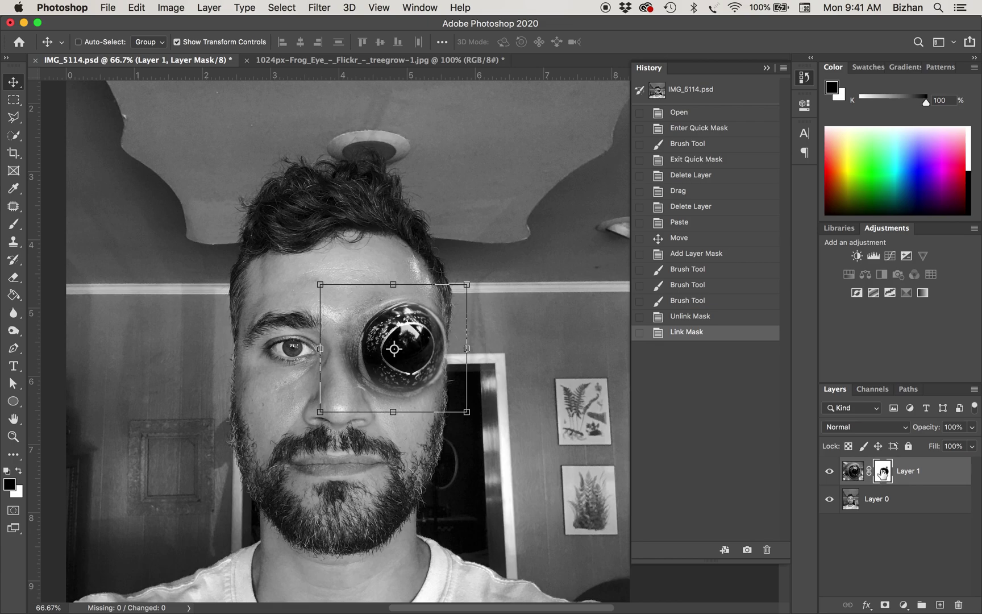
{"action": "left_click_drag", "start_coordinate": [882, 471], "coordinate": [959, 607]}
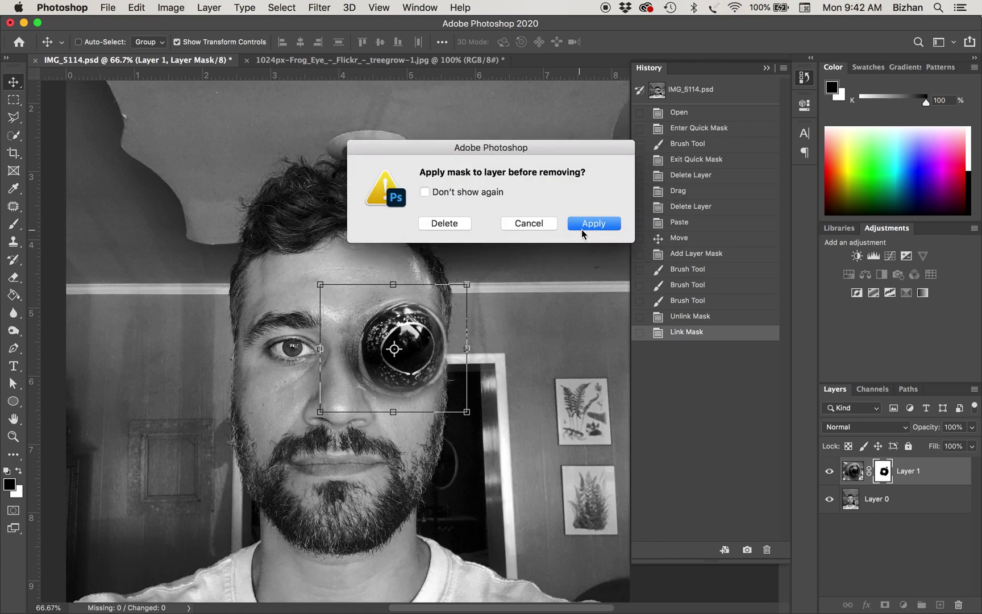
{"action": "left_click", "coordinate": [445, 223]}
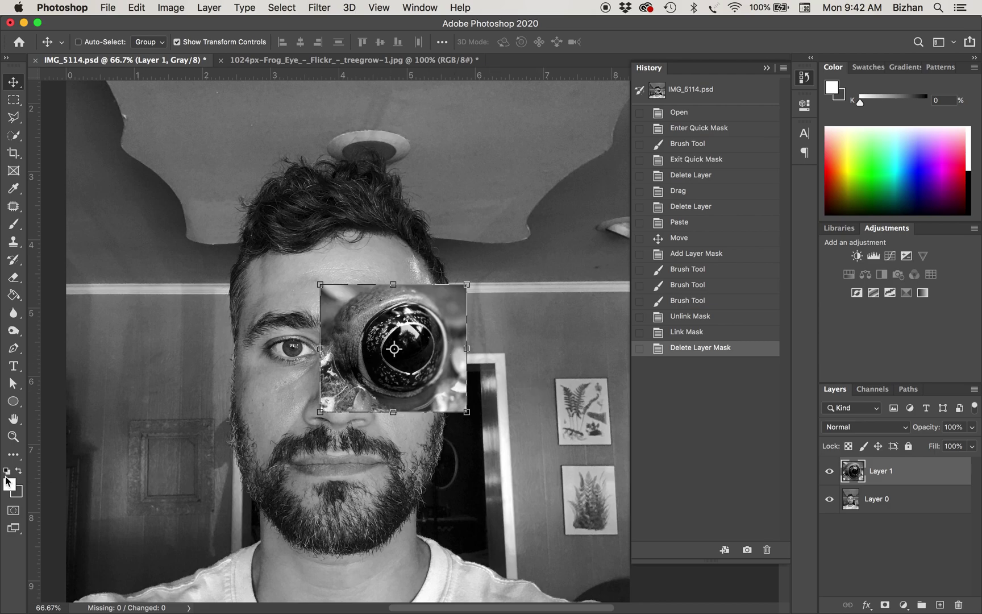
Add a layer mask to Layer 1 and paint black on it around the frog eye with a 500 px brush.
{"action": "left_click", "coordinate": [883, 604]}
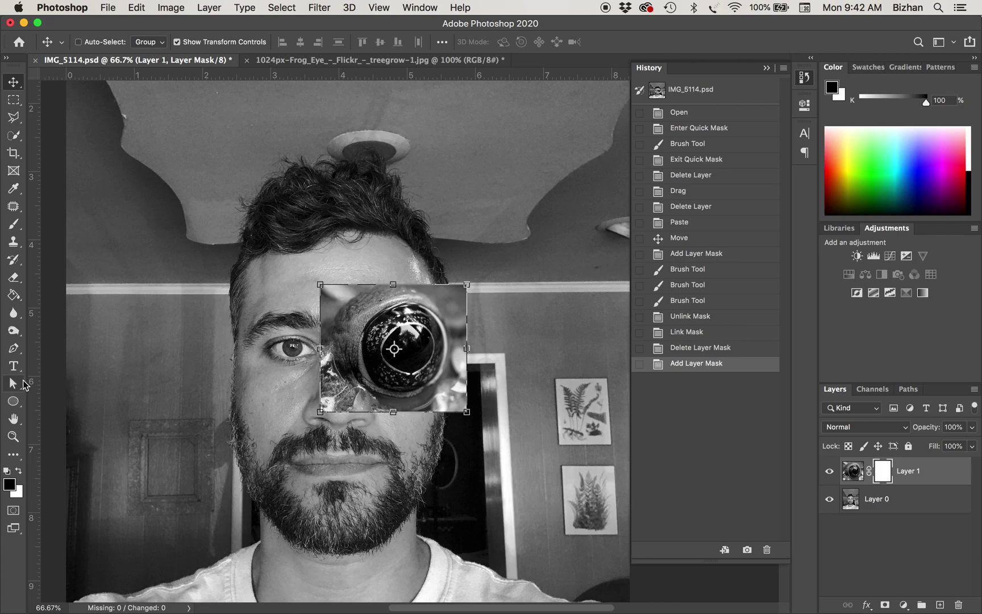
{"action": "left_click", "coordinate": [15, 224]}
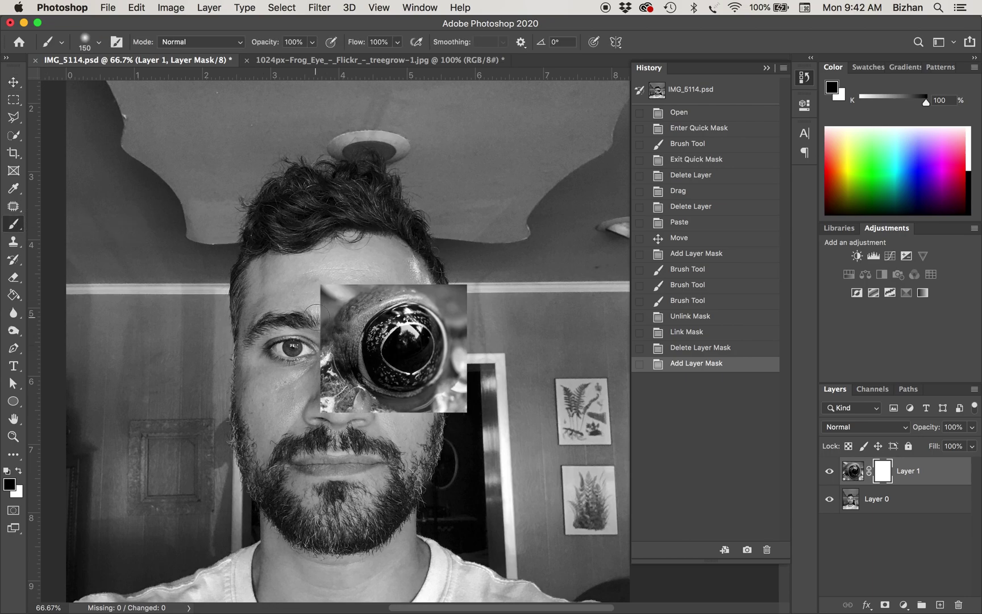
{"action": "key", "text": "bracketright"}
{"action": "key", "text": "bracketright"}
{"action": "left_click_drag", "start_coordinate": [321, 318], "coordinate": [375, 287]}
{"action": "mouse_move", "coordinate": [470, 241]}
{"action": "left_mouse_down"}
{"action": "mouse_move", "coordinate": [495, 318]}
{"action": "mouse_move", "coordinate": [466, 392]}
{"action": "mouse_move", "coordinate": [421, 433]}
{"action": "mouse_move", "coordinate": [358, 387]}
{"action": "mouse_move", "coordinate": [369, 355]}
{"action": "mouse_move", "coordinate": [384, 353]}
{"action": "left_mouse_up"}
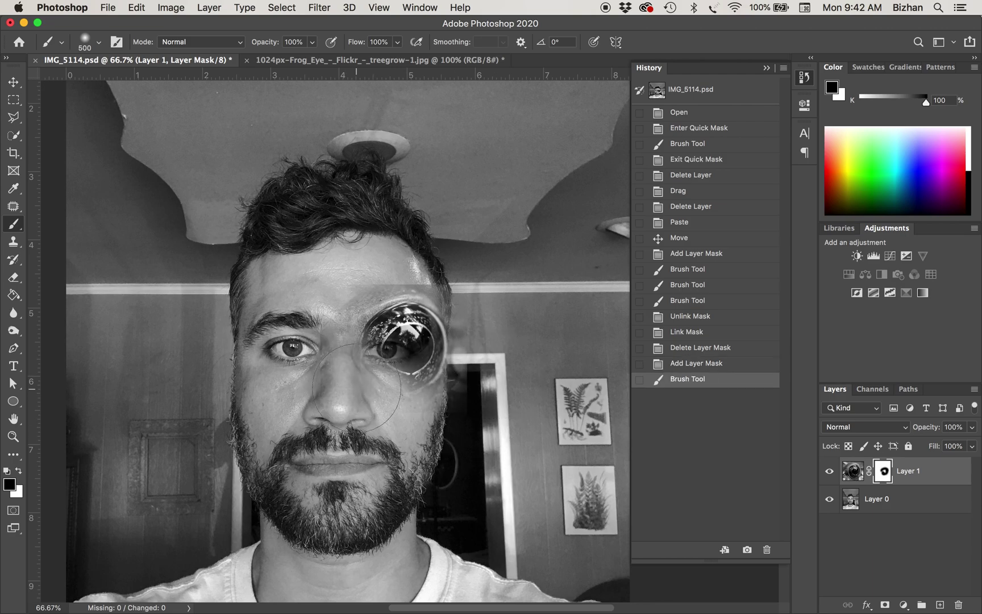
Set the foreground color to near-white (fffdfd) and paint on the mask to reveal the frog eye image again.
{"action": "left_click", "coordinate": [9, 485]}
{"action": "left_click", "coordinate": [403, 57]}
{"action": "left_click_drag", "start_coordinate": [402, 56], "coordinate": [396, 47]}
{"action": "left_click", "coordinate": [700, 47]}
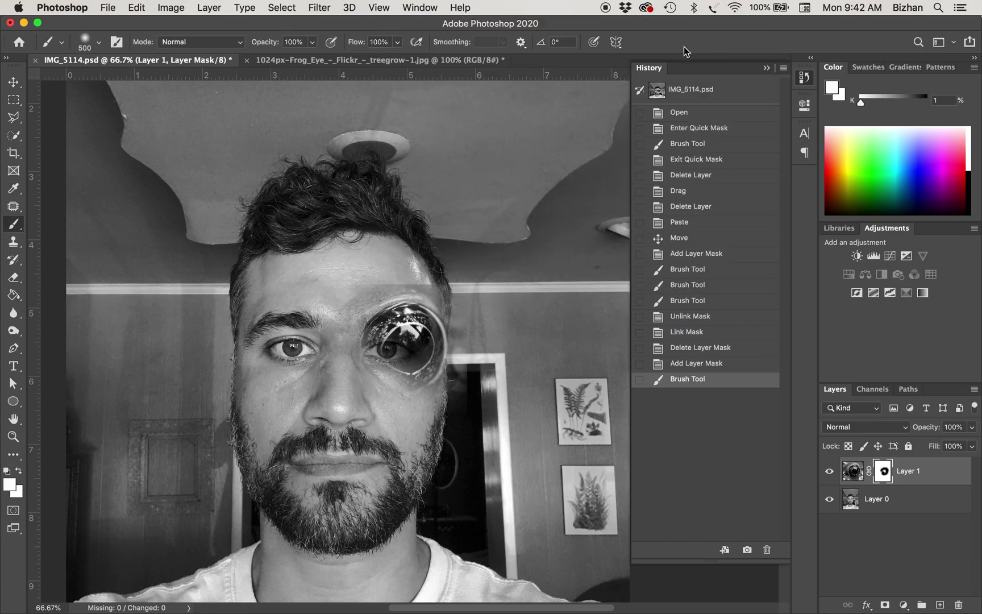
{"action": "mouse_move", "coordinate": [370, 376]}
{"action": "left_mouse_down"}
{"action": "mouse_move", "coordinate": [481, 365]}
{"action": "mouse_move", "coordinate": [358, 284]}
{"action": "mouse_move", "coordinate": [397, 412]}
{"action": "mouse_move", "coordinate": [432, 418]}
{"action": "mouse_move", "coordinate": [401, 407]}
{"action": "mouse_move", "coordinate": [409, 381]}
{"action": "left_mouse_up"}
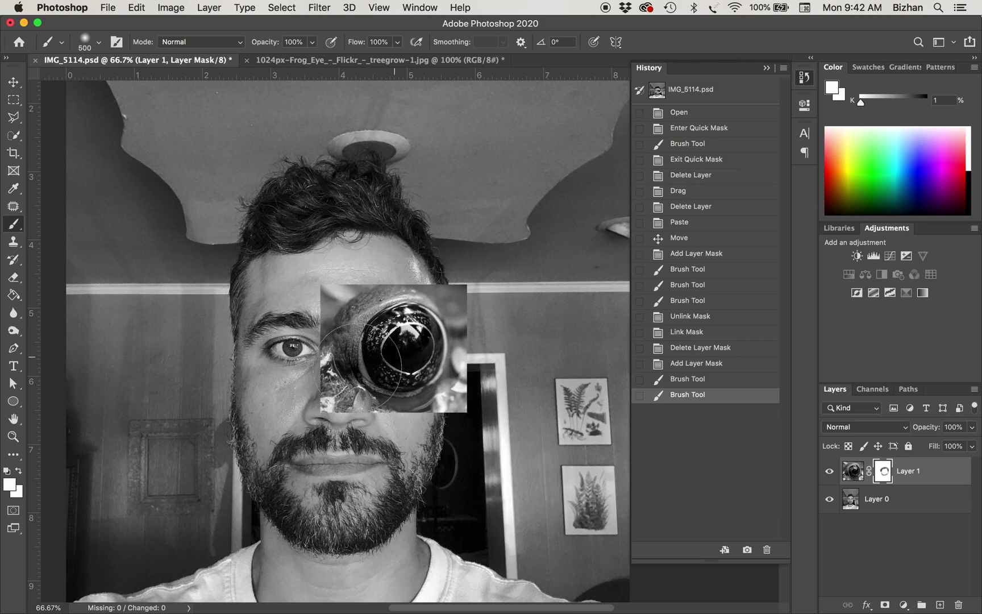
Set the foreground color to black, try painting over the frog eye on the mask, and undo the stroke.
{"action": "left_click", "coordinate": [9, 482]}
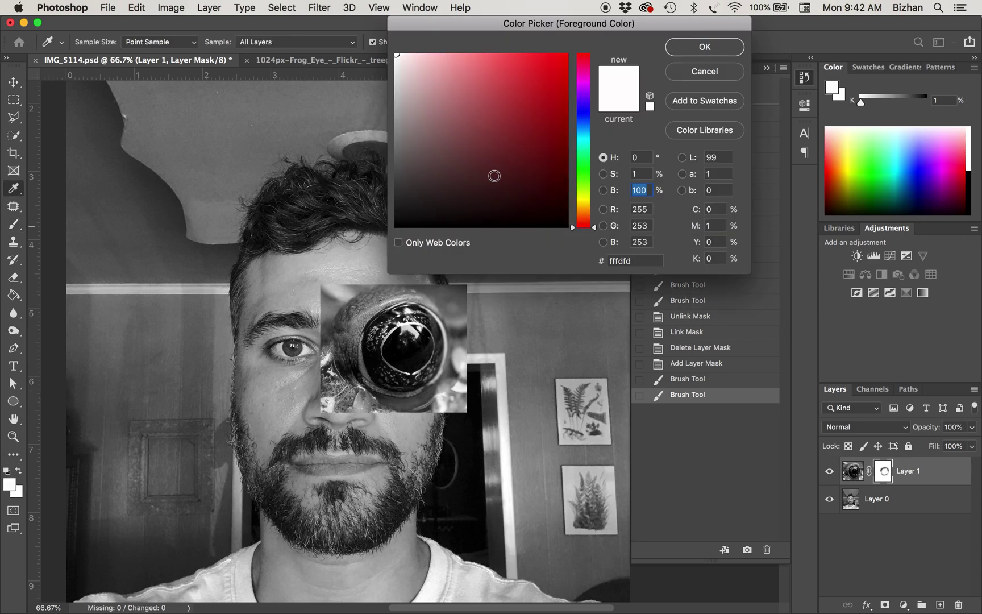
{"action": "type", "text": "0"}
{"action": "left_click", "coordinate": [705, 47]}
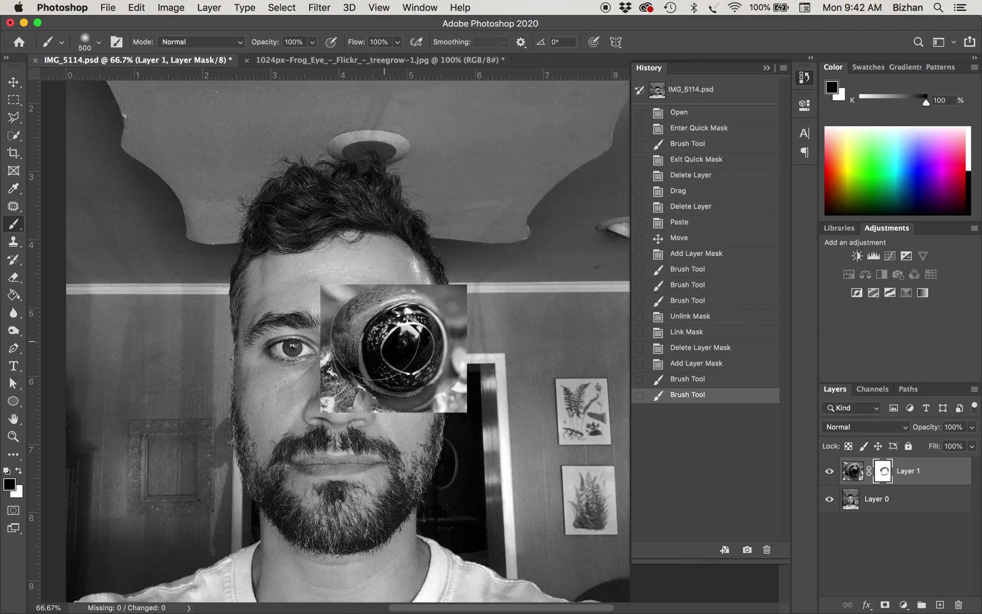
{"action": "left_click_drag", "start_coordinate": [387, 341], "coordinate": [409, 364]}
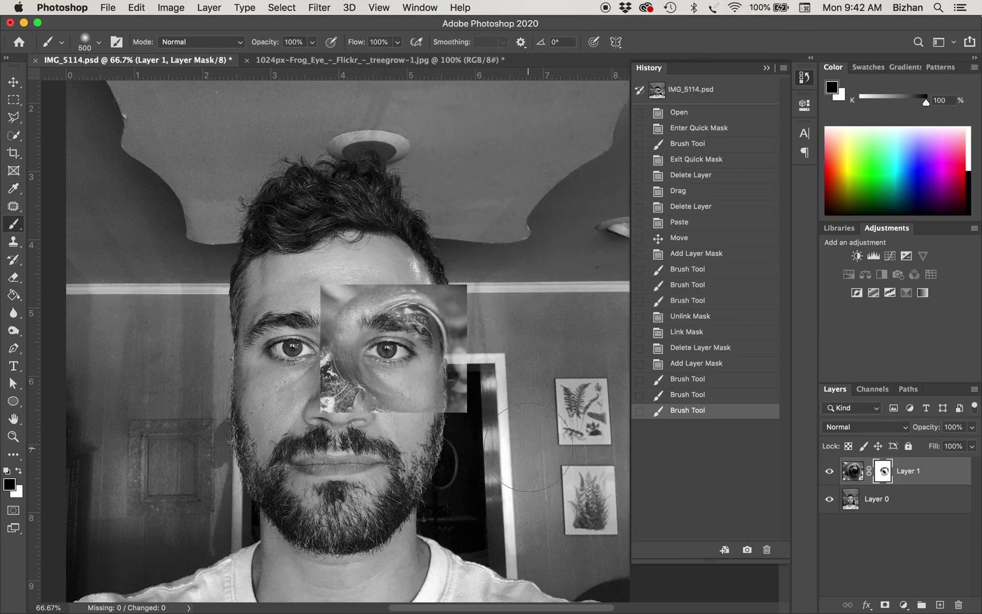
{"action": "key", "text": "super+z"}
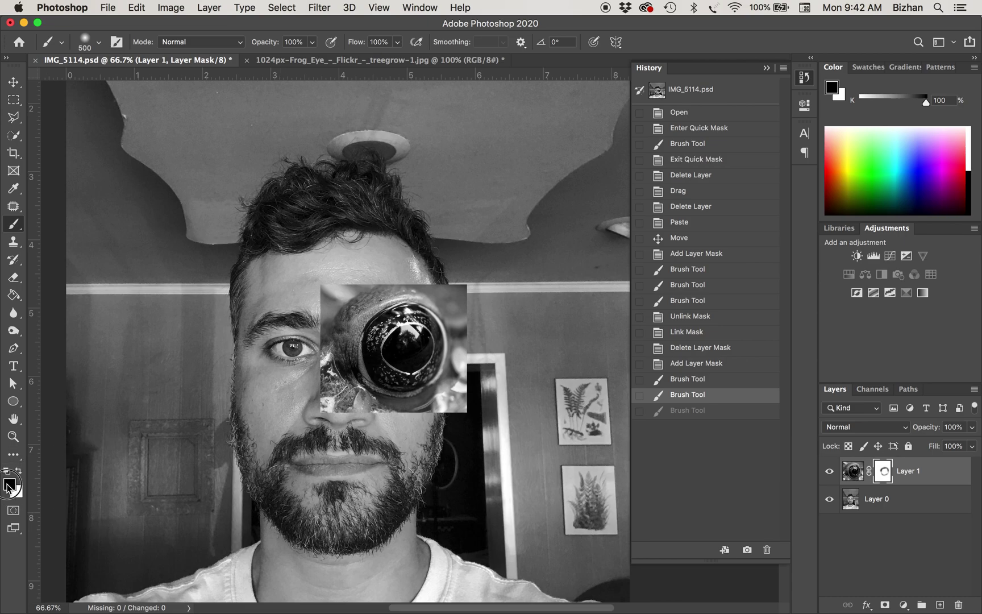
Set the foreground color to mid-grey (898989) and paint on the mask over the frog eye to make it semi-transparent.
{"action": "left_click", "coordinate": [9, 485]}
{"action": "left_click", "coordinate": [380, 142]}
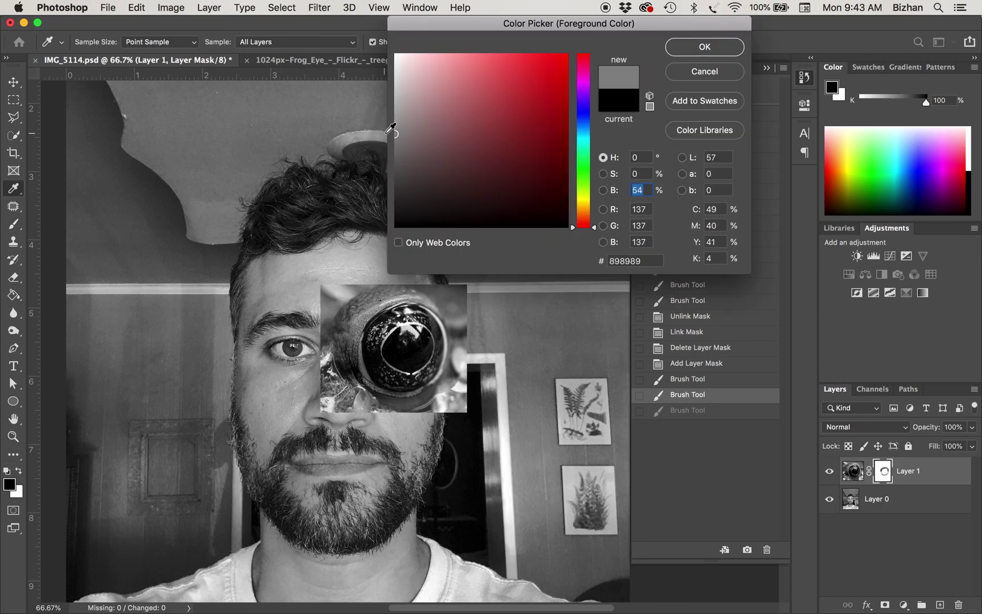
{"action": "key", "text": "Return"}
{"action": "key", "text": "b"}
{"action": "mouse_move", "coordinate": [392, 341]}
{"action": "left_mouse_down"}
{"action": "mouse_move", "coordinate": [400, 358]}
{"action": "mouse_move", "coordinate": [376, 376]}
{"action": "left_mouse_up"}
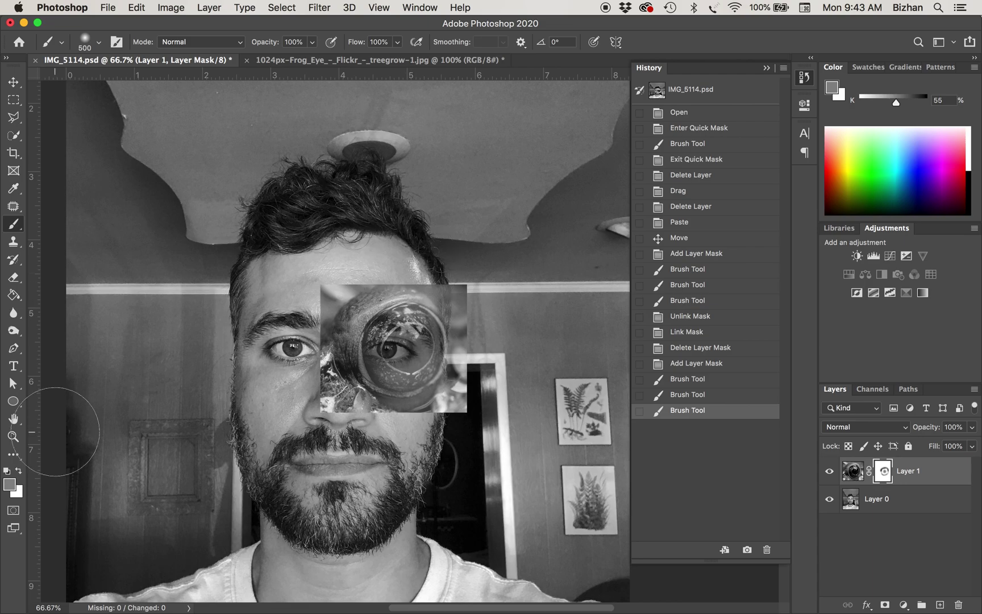
Paint white on the mask to restore the full frog eye image, and delete Layer 1's mask without applying it.
{"action": "left_click", "coordinate": [20, 471]}
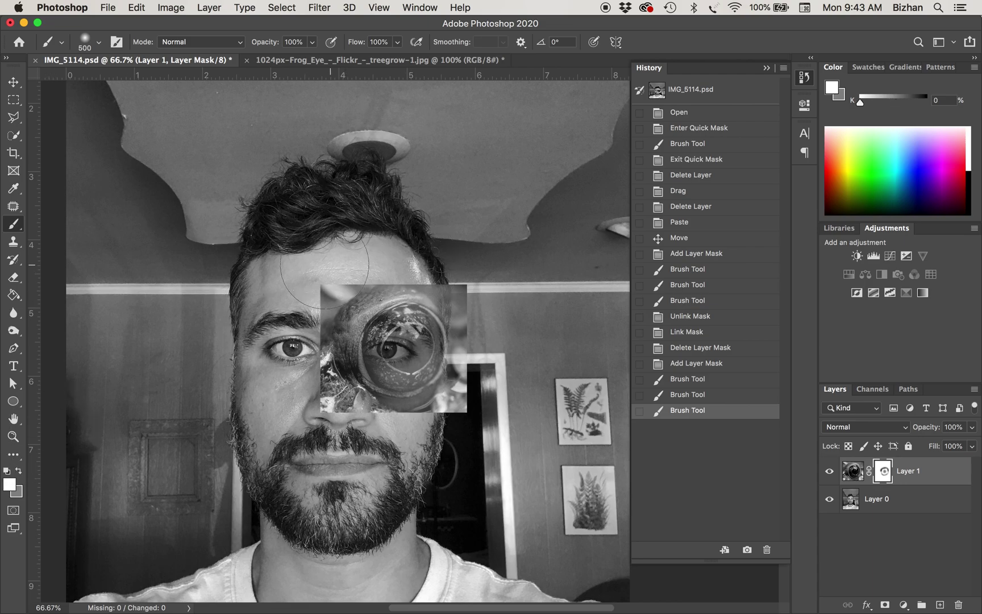
{"action": "mouse_move", "coordinate": [323, 292]}
{"action": "left_mouse_down"}
{"action": "mouse_move", "coordinate": [423, 363]}
{"action": "mouse_move", "coordinate": [398, 307]}
{"action": "mouse_move", "coordinate": [335, 366]}
{"action": "mouse_move", "coordinate": [460, 417]}
{"action": "mouse_move", "coordinate": [318, 312]}
{"action": "left_mouse_up"}
{"action": "left_click", "coordinate": [9, 472]}
{"action": "left_click_drag", "start_coordinate": [304, 387], "coordinate": [364, 429]}
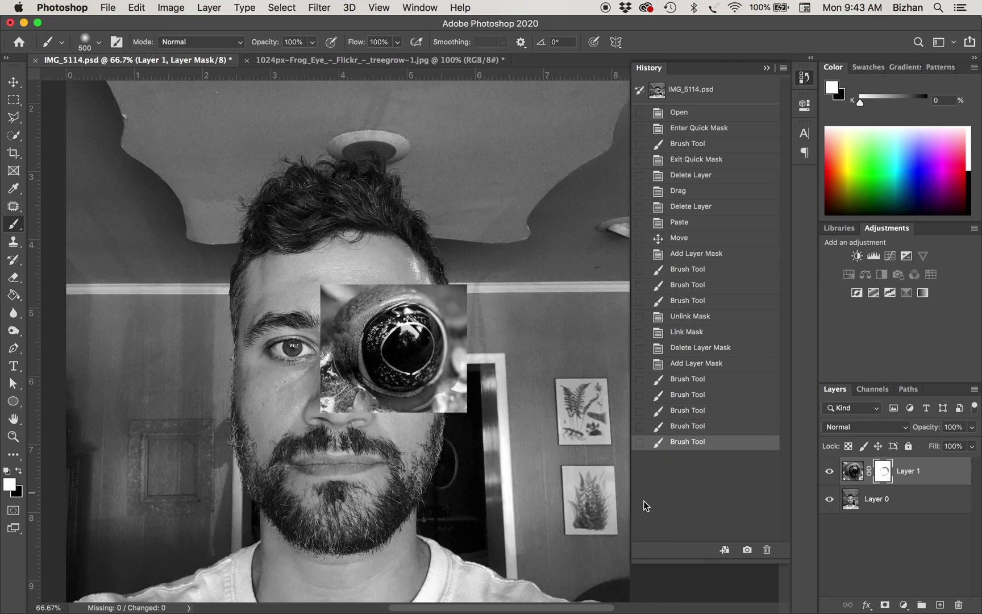
{"action": "left_click_drag", "start_coordinate": [882, 470], "coordinate": [960, 608]}
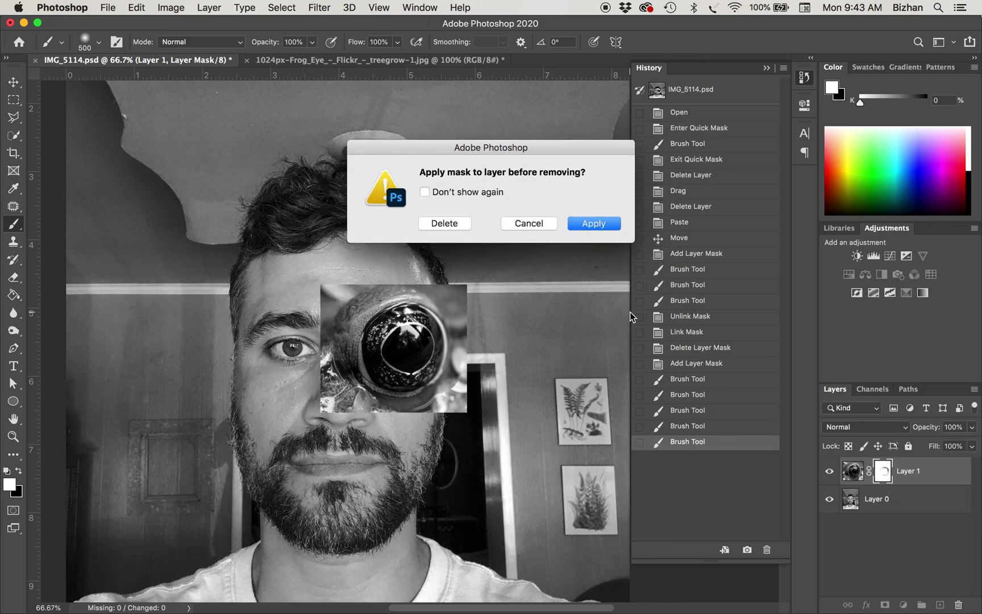
{"action": "left_click", "coordinate": [447, 223]}
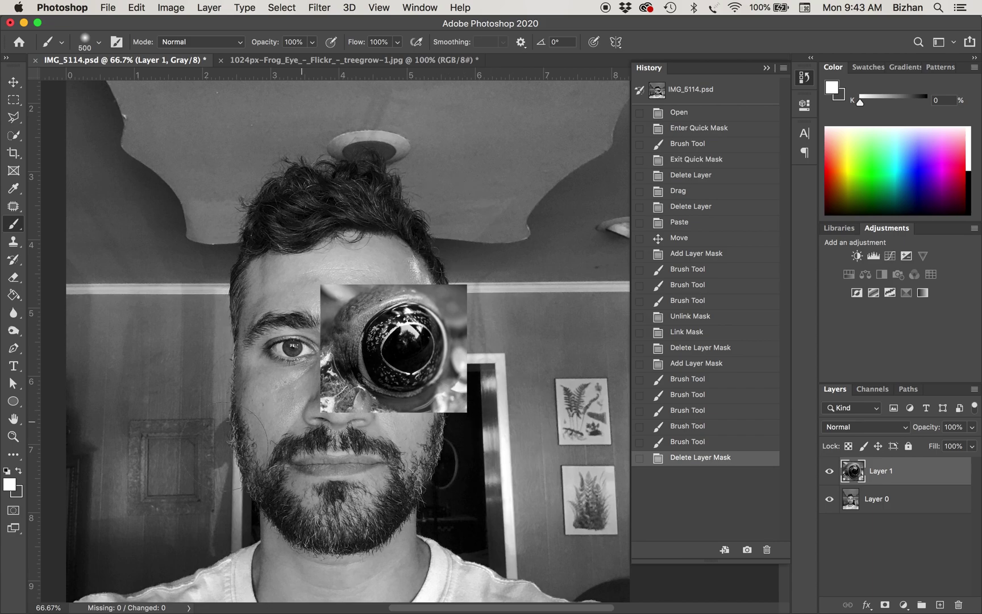
Paint a black Quick Mask over the frog eye with the 500 px brush, and try a white stroke across it and undo it.
{"action": "left_click", "coordinate": [14, 510]}
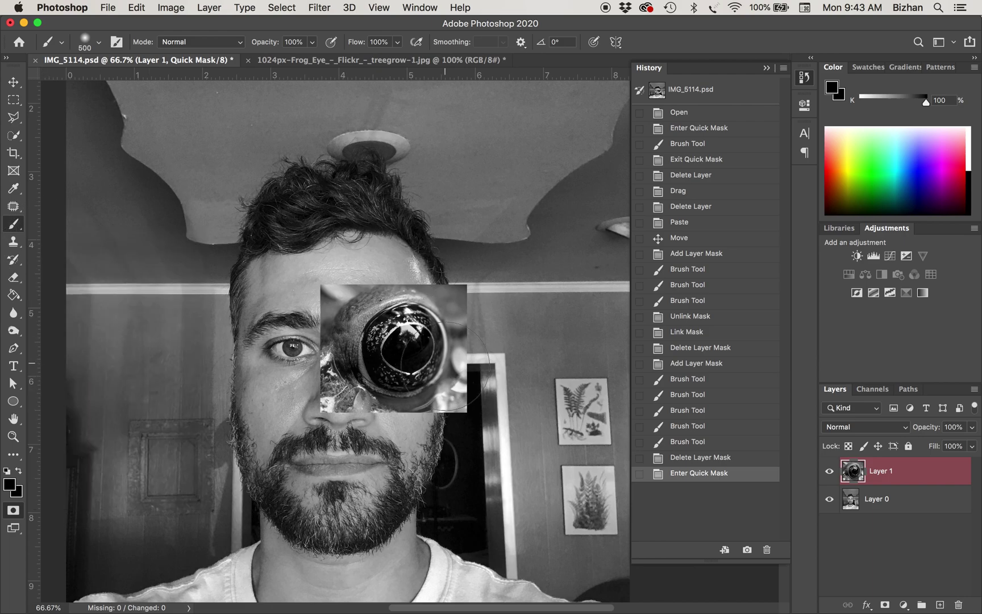
{"action": "mouse_move", "coordinate": [391, 342]}
{"action": "left_mouse_down"}
{"action": "mouse_move", "coordinate": [405, 348]}
{"action": "mouse_move", "coordinate": [385, 345]}
{"action": "mouse_move", "coordinate": [401, 334]}
{"action": "mouse_move", "coordinate": [392, 356]}
{"action": "mouse_move", "coordinate": [404, 352]}
{"action": "mouse_move", "coordinate": [393, 341]}
{"action": "mouse_move", "coordinate": [396, 349]}
{"action": "left_mouse_up"}
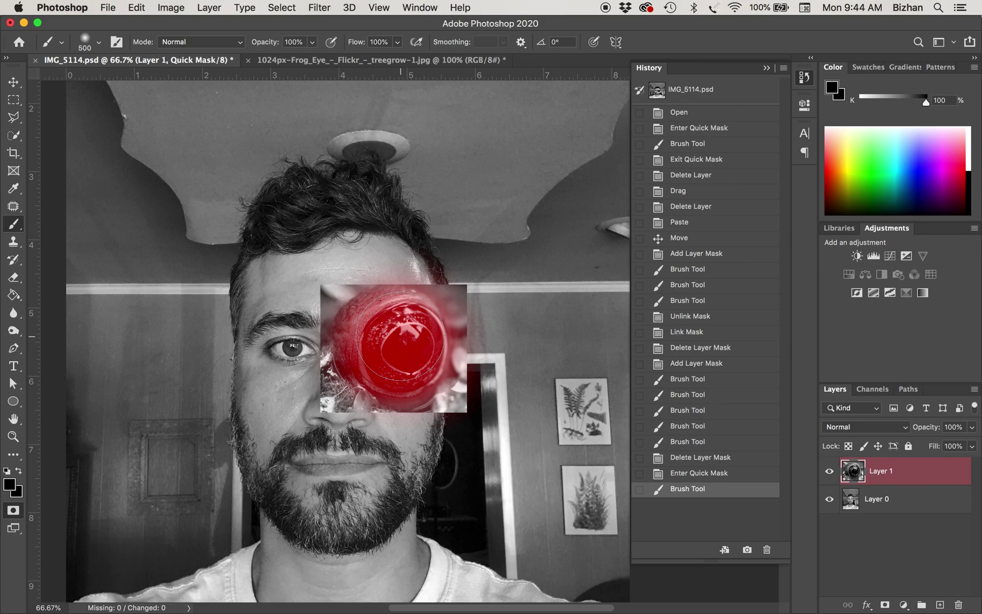
{"action": "left_click", "coordinate": [7, 470]}
{"action": "left_click", "coordinate": [18, 470]}
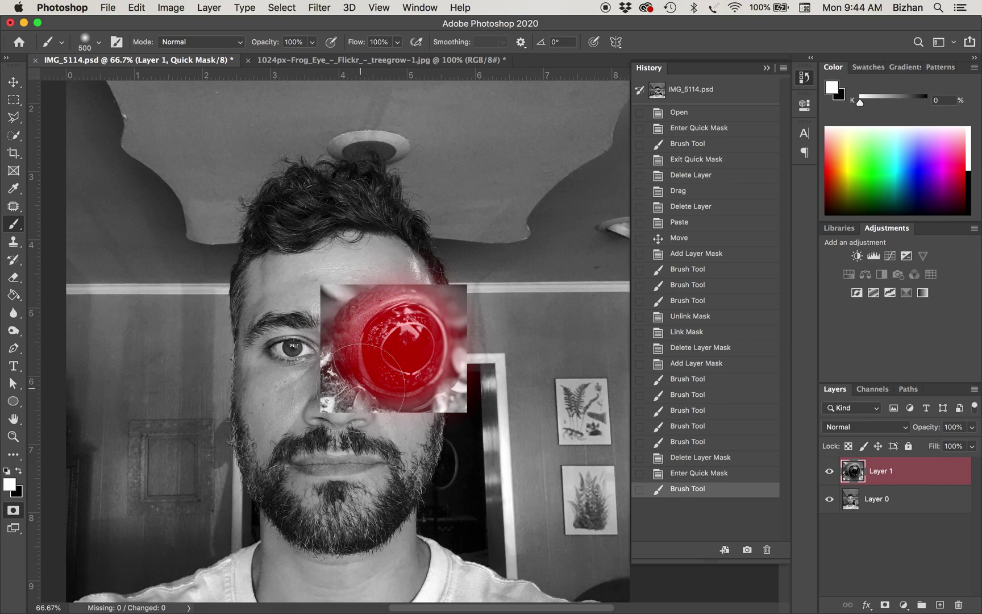
{"action": "mouse_move", "coordinate": [375, 341]}
{"action": "left_mouse_down"}
{"action": "mouse_move", "coordinate": [427, 346]}
{"action": "mouse_move", "coordinate": [468, 369]}
{"action": "left_mouse_up"}
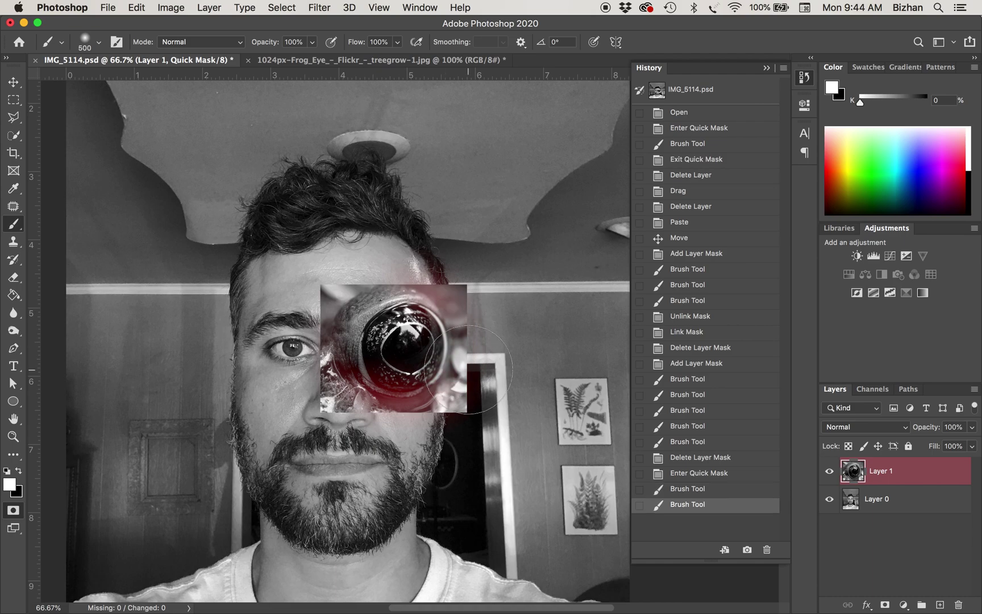
{"action": "key", "text": "super+z"}
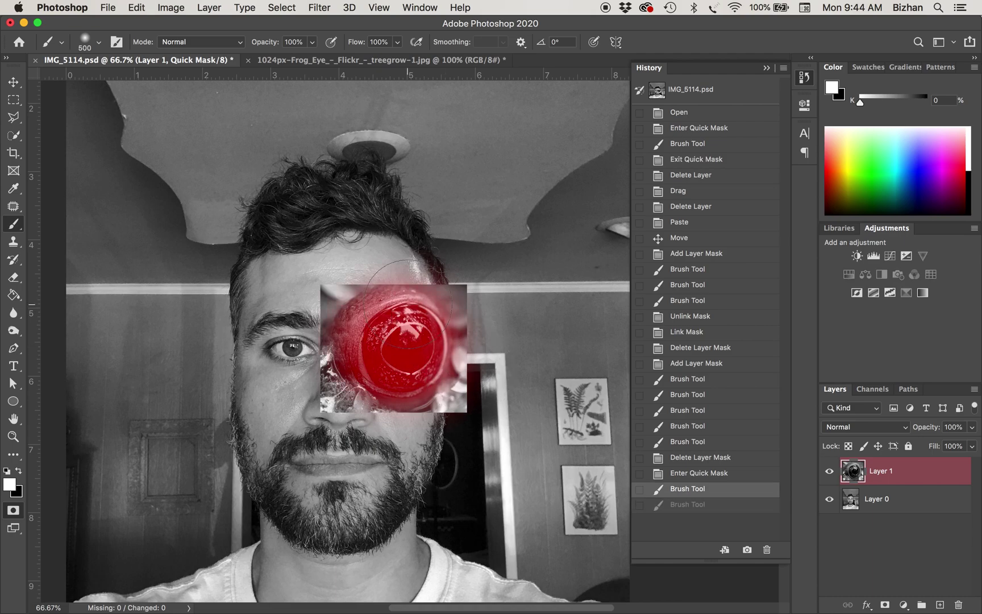
Convert the Quick Mask to a selection-based layer mask on Layer 1 and invert that mask.
{"action": "left_click", "coordinate": [14, 511]}
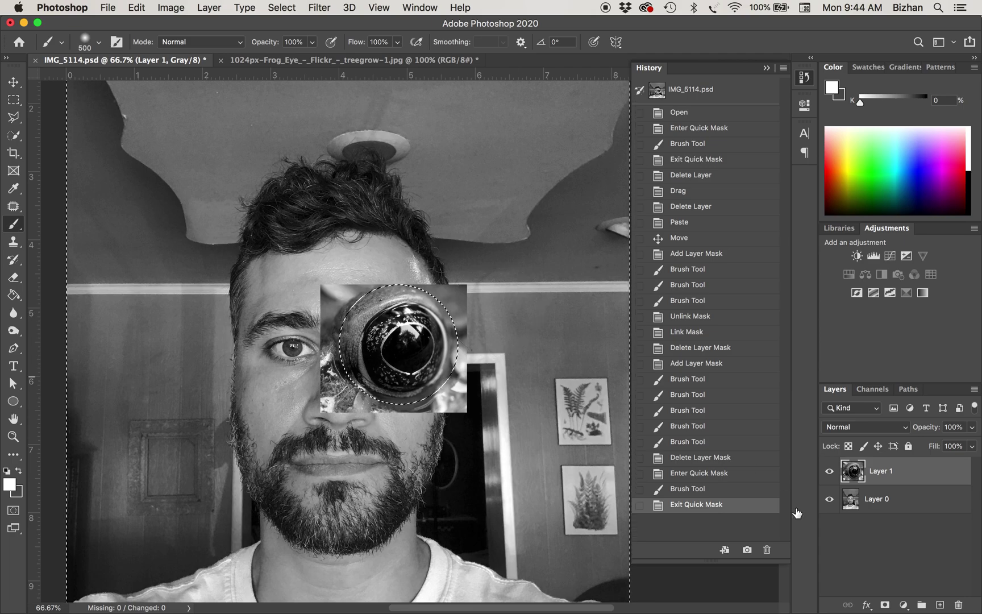
{"action": "left_click", "coordinate": [883, 606]}
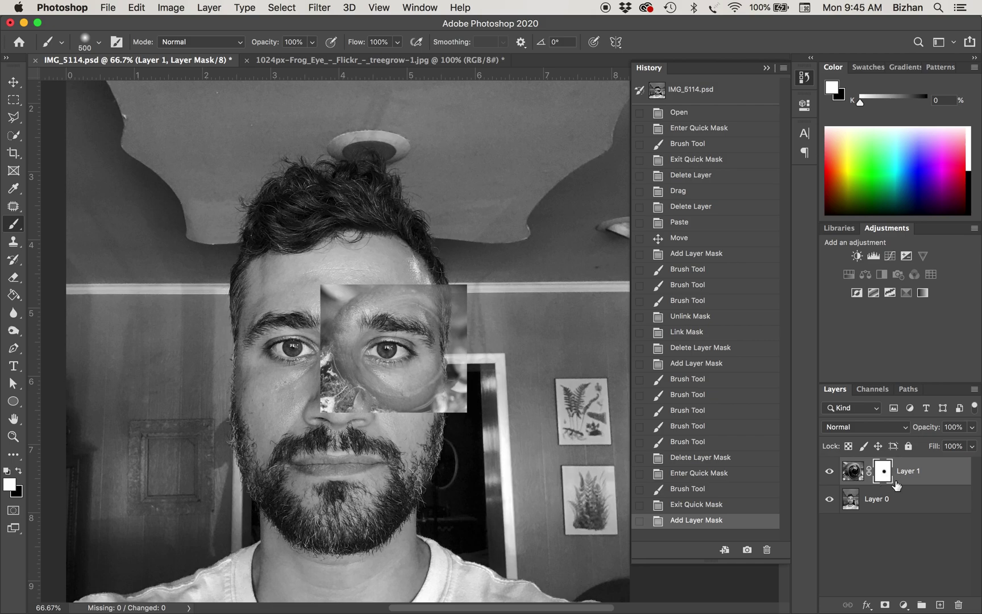
{"action": "left_click", "coordinate": [171, 8]}
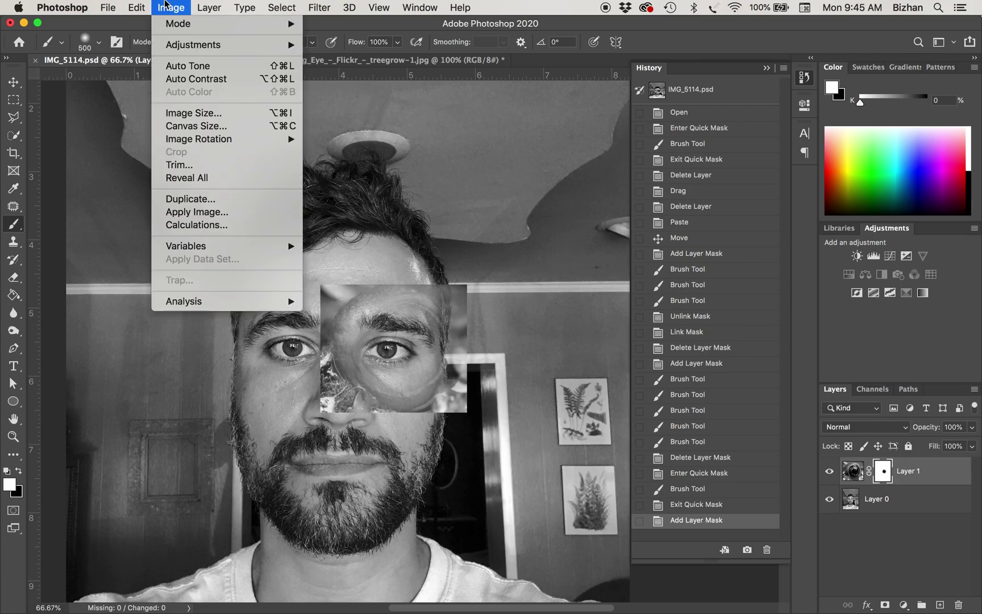
{"action": "mouse_move", "coordinate": [169, 44]}
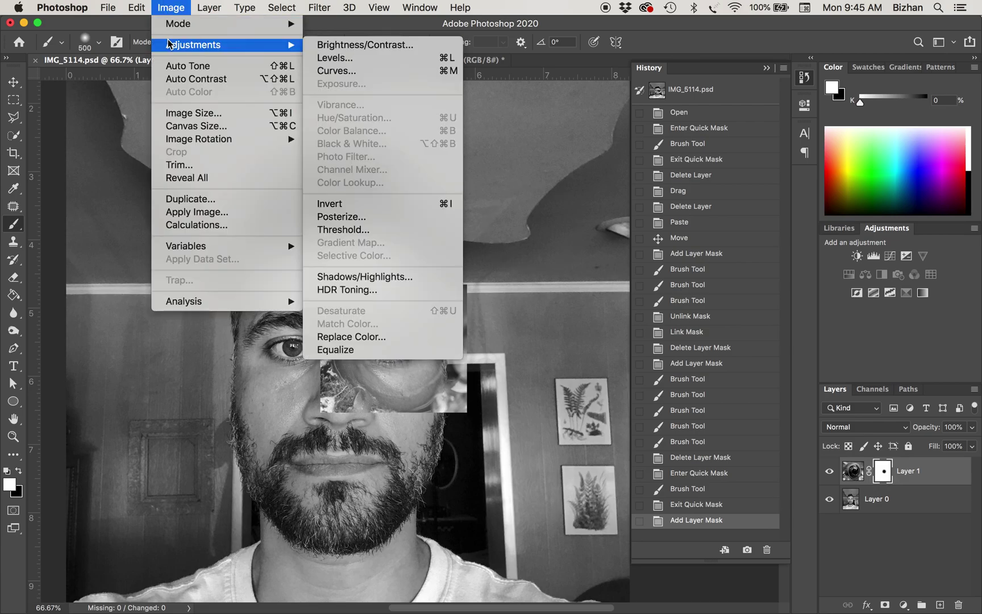
{"action": "left_click", "coordinate": [403, 204]}
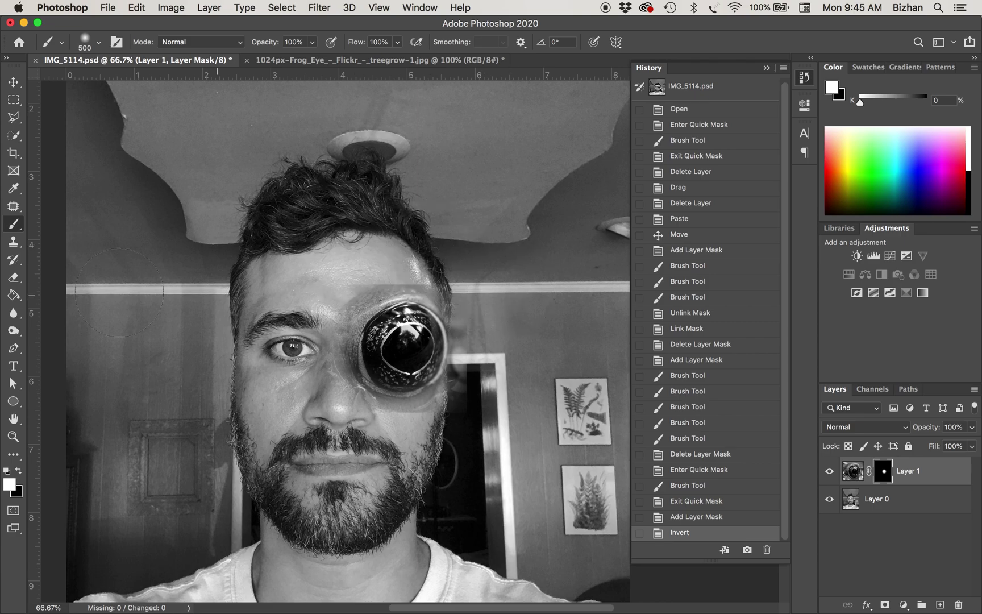
Paint black on the mask to clear the leftover edges around the frog eye, and delete the mask without applying it.
{"action": "left_click", "coordinate": [17, 471]}
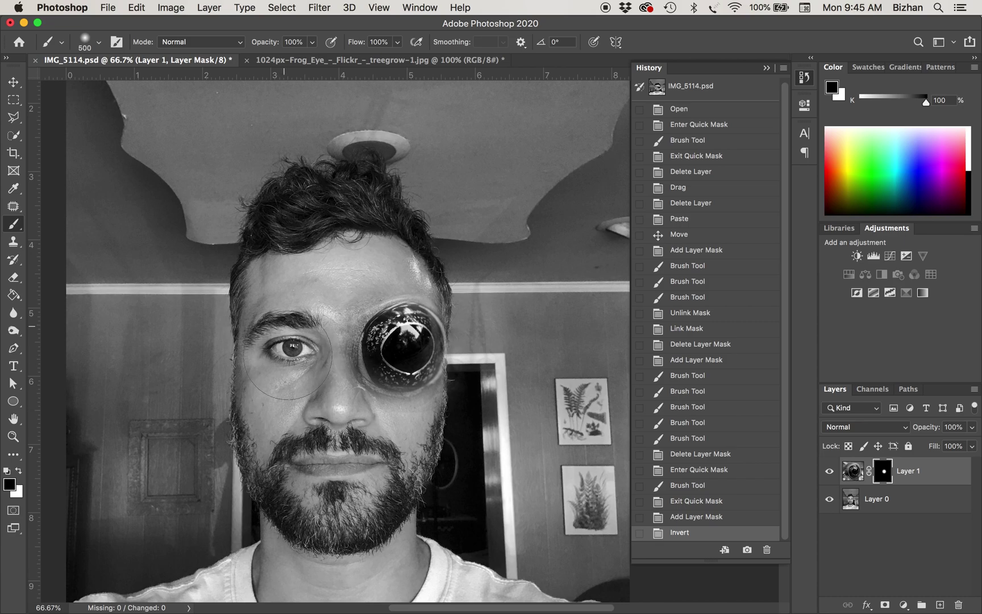
{"action": "left_click", "coordinate": [288, 355]}
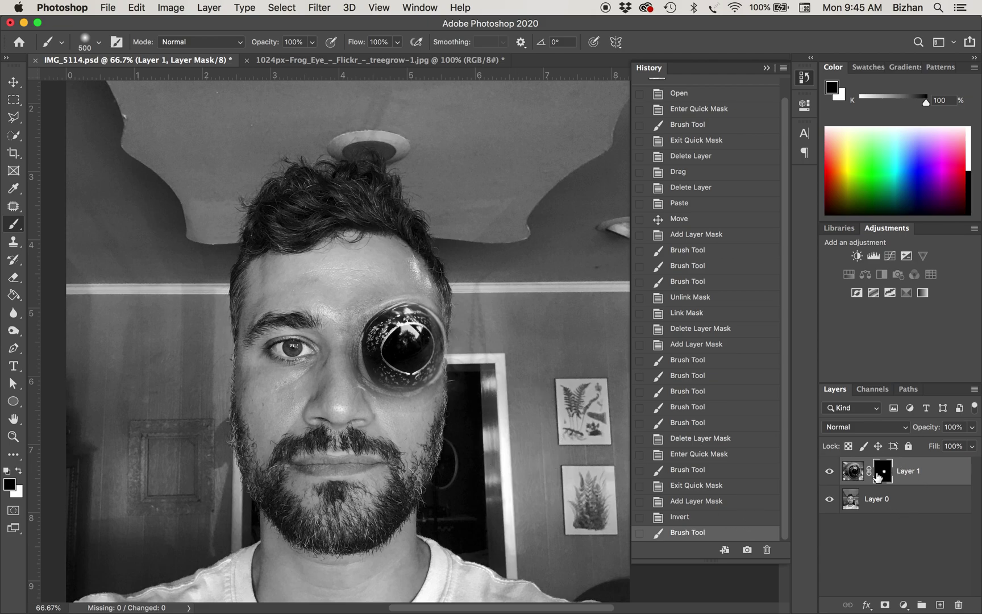
{"action": "left_click_drag", "start_coordinate": [882, 476], "coordinate": [958, 607]}
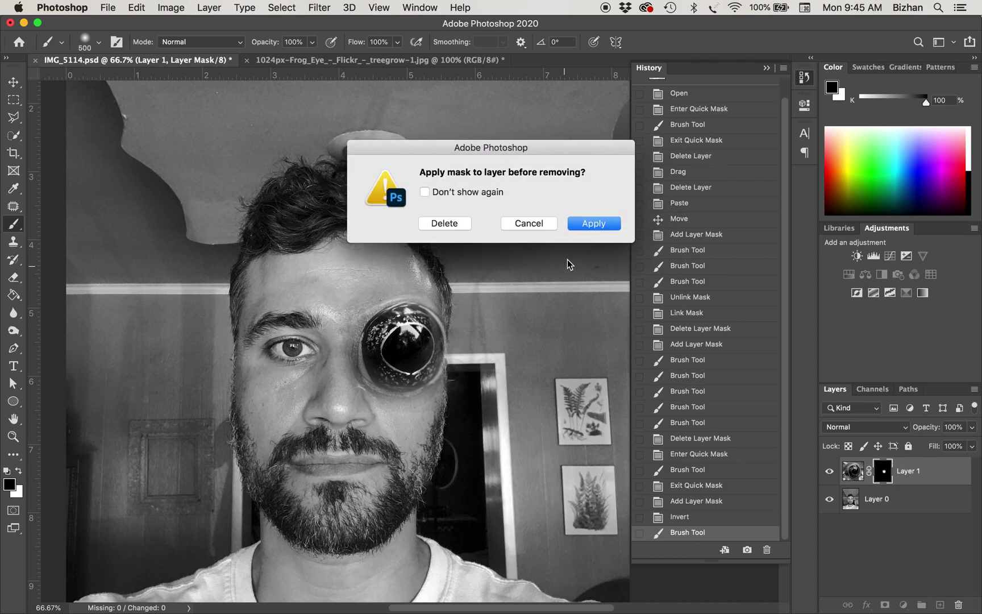
{"action": "left_click", "coordinate": [444, 223]}
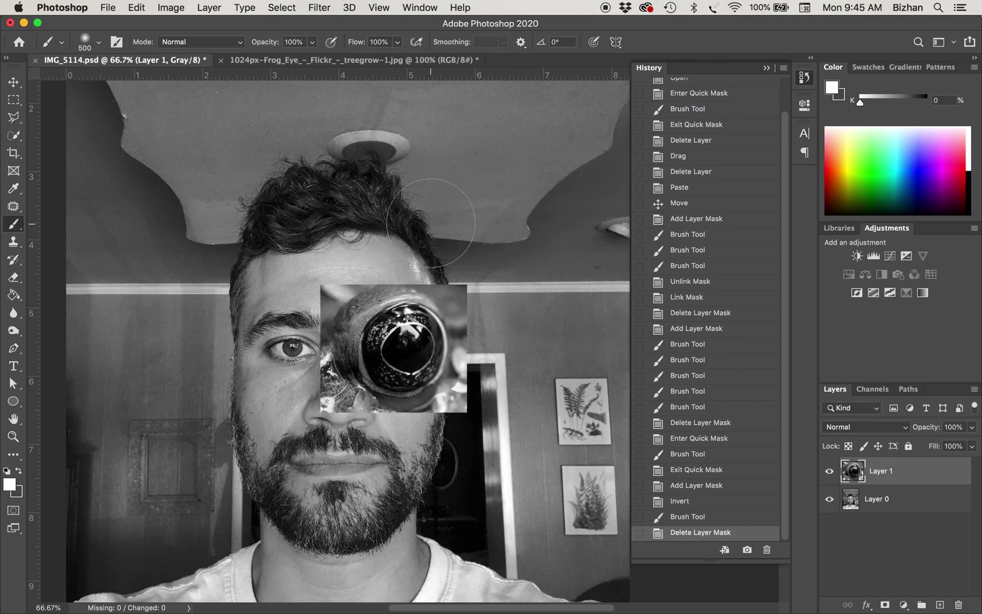
Select a rectangular band across both eyes and add a Polygonal Lasso area over the upper part of the frog eye.
{"action": "left_click", "coordinate": [16, 98]}
{"action": "left_click_drag", "start_coordinate": [261, 328], "coordinate": [560, 396]}
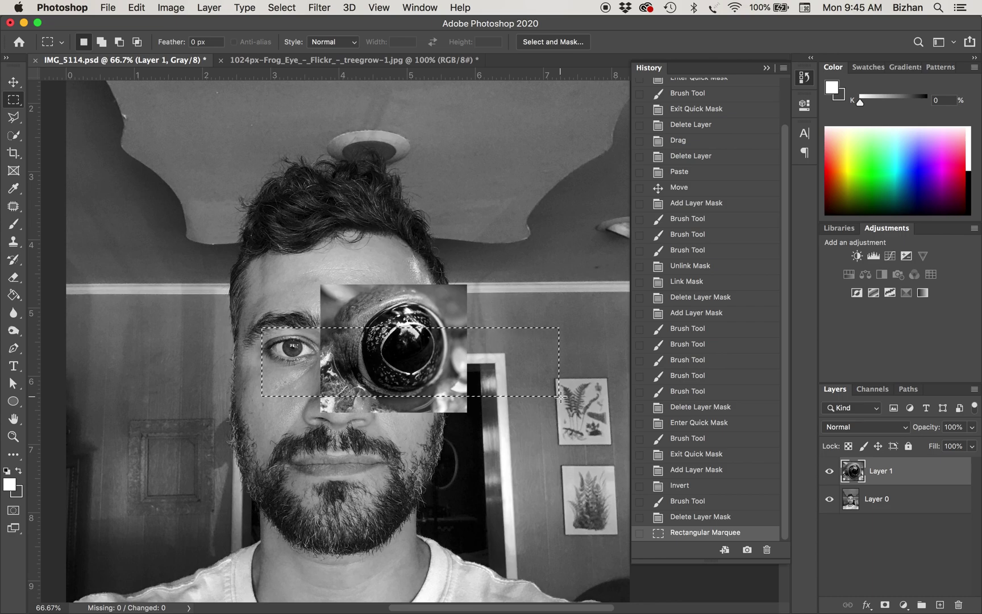
{"action": "left_click", "coordinate": [13, 117]}
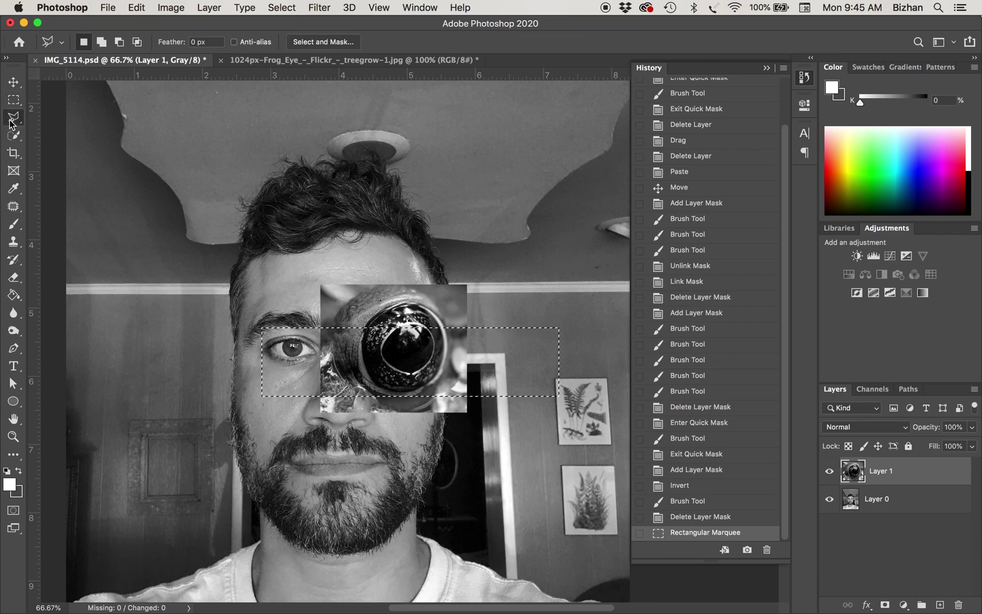
{"action": "left_click", "coordinate": [337, 349], "text": "shift"}
{"action": "left_click", "coordinate": [332, 306]}
{"action": "left_click", "coordinate": [406, 309]}
{"action": "double_click", "coordinate": [419, 349]}
{"action": "left_click", "coordinate": [419, 349]}
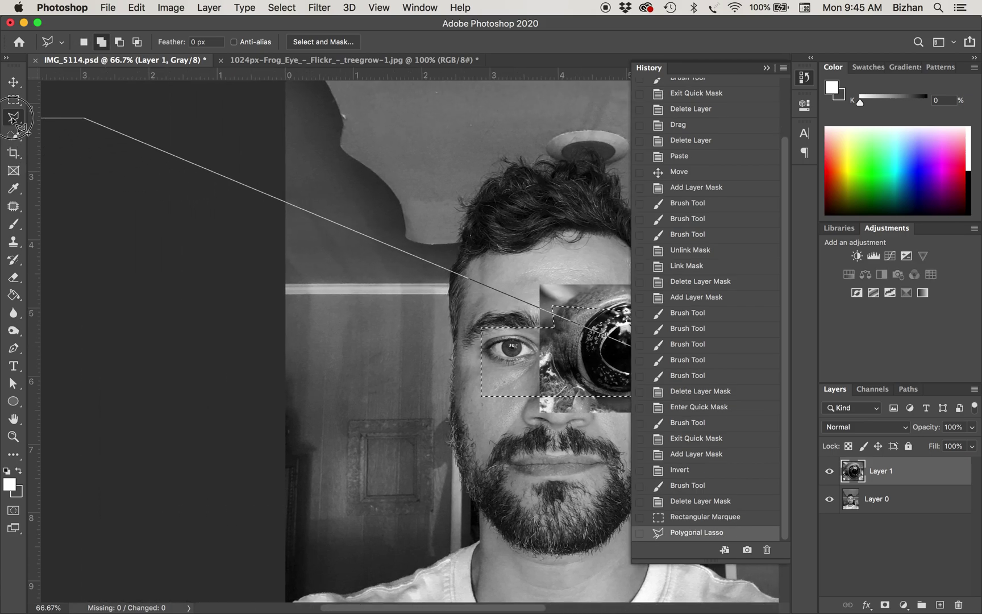
{"action": "left_click", "coordinate": [32, 112]}
{"action": "double_click", "coordinate": [159, 184]}
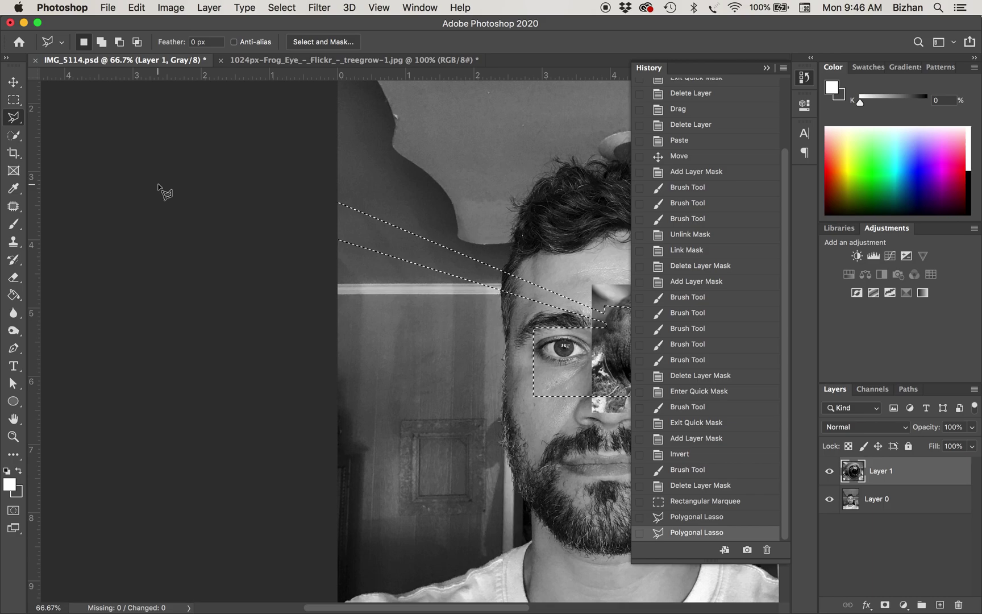
{"action": "key", "text": "ctrl+z"}
Subtract a freehand Lasso area at the frog eye's lower edge from the selection, and convert the selection into a mask on Layer 1.
{"action": "left_click", "coordinate": [13, 117]}
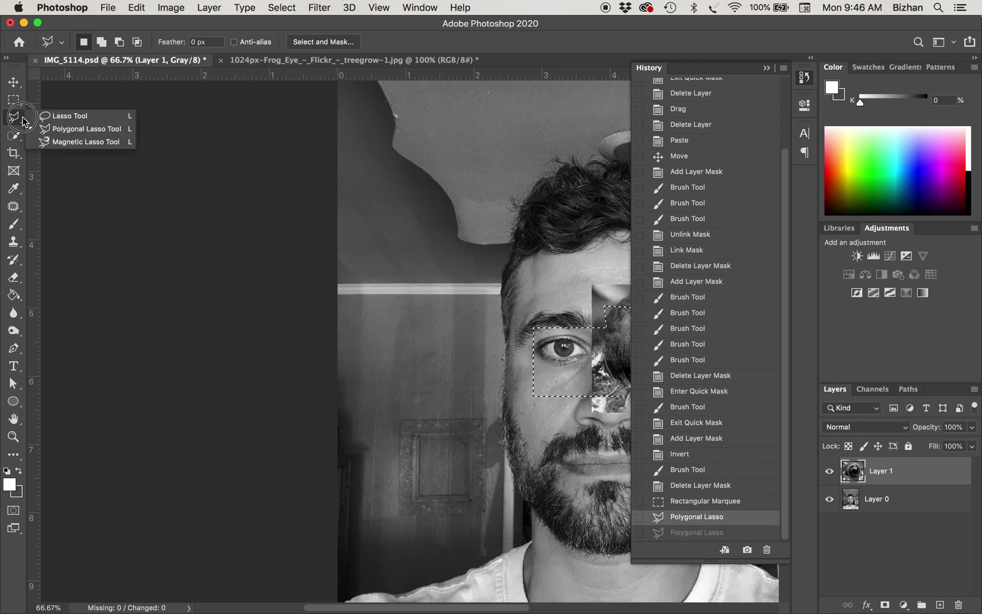
{"action": "left_click", "coordinate": [62, 114]}
{"action": "scroll", "coordinate": [103, 140], "scroll_direction": "right", "scroll_amount": 10}
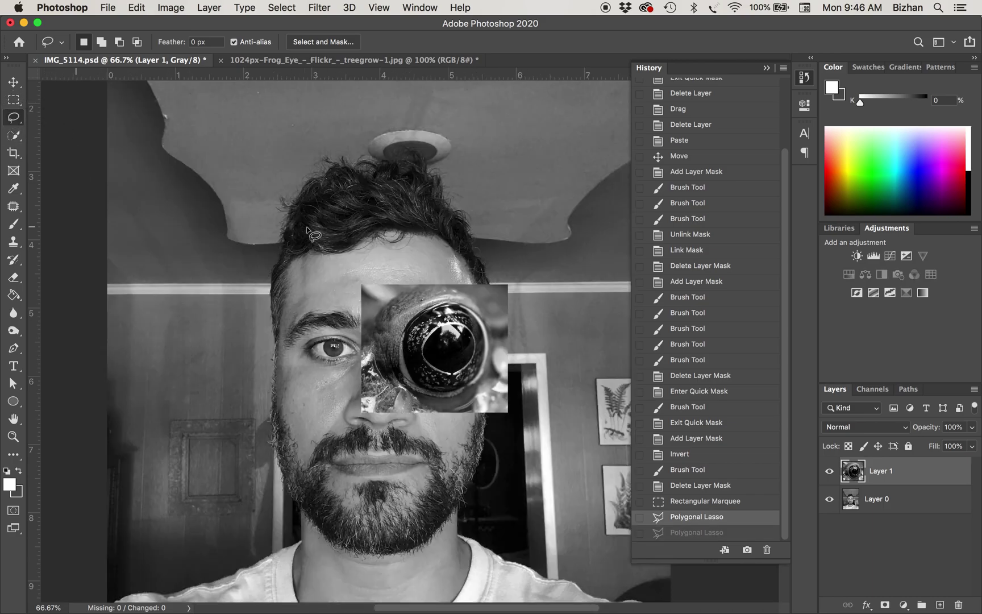
{"action": "key", "text": "alt"}
{"action": "mouse_move", "coordinate": [443, 418]}
{"action": "left_mouse_down"}
{"action": "mouse_move", "coordinate": [372, 373]}
{"action": "mouse_move", "coordinate": [422, 472]}
{"action": "left_mouse_up"}
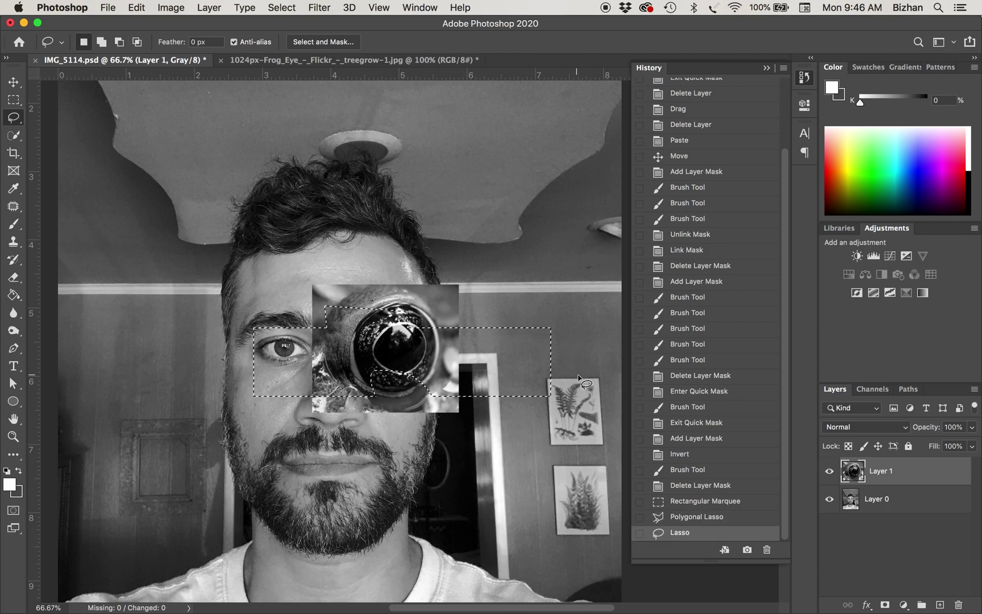
{"action": "mouse_move", "coordinate": [489, 612]}
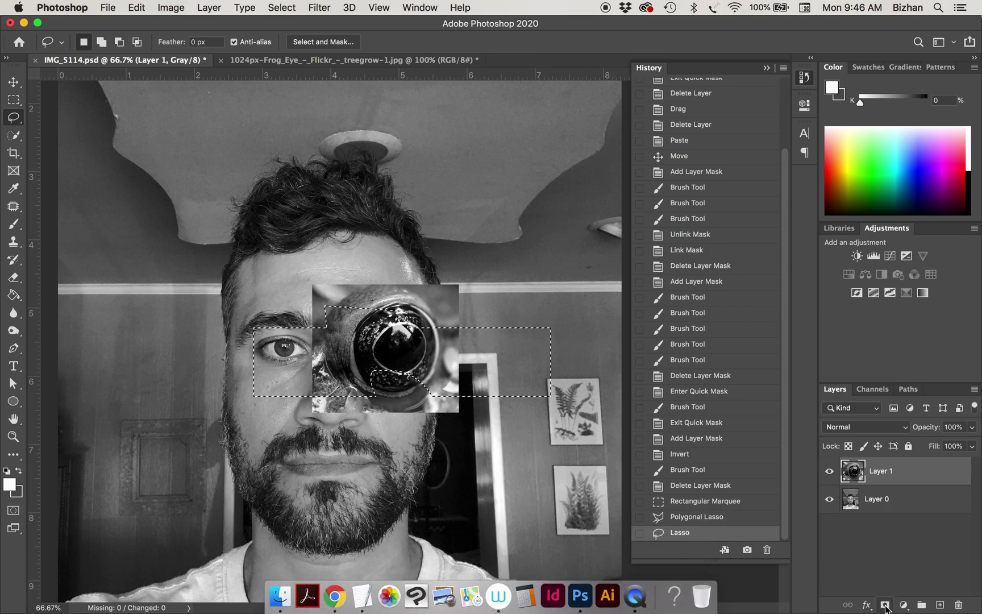
{"action": "left_click", "coordinate": [884, 604]}
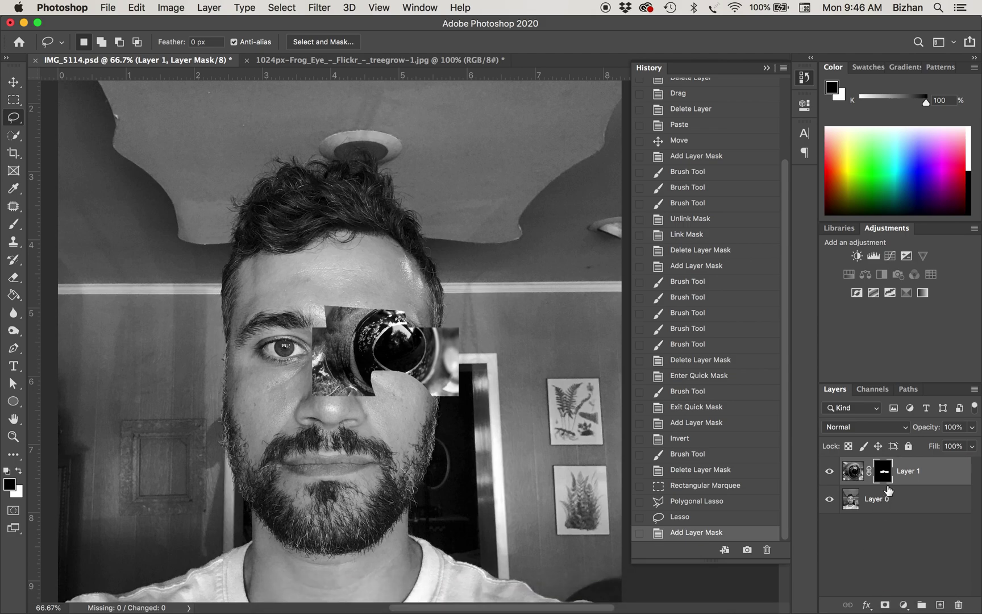
In the properties of Layer 1's mask, try a lower density, restore it to 100%, and set the feather to 4.2 px.
{"action": "double_click", "coordinate": [880, 472]}
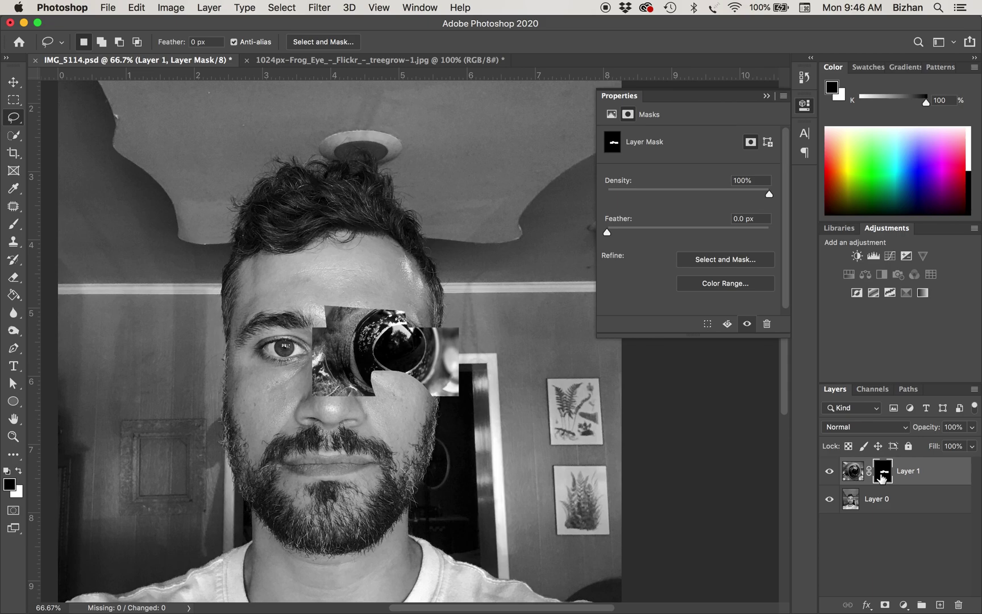
{"action": "left_click", "coordinate": [765, 96]}
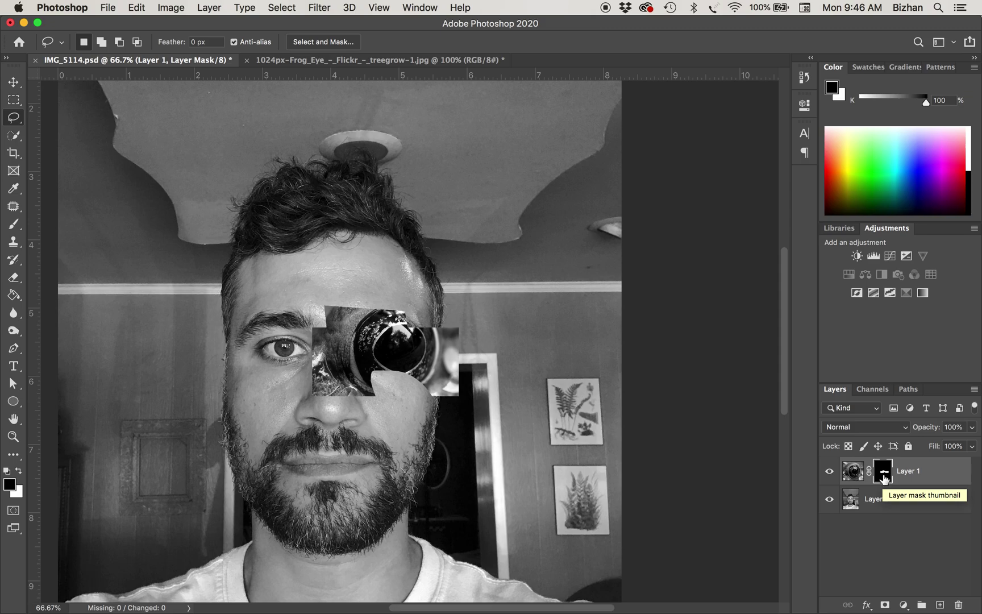
{"action": "double_click", "coordinate": [883, 478]}
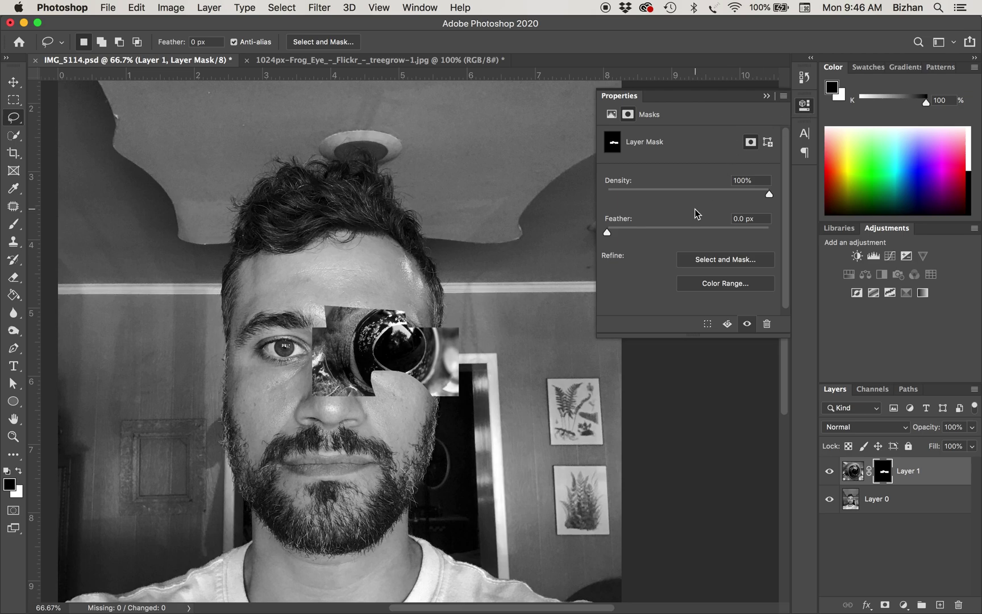
{"action": "mouse_move", "coordinate": [607, 232]}
{"action": "left_mouse_down"}
{"action": "mouse_move", "coordinate": [692, 237]}
{"action": "mouse_move", "coordinate": [626, 233]}
{"action": "left_mouse_up"}
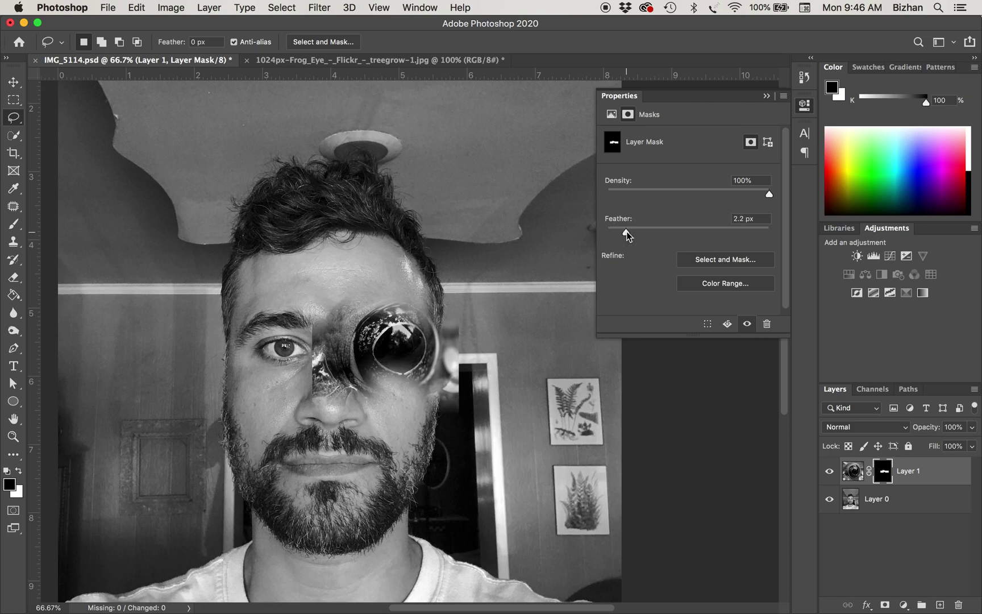
{"action": "left_click", "coordinate": [711, 195]}
{"action": "left_click_drag", "start_coordinate": [712, 196], "coordinate": [778, 200]}
{"action": "left_click_drag", "start_coordinate": [682, 229], "coordinate": [644, 233]}
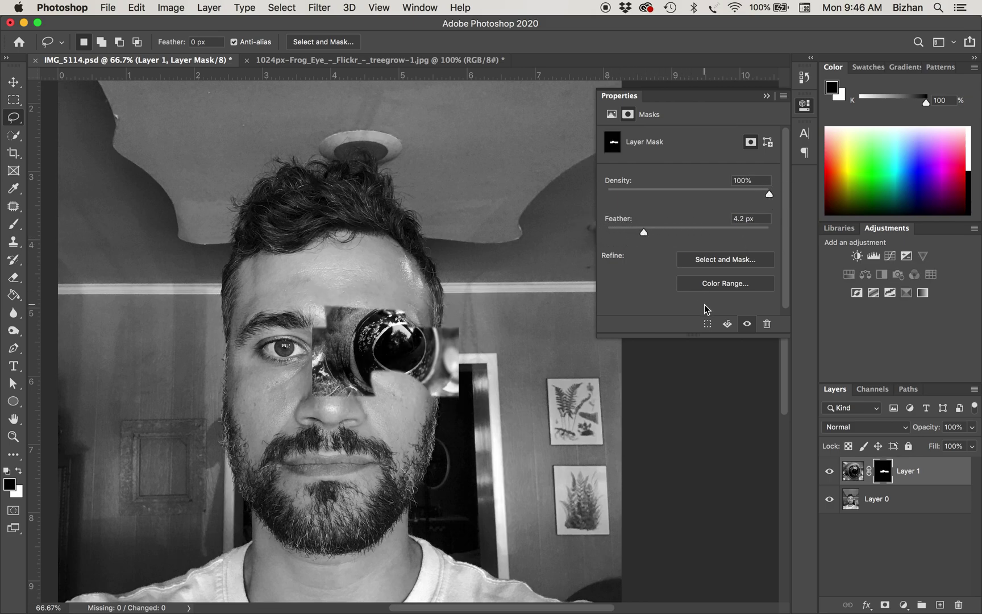
Open Select and Mask for Layer 1's mask, and set the feather to 5.0 px and the view transparency to 100%.
{"action": "left_click", "coordinate": [725, 260]}
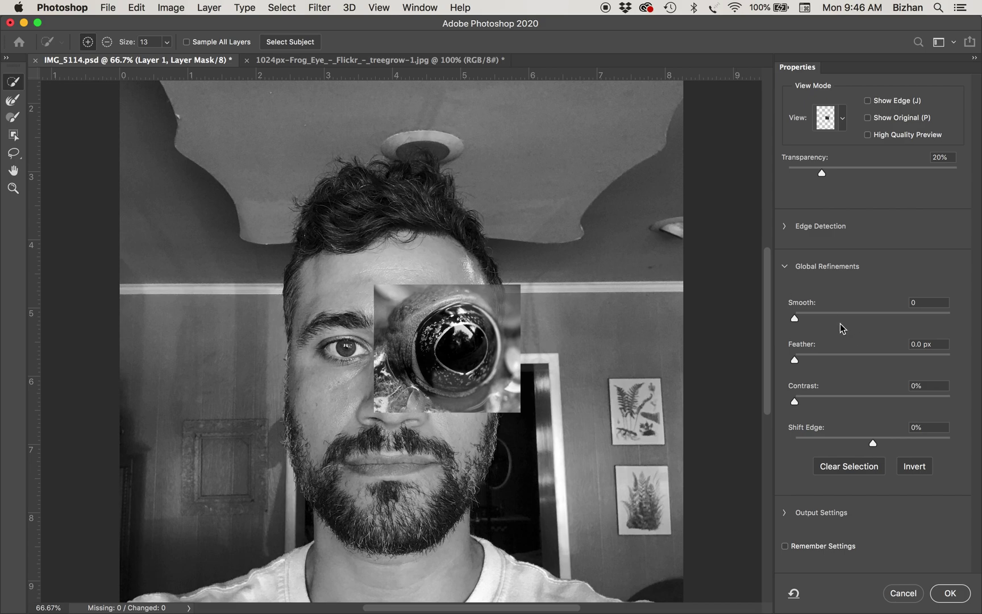
{"action": "mouse_move", "coordinate": [825, 360]}
{"action": "left_mouse_down"}
{"action": "mouse_move", "coordinate": [853, 359]}
{"action": "mouse_move", "coordinate": [823, 359]}
{"action": "mouse_move", "coordinate": [837, 359]}
{"action": "left_mouse_up"}
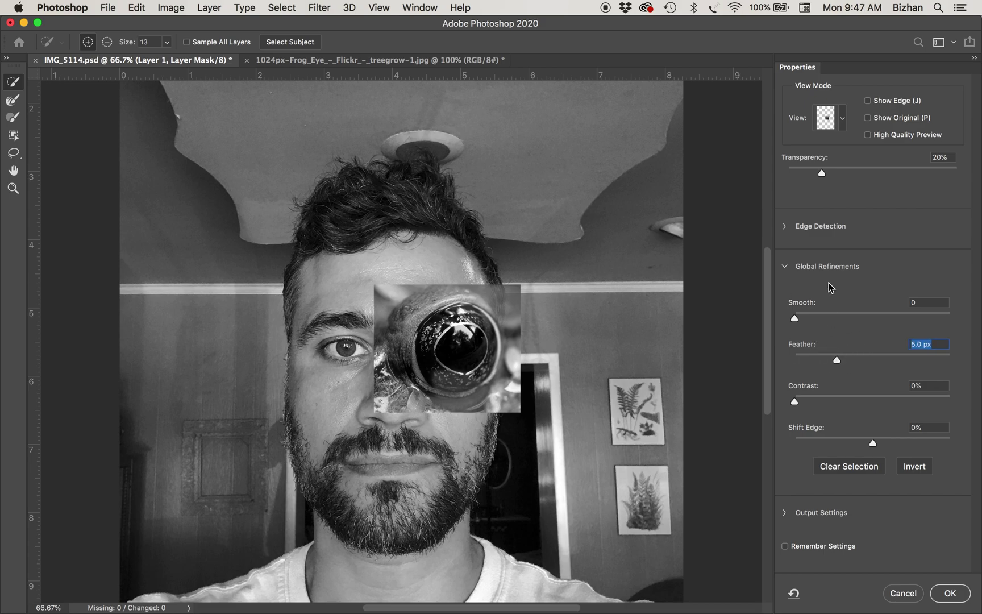
{"action": "left_click_drag", "start_coordinate": [822, 172], "coordinate": [978, 170]}
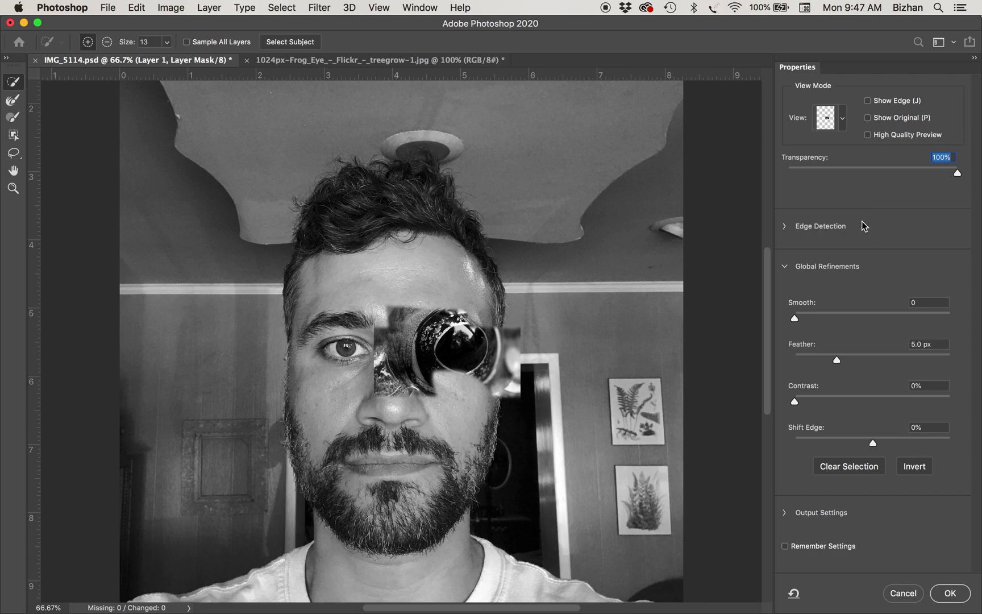
{"action": "left_click", "coordinate": [855, 175]}
{"action": "left_click_drag", "start_coordinate": [883, 175], "coordinate": [979, 178]}
Try mask feathers of 4.7 px, 152.0 px and 8.1 px, and clear the selection.
{"action": "left_click_drag", "start_coordinate": [838, 360], "coordinate": [834, 356]}
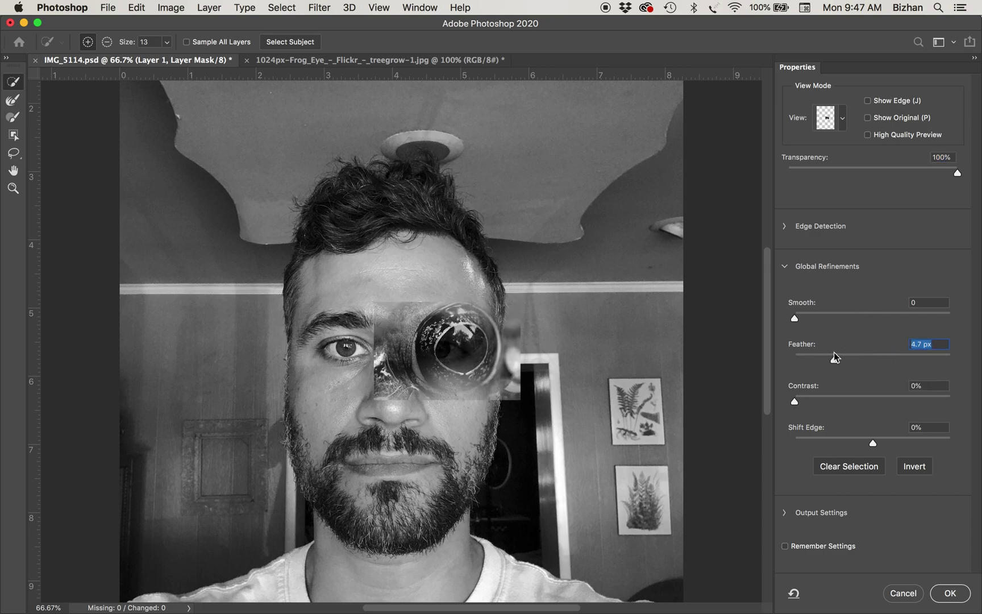
{"action": "left_click_drag", "start_coordinate": [834, 357], "coordinate": [909, 360]}
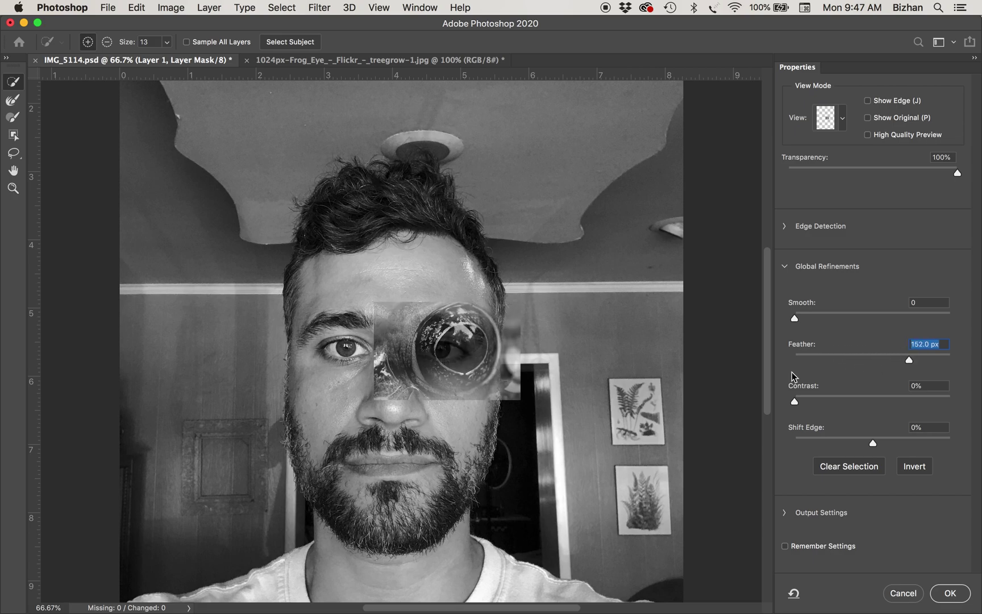
{"action": "left_click_drag", "start_coordinate": [859, 357], "coordinate": [850, 364]}
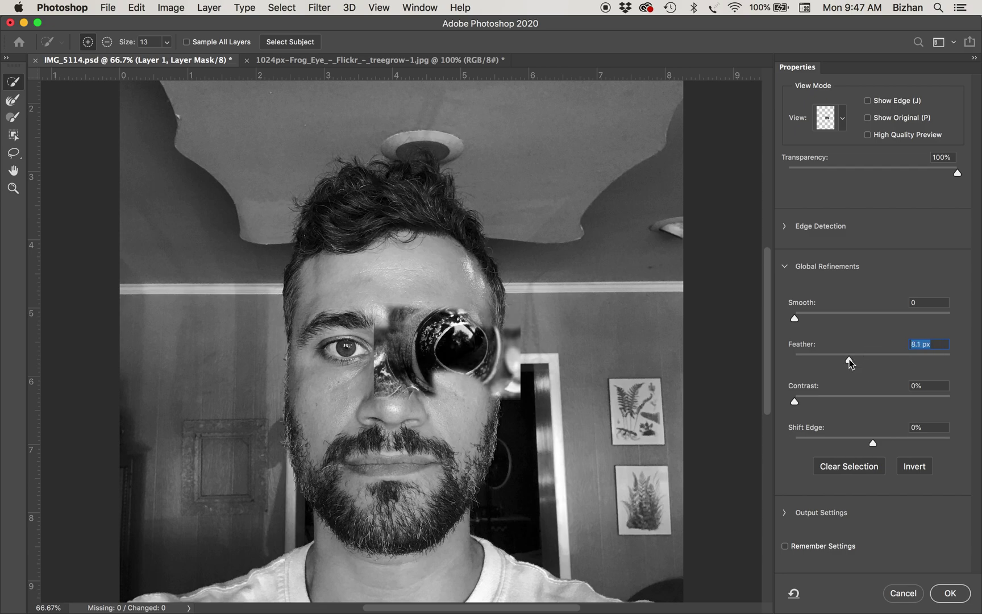
{"action": "left_click", "coordinate": [837, 447]}
{"action": "left_click", "coordinate": [837, 447]}
{"action": "left_click", "coordinate": [861, 469]}
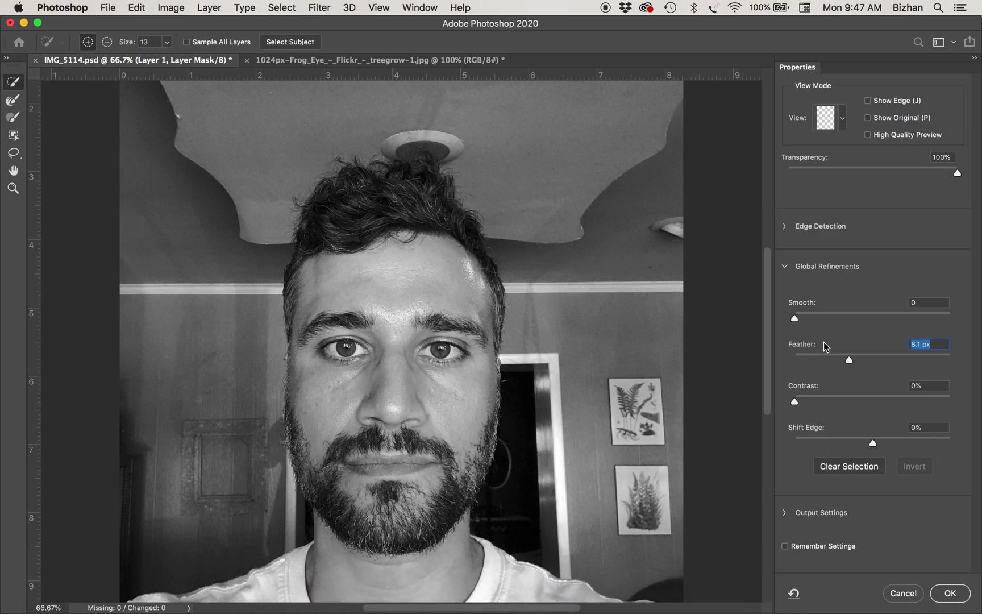
Cancel the Select and Mask refinements and delete Layer 1's mask without applying it.
{"action": "left_click", "coordinate": [895, 595]}
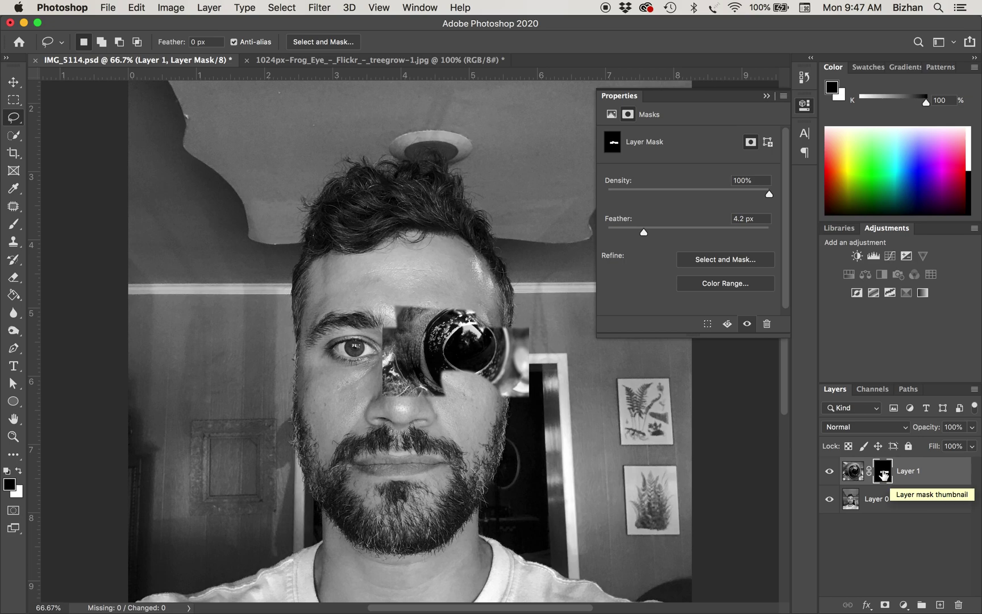
{"action": "left_click_drag", "start_coordinate": [883, 475], "coordinate": [957, 608]}
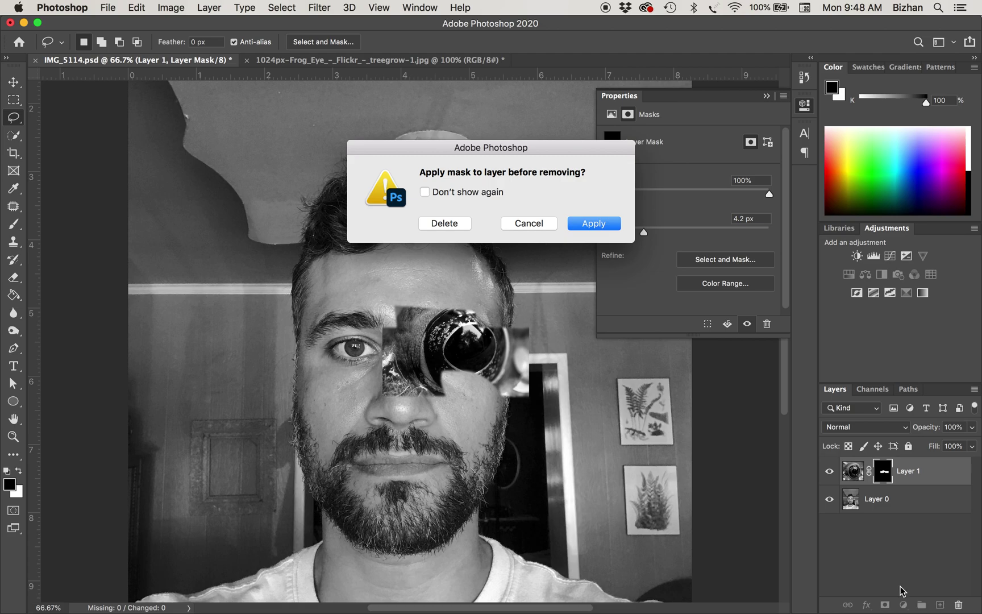
{"action": "left_click", "coordinate": [447, 224]}
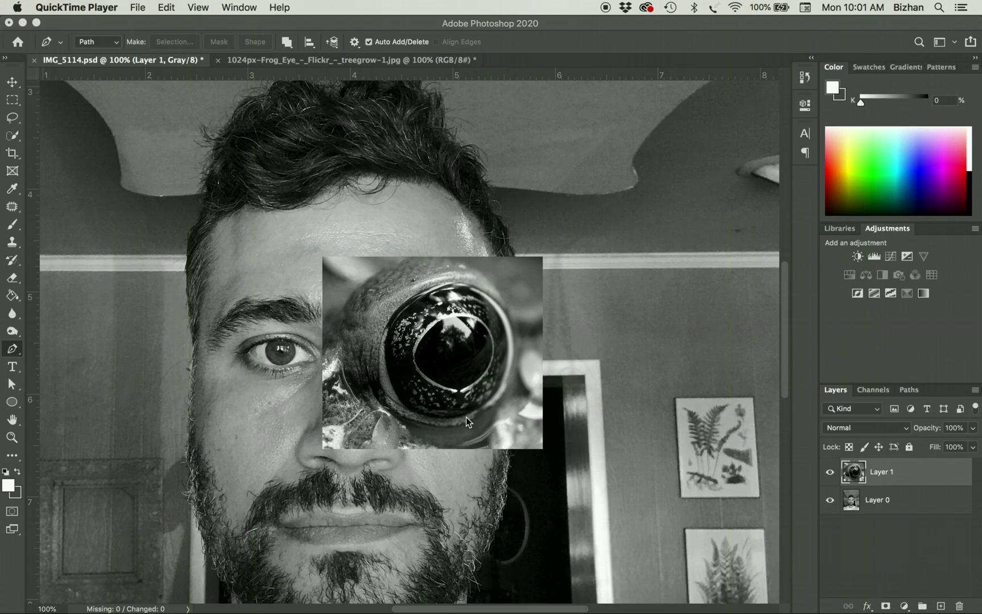
Start a Pen tool path at the frog eye's lower-left edge and add a curved anchor point on its upper-left edge.
{"action": "left_click", "coordinate": [12, 355]}
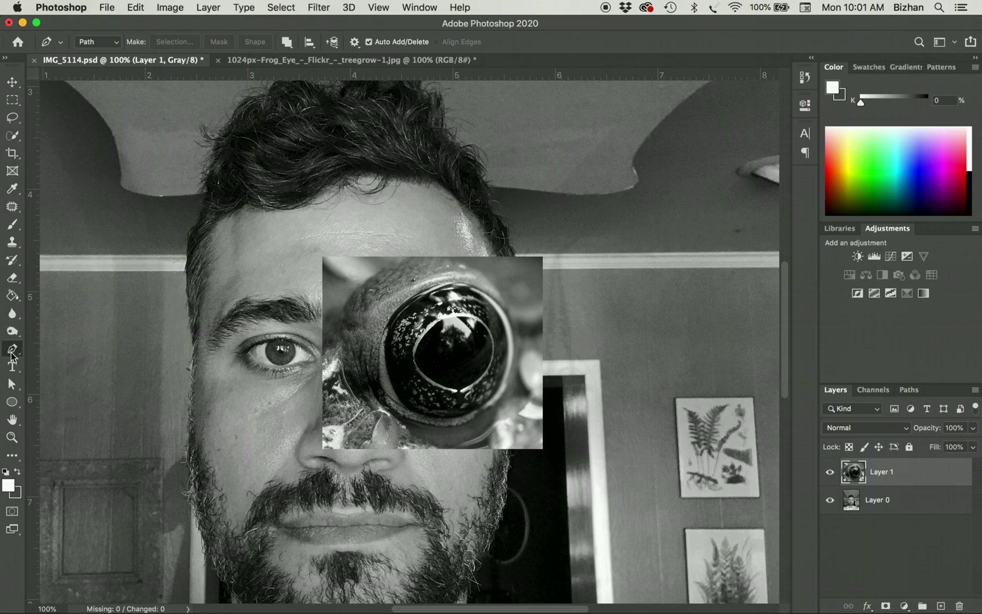
{"action": "left_click_drag", "start_coordinate": [12, 355], "coordinate": [63, 354]}
{"action": "key", "text": "super+equal"}
{"action": "key", "text": "super+equal"}
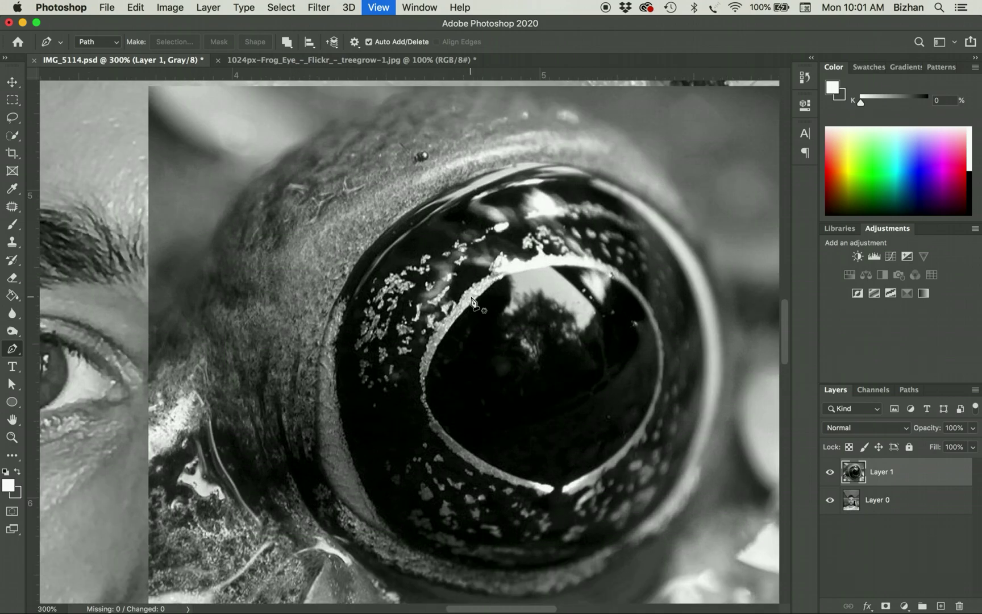
{"action": "key", "text": "super+minus"}
{"action": "scroll", "coordinate": [473, 304], "scroll_direction": "right", "scroll_amount": 5}
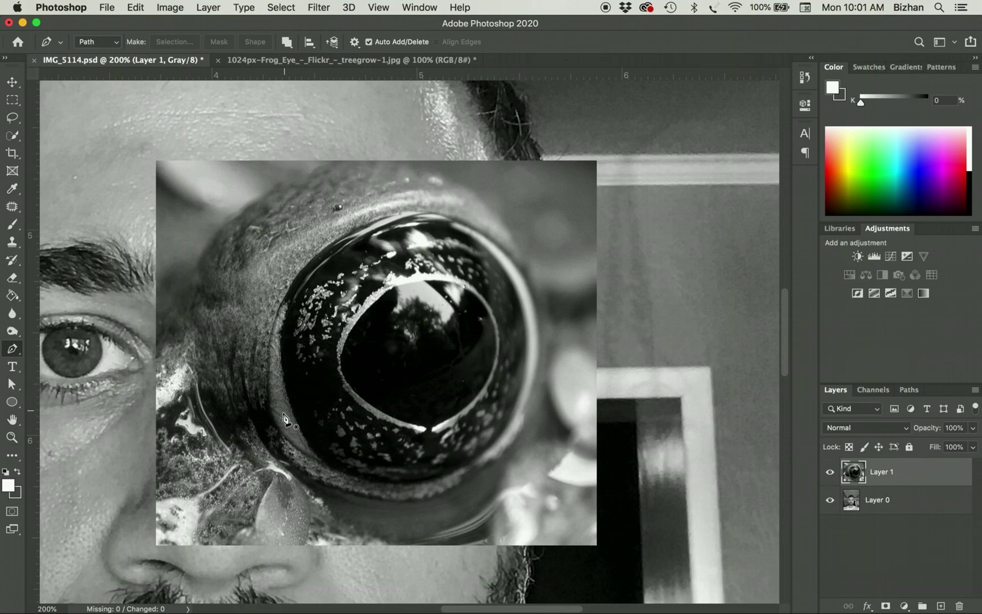
{"action": "left_click", "coordinate": [277, 428]}
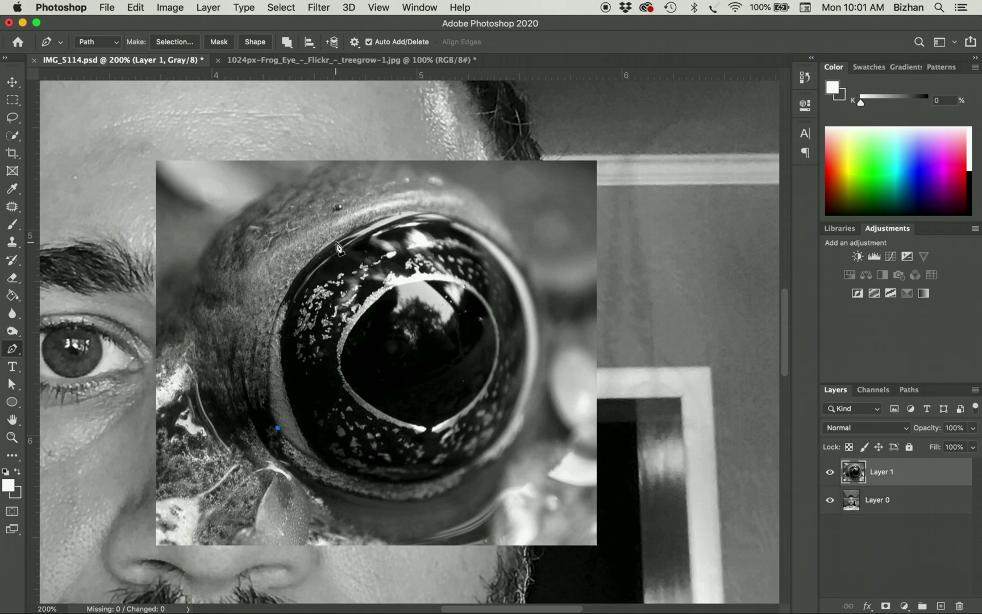
{"action": "left_click", "coordinate": [339, 241]}
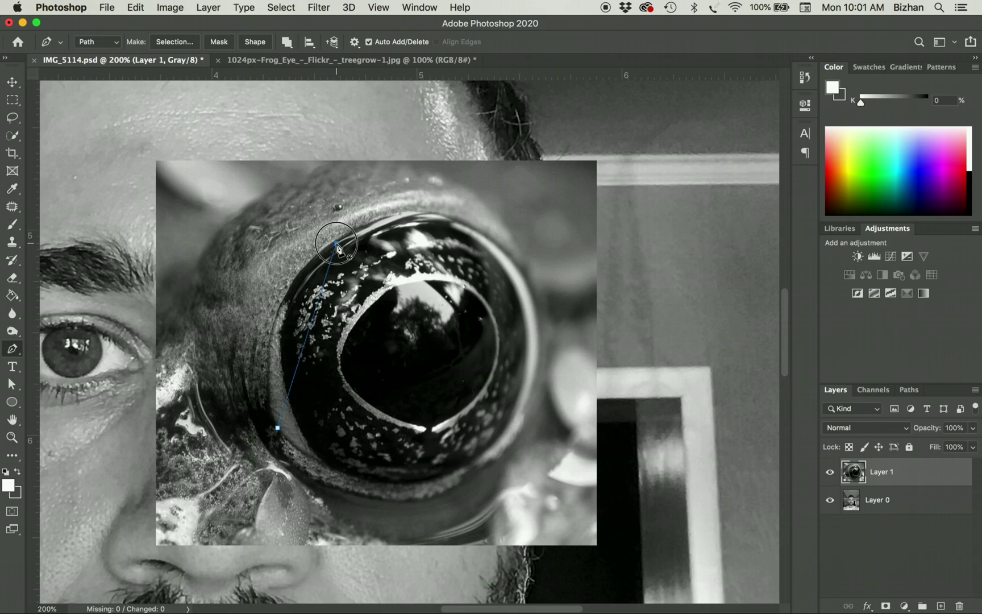
{"action": "left_click_drag", "start_coordinate": [340, 240], "coordinate": [443, 183]}
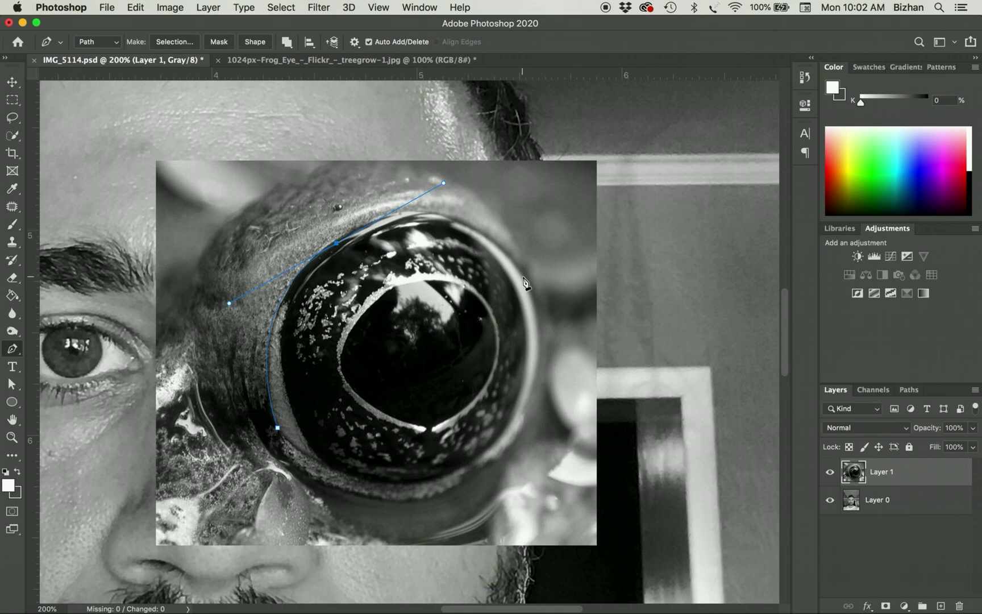
Add a curved anchor point on the frog eye's right edge and adjust the direction handles so the segment follows the upper rim.
{"action": "left_click_drag", "start_coordinate": [526, 276], "coordinate": [553, 328]}
{"action": "left_click", "coordinate": [444, 183]}
{"action": "mouse_move", "coordinate": [444, 183]}
{"action": "left_mouse_down"}
{"action": "mouse_move", "coordinate": [419, 184]}
{"action": "mouse_move", "coordinate": [430, 193]}
{"action": "left_mouse_up"}
{"action": "left_click_drag", "start_coordinate": [498, 224], "coordinate": [502, 232]}
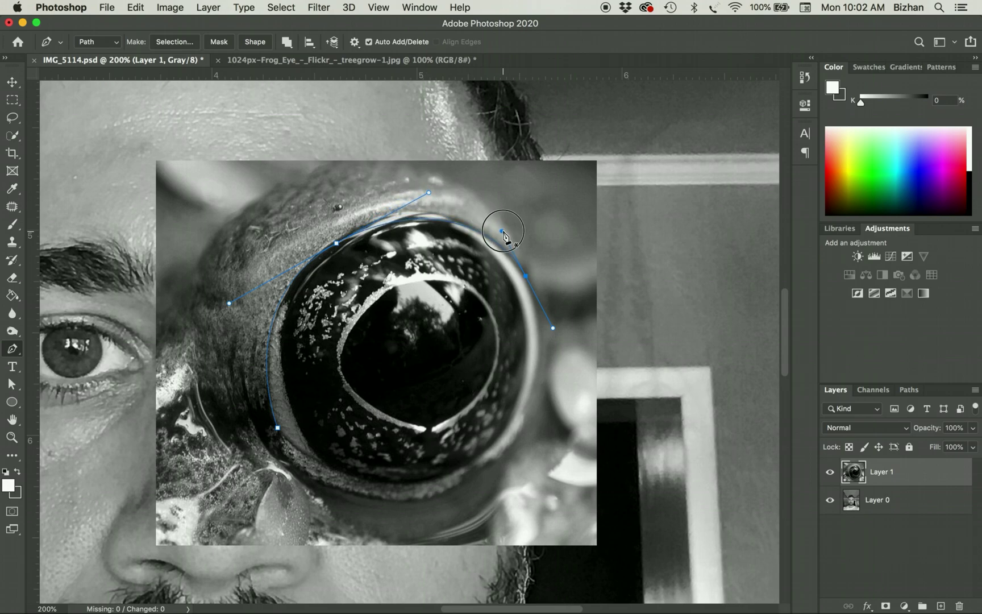
Add a curved anchor point on the frog eye's lower-right edge and close the path with a curve at the starting point.
{"action": "left_click_drag", "start_coordinate": [465, 470], "coordinate": [386, 505]}
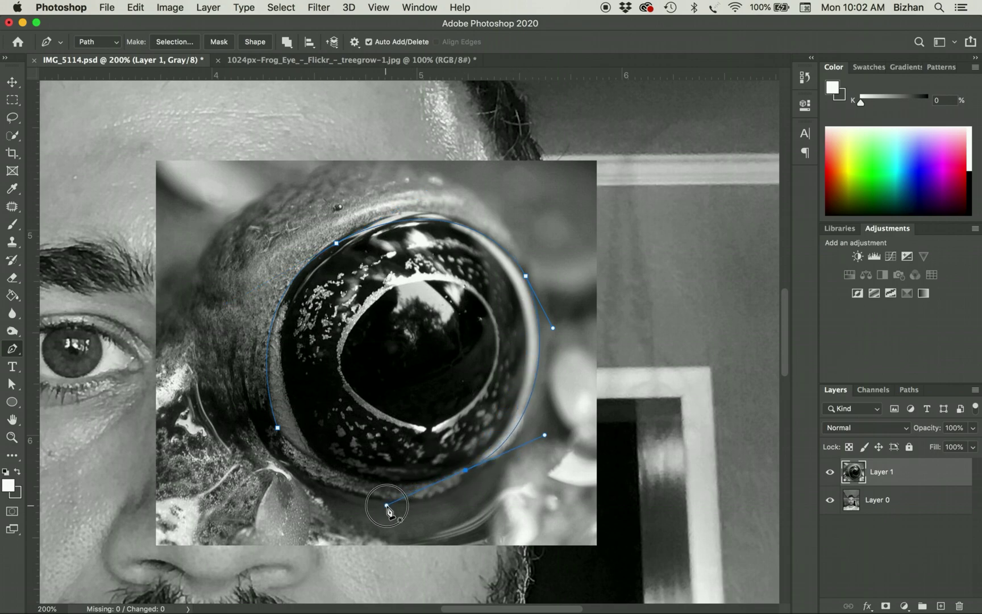
{"action": "left_click", "coordinate": [278, 428]}
{"action": "left_click_drag", "start_coordinate": [277, 430], "coordinate": [240, 364]}
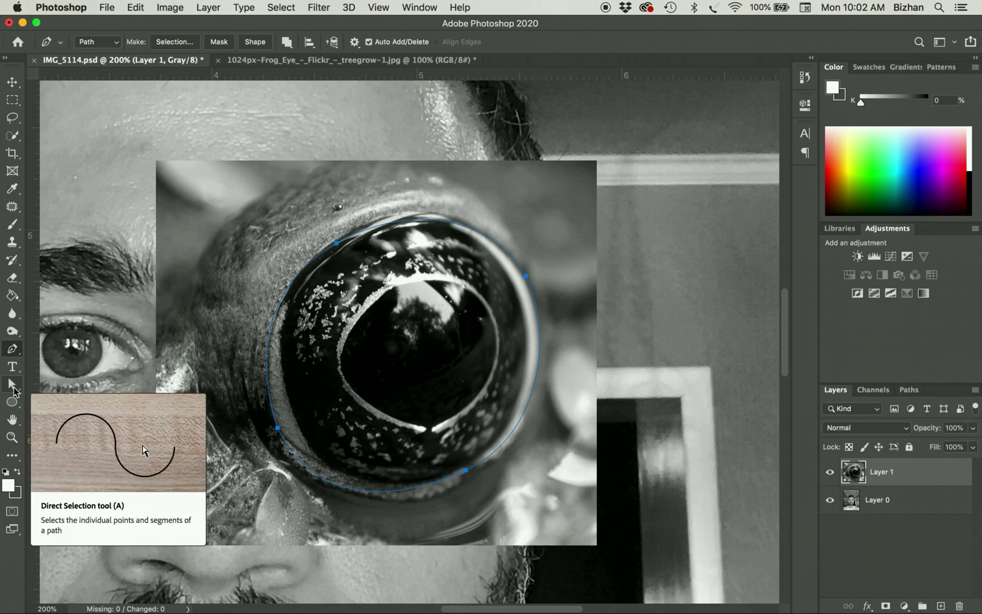
Move the path's lower-left anchor point slightly upward with the Direct Selection tool.
{"action": "left_click", "coordinate": [14, 389]}
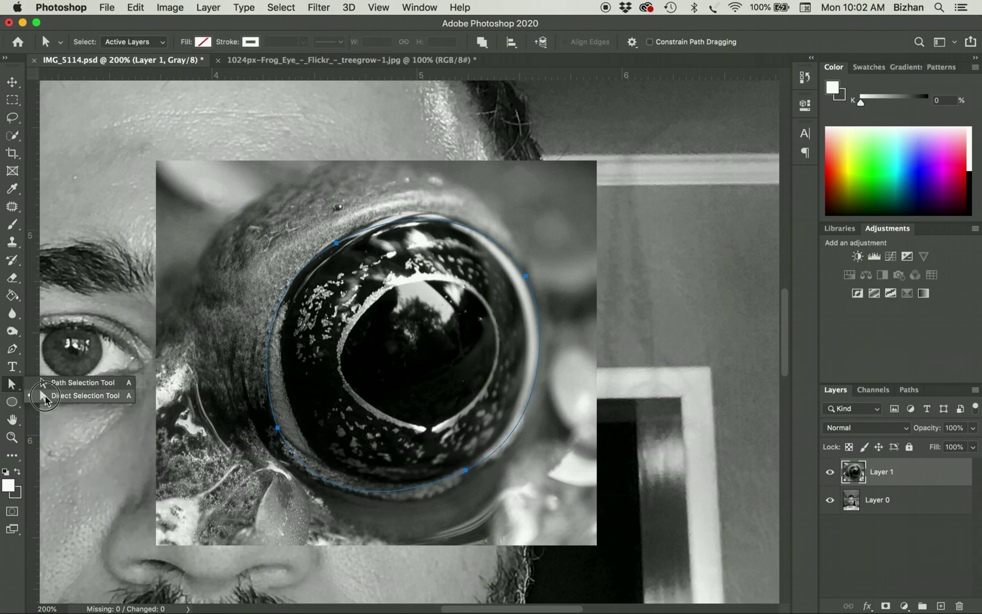
{"action": "left_click", "coordinate": [67, 396]}
{"action": "left_click", "coordinate": [277, 428]}
{"action": "left_click_drag", "start_coordinate": [279, 432], "coordinate": [279, 424]}
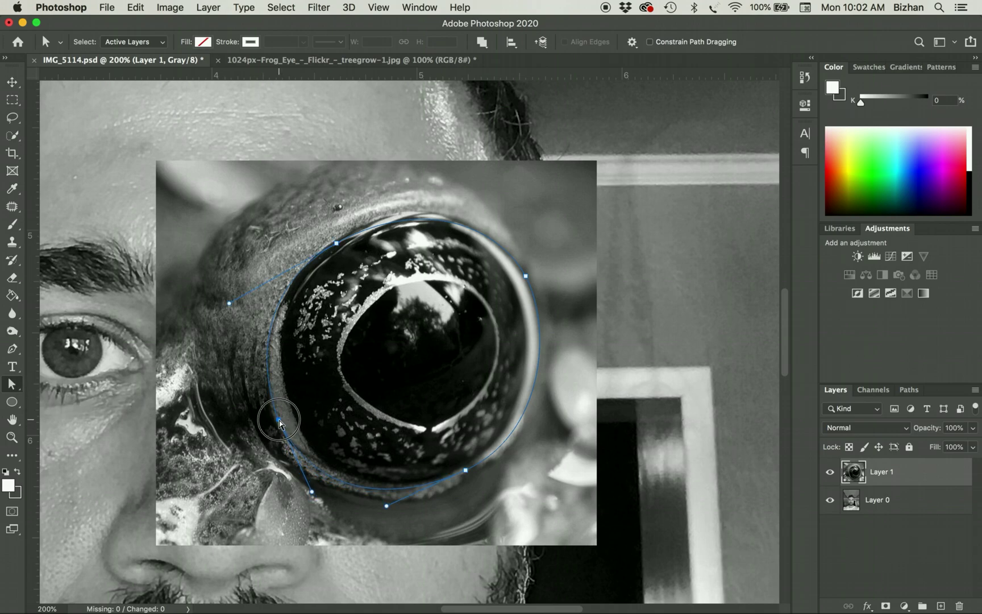
Tighten the path around the frog eye by moving its lower-right and right anchor points inward and shortening the lower-left point's direction handle.
{"action": "left_click_drag", "start_coordinate": [466, 470], "coordinate": [457, 469]}
{"action": "left_click_drag", "start_coordinate": [526, 275], "coordinate": [512, 288]}
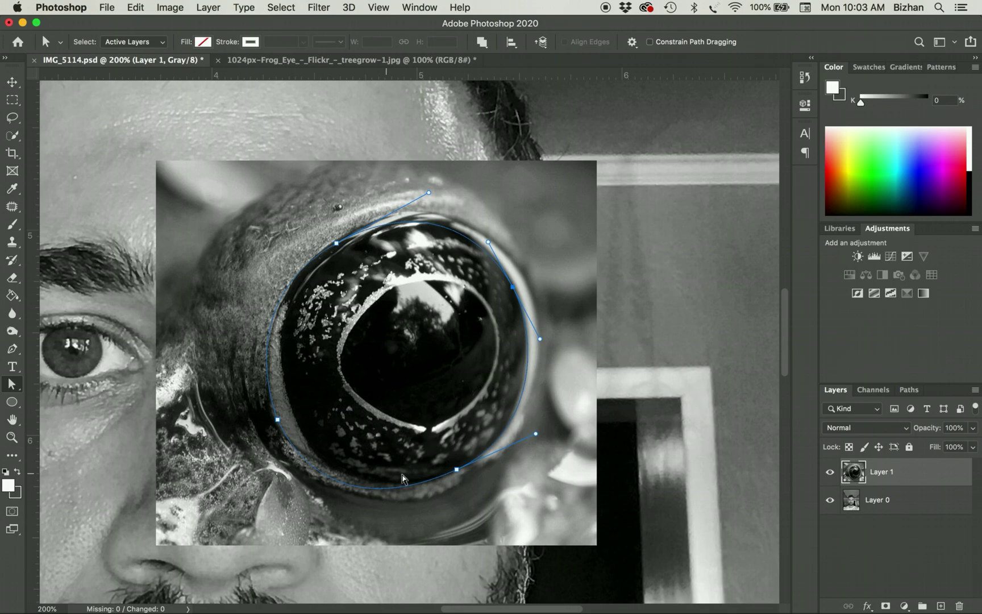
{"action": "left_click", "coordinate": [456, 472]}
{"action": "left_click_drag", "start_coordinate": [312, 491], "coordinate": [294, 464]}
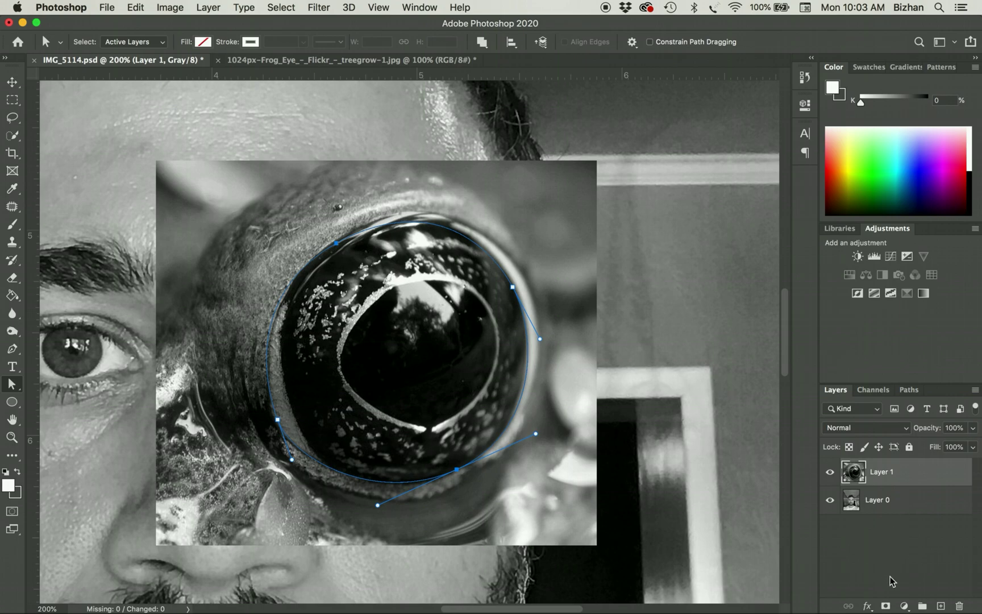
Add a layer mask to Layer 1 and a vector mask made from the eye's Work Path.
{"action": "left_click", "coordinate": [909, 391]}
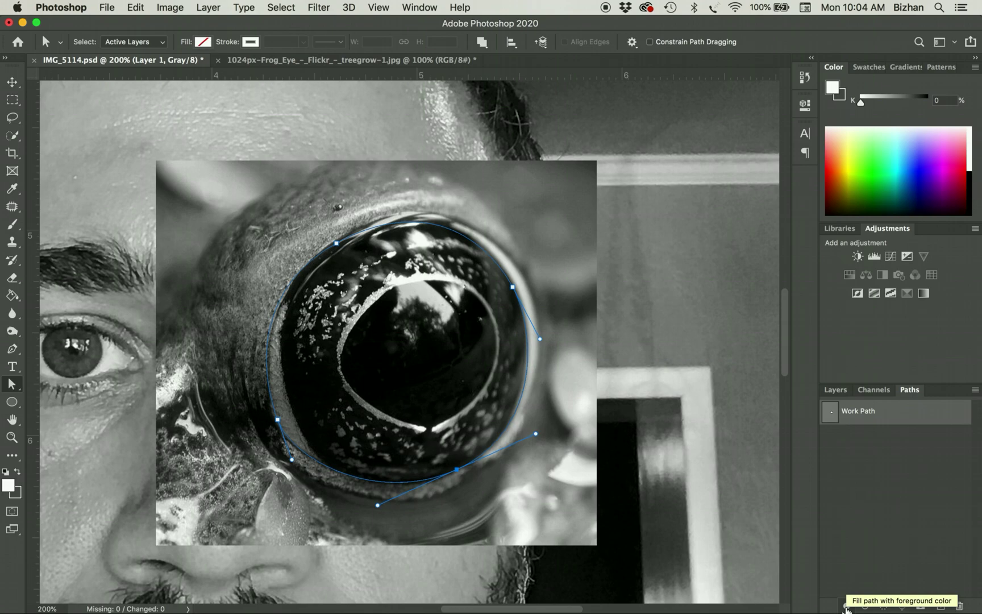
{"action": "left_click", "coordinate": [919, 606]}
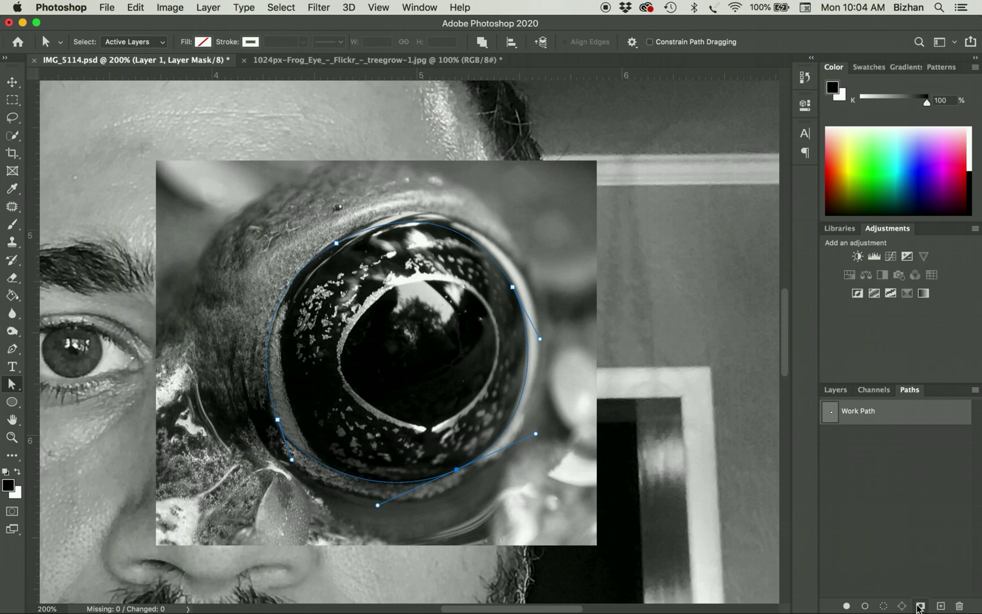
{"action": "left_click", "coordinate": [919, 607]}
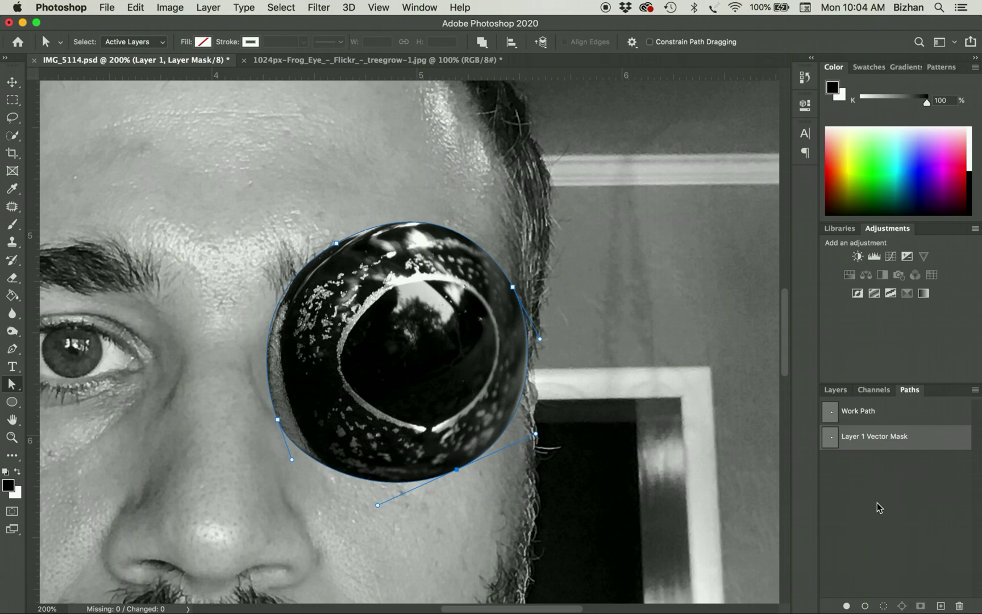
{"action": "left_click", "coordinate": [836, 390]}
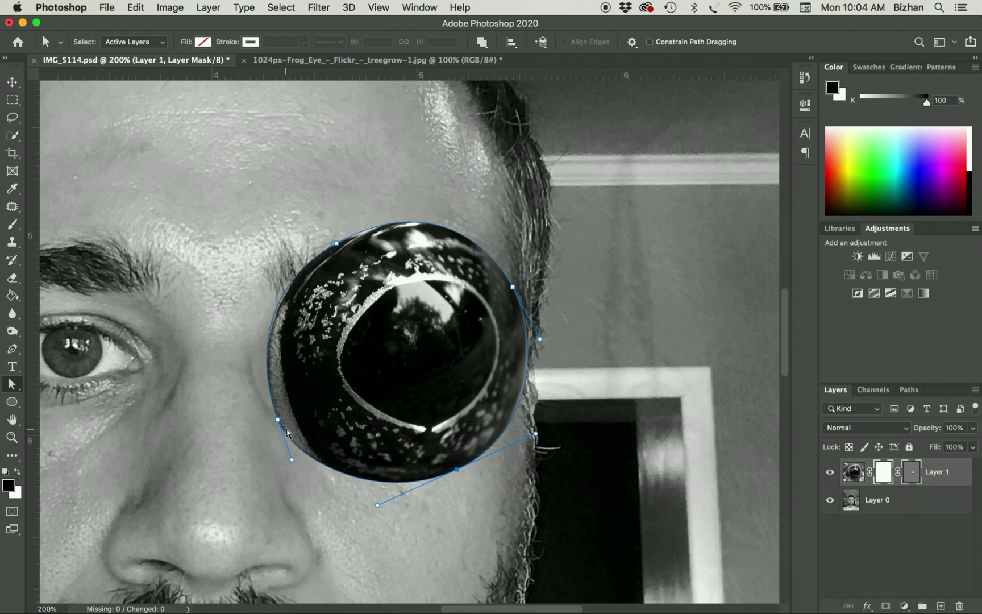
Try pulling the vector mask's lower-left anchor deep into the eye, undo it, and reposition that anchor along the eye's lower-left edge.
{"action": "left_click_drag", "start_coordinate": [278, 420], "coordinate": [374, 380]}
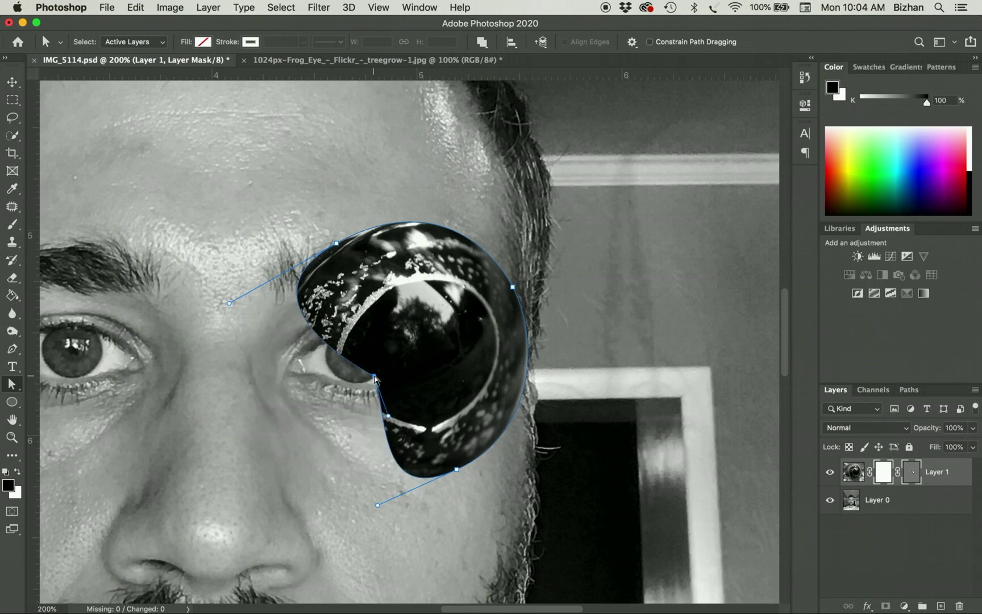
{"action": "key", "text": "super+z"}
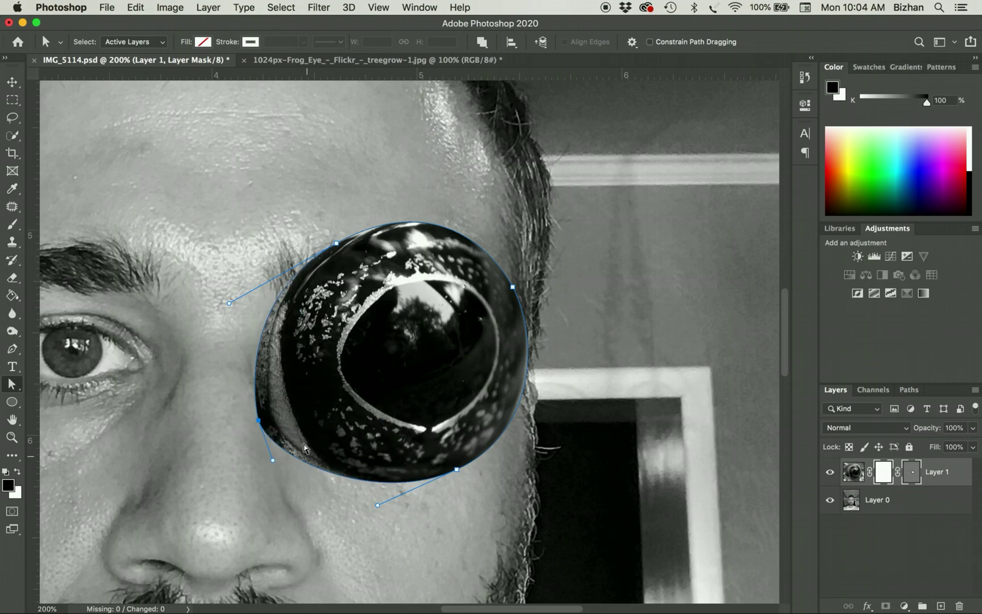
{"action": "left_click_drag", "start_coordinate": [260, 421], "coordinate": [285, 410]}
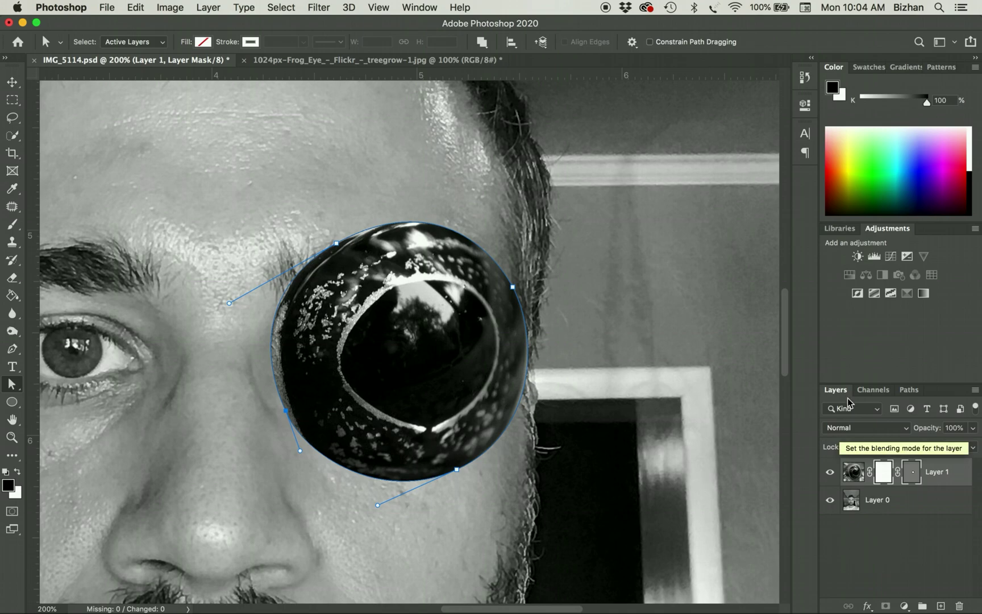
{"action": "double_click", "coordinate": [909, 480]}
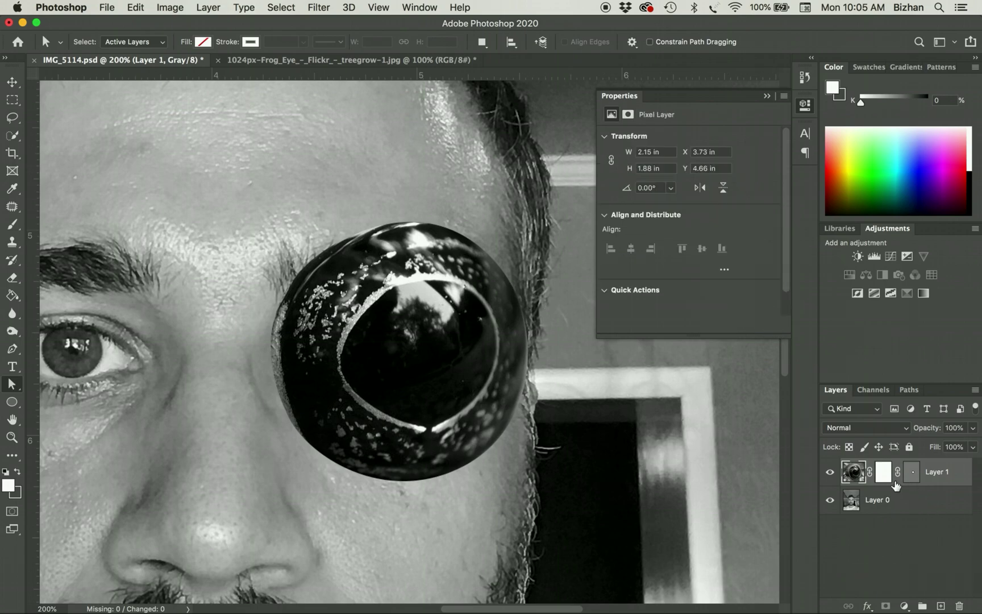
{"action": "left_click", "coordinate": [882, 478]}
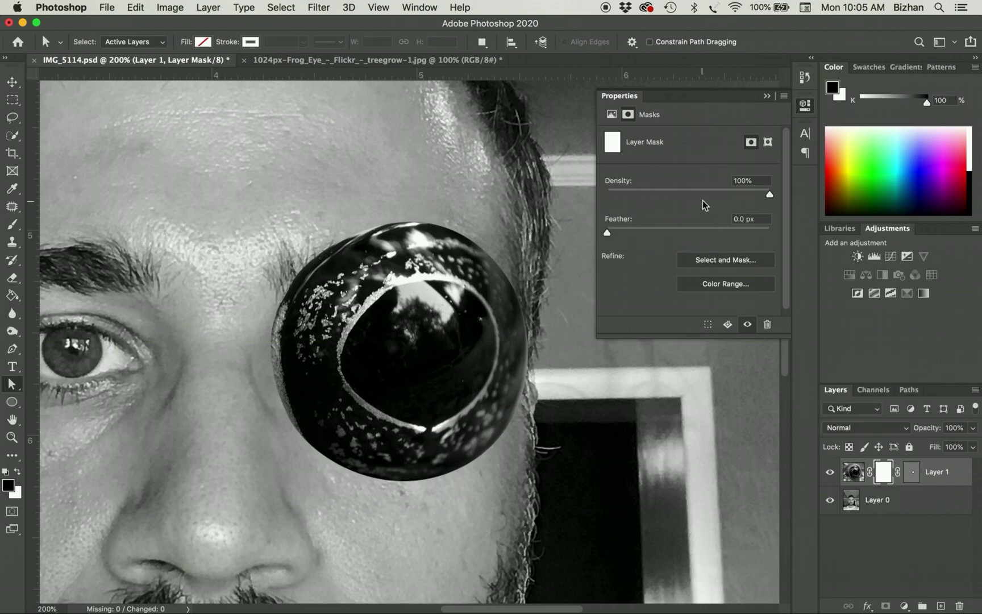
{"action": "left_click", "coordinate": [719, 260]}
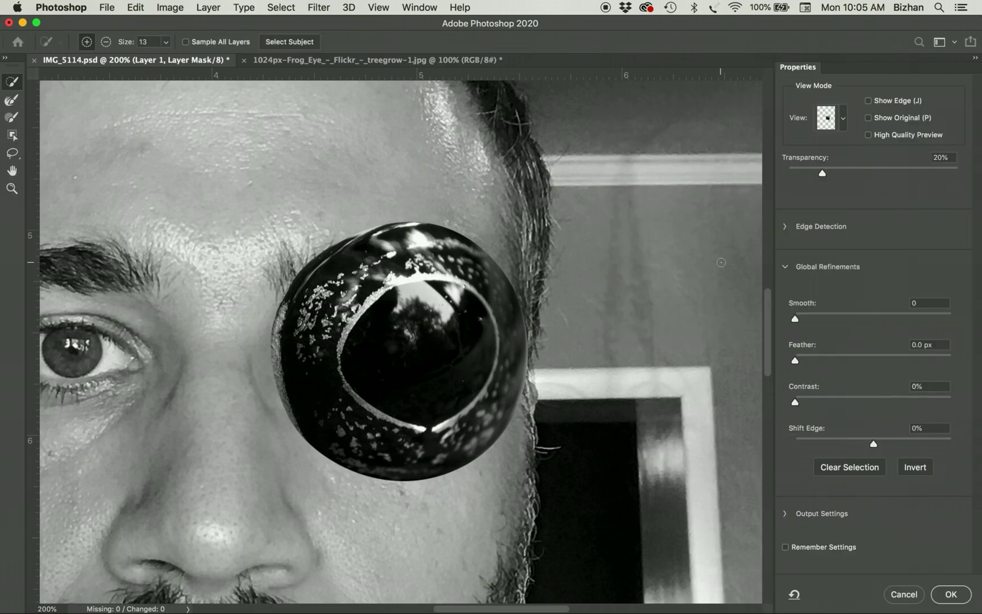
{"action": "mouse_move", "coordinate": [796, 360]}
{"action": "left_mouse_down"}
{"action": "mouse_move", "coordinate": [867, 362]}
{"action": "mouse_move", "coordinate": [810, 361]}
{"action": "left_mouse_up"}
{"action": "left_click_drag", "start_coordinate": [795, 402], "coordinate": [843, 403]}
{"action": "left_click", "coordinate": [908, 594]}
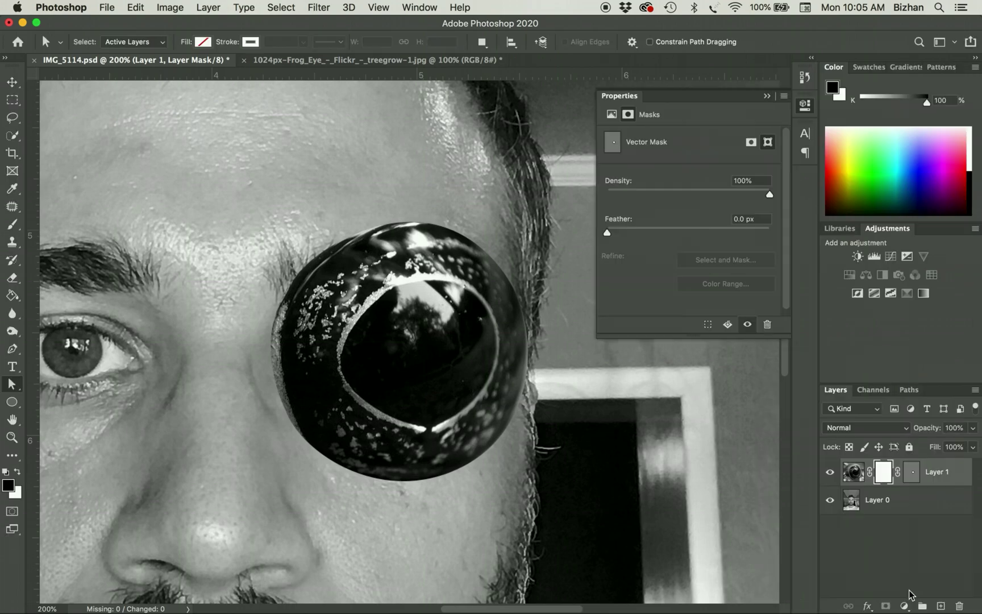
Select Layer 1's vector mask and set its feather to 31.1 px to soften the frog eye's edge.
{"action": "left_click", "coordinate": [908, 474]}
{"action": "left_click", "coordinate": [500, 321]}
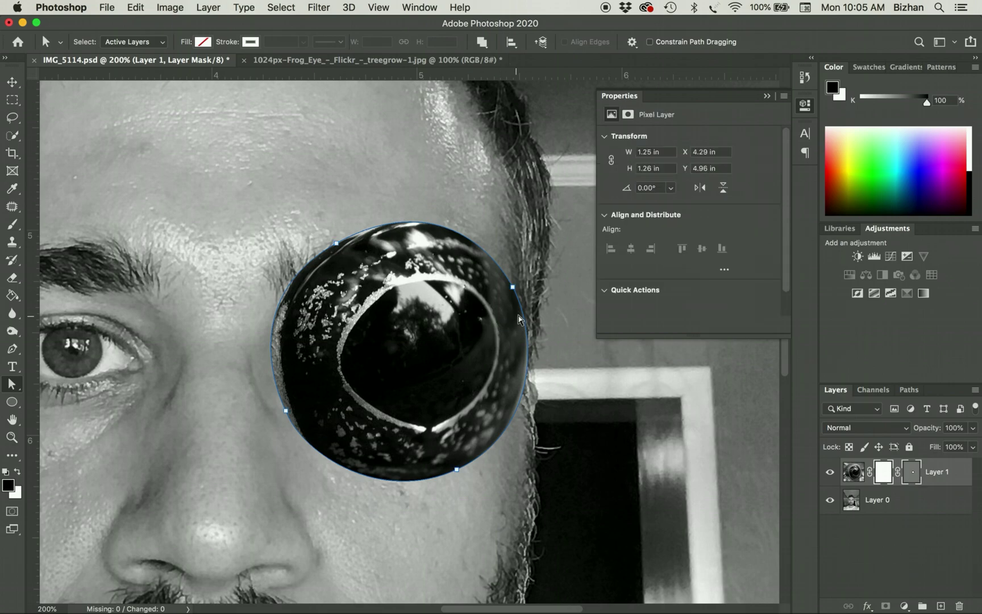
{"action": "left_click", "coordinate": [511, 286]}
{"action": "left_click", "coordinate": [910, 475]}
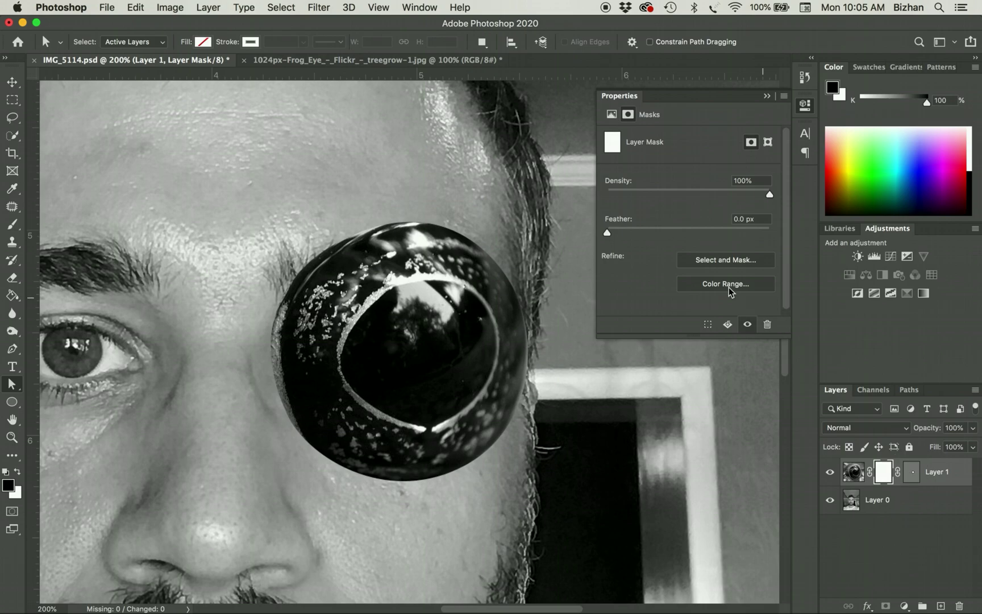
{"action": "left_click_drag", "start_coordinate": [608, 231], "coordinate": [678, 233]}
{"action": "left_click", "coordinate": [911, 473]}
{"action": "left_click_drag", "start_coordinate": [656, 230], "coordinate": [685, 227]}
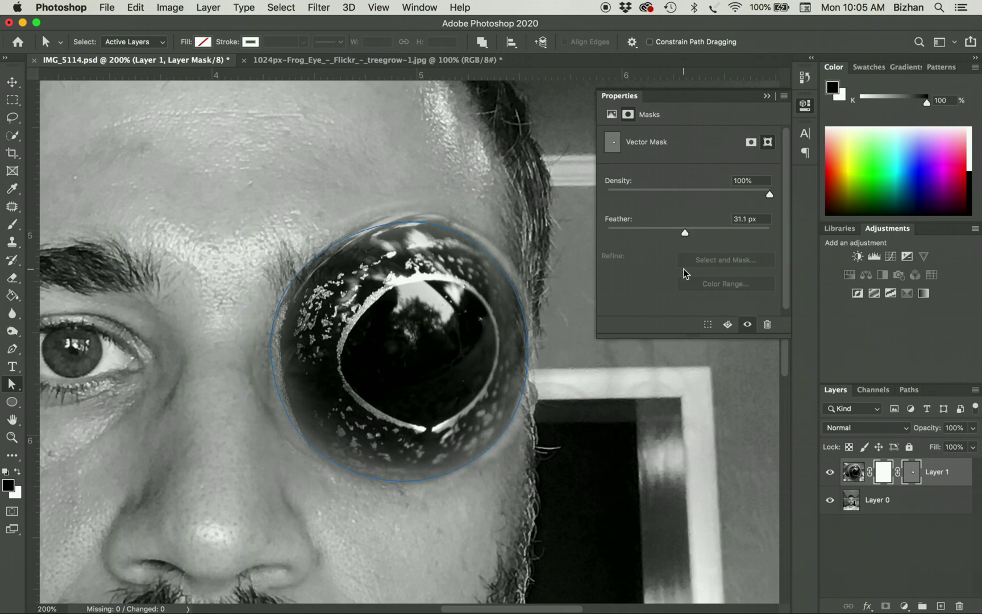
Try a lower density on Layer 1's vector mask, restore it to 100%, and close the mask properties.
{"action": "left_click", "coordinate": [705, 193]}
{"action": "left_click_drag", "start_coordinate": [705, 193], "coordinate": [812, 193]}
{"action": "left_click", "coordinate": [766, 97]}
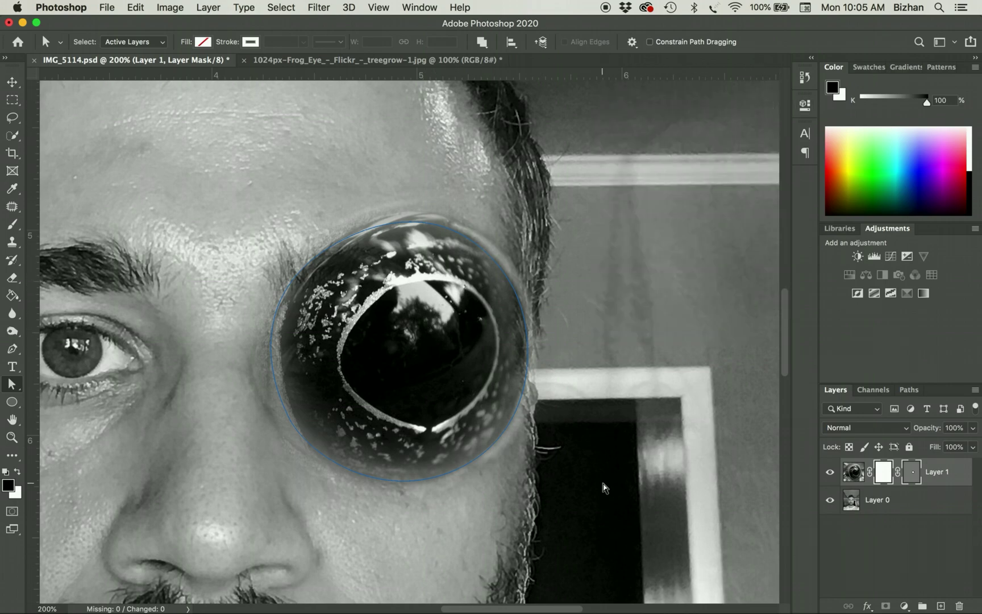